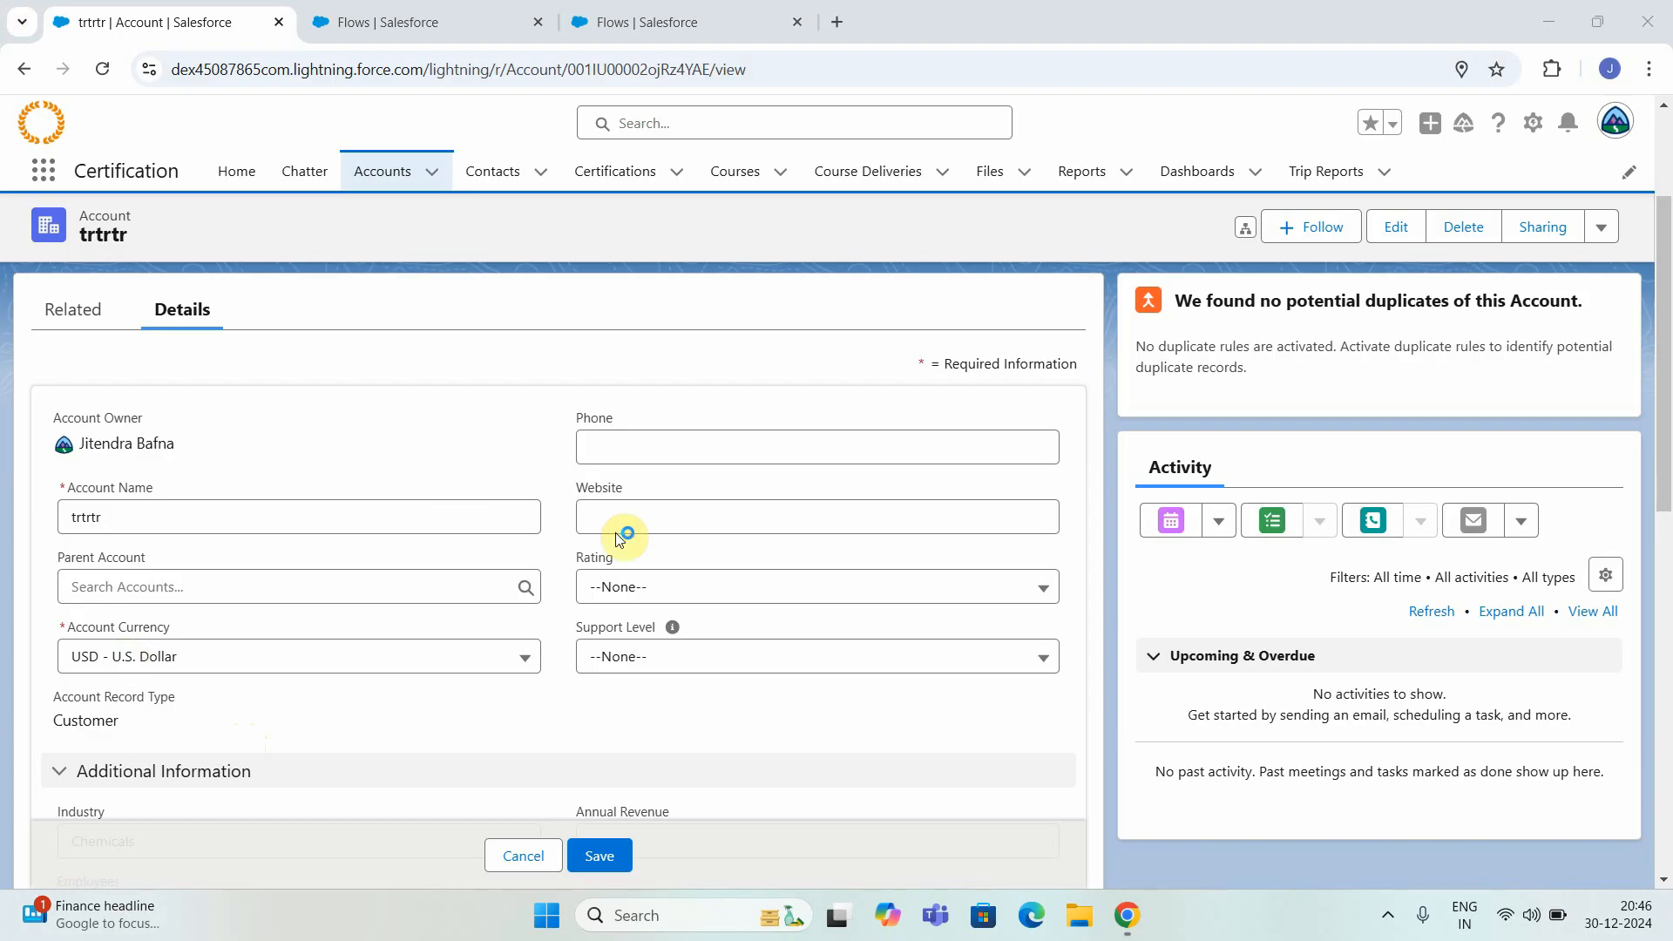
# Start a new account with the Customer record type and set its Industry to Chemicals.
pyautogui.click(382, 179)
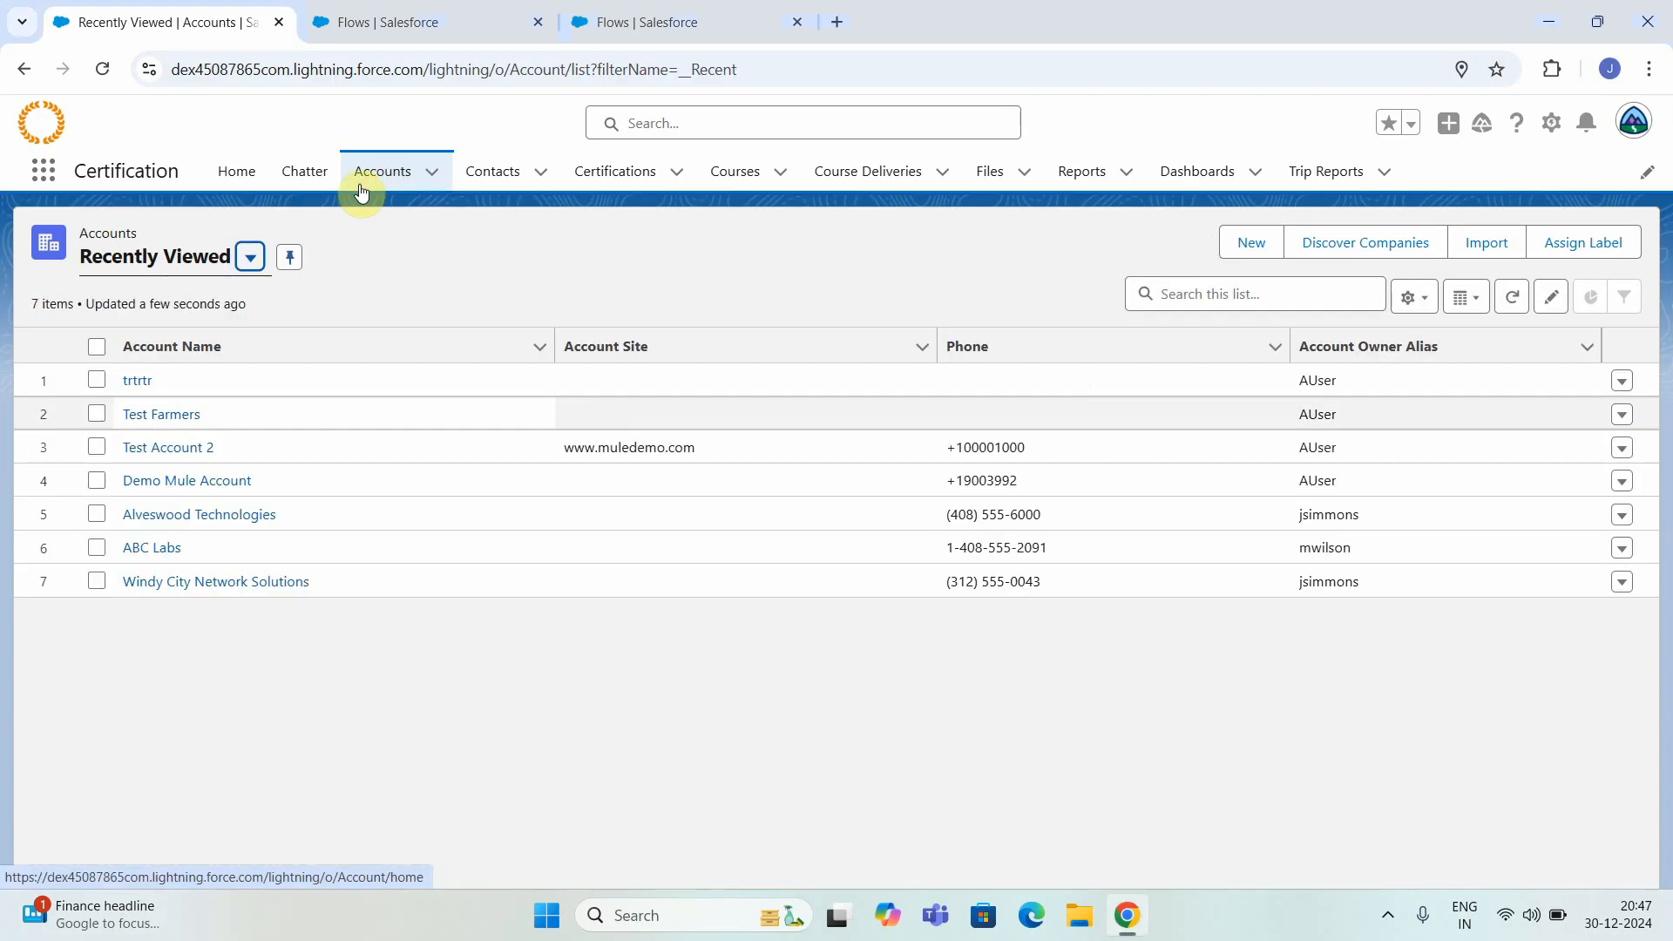
pyautogui.click(1238, 255)
pyautogui.click(1253, 610)
pyautogui.scroll(-3, 627, 568)
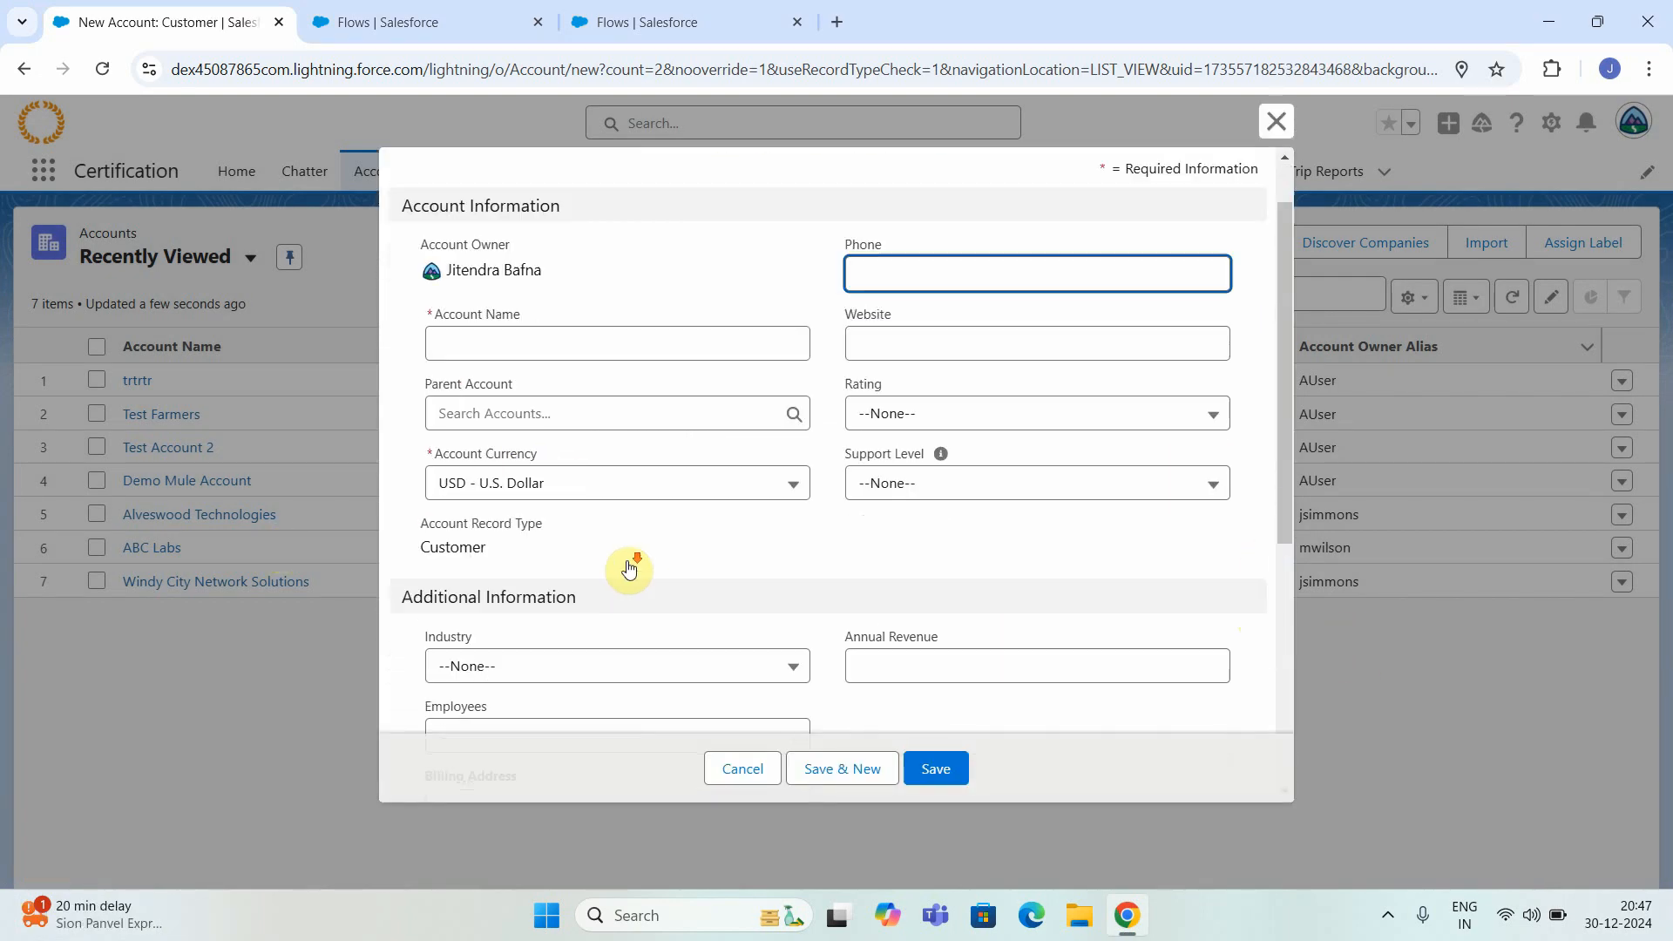
pyautogui.click(743, 520)
pyautogui.scroll(-1, 549, 653)
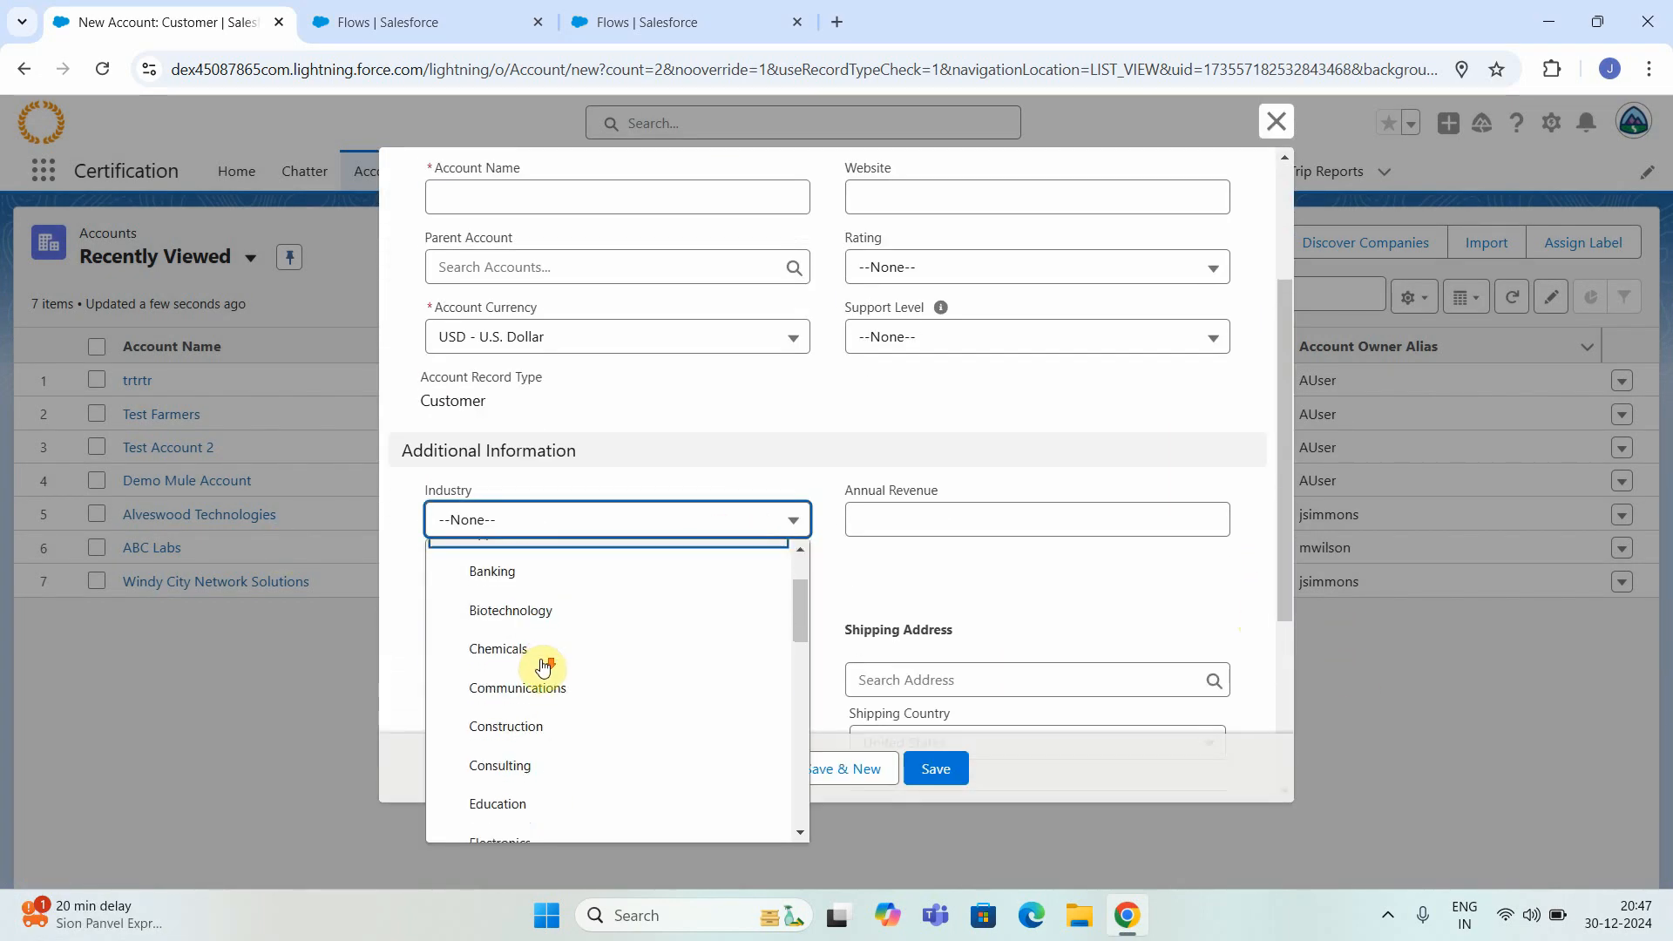
pyautogui.click(568, 646)
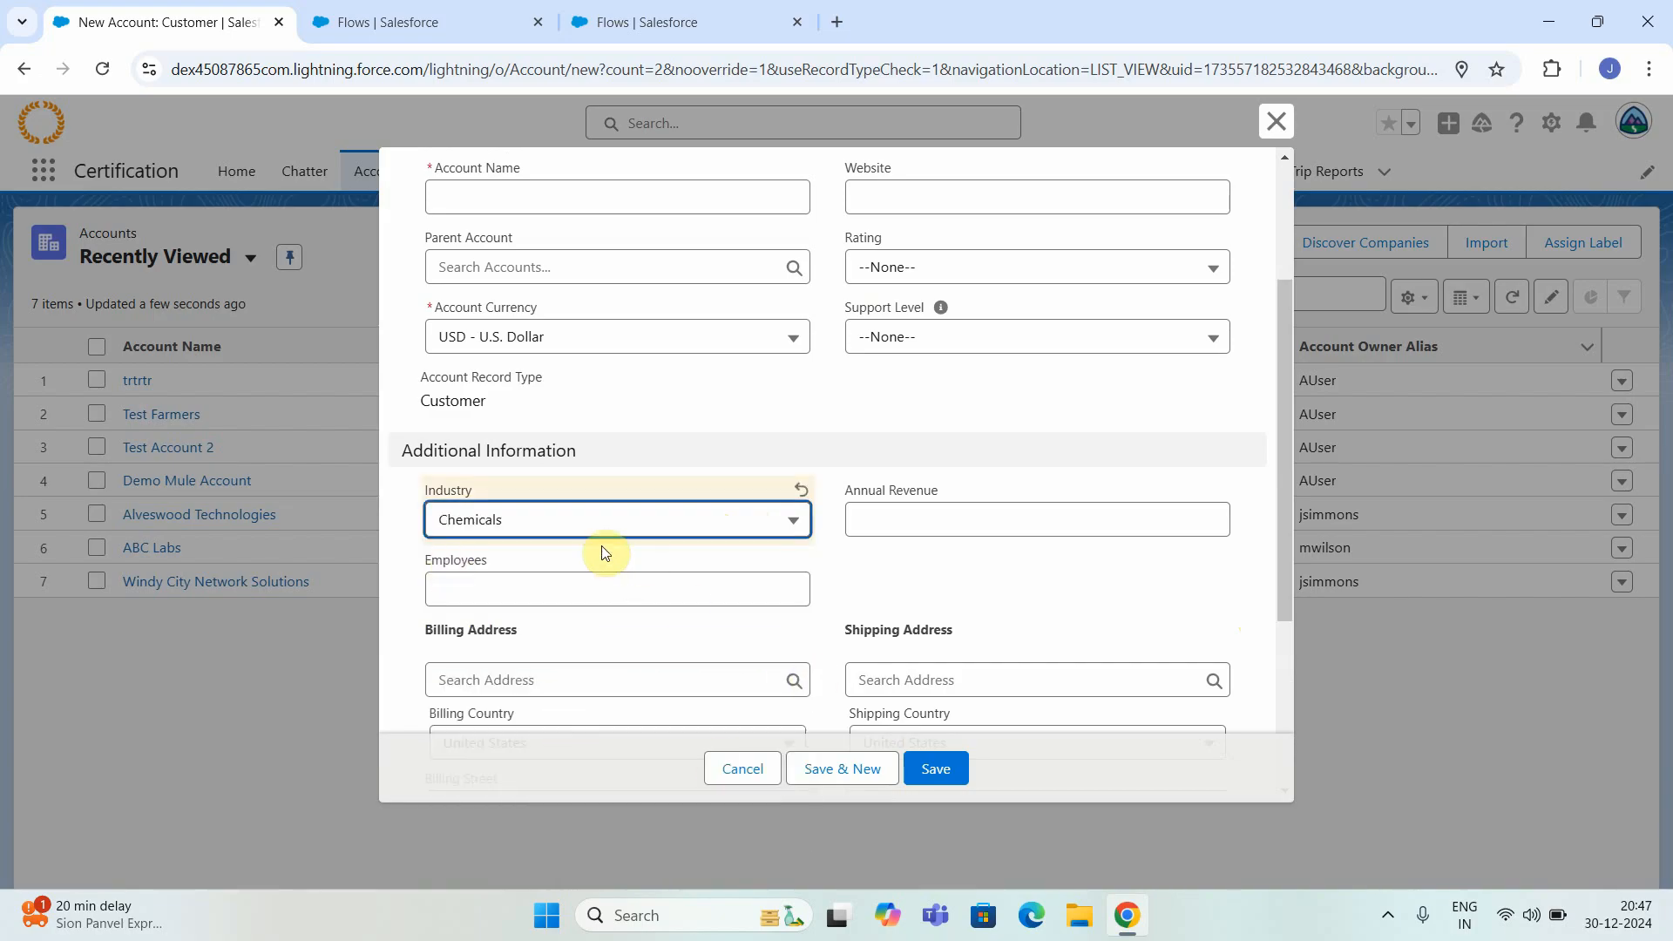
pyautogui.scroll(-3, 671, 566)
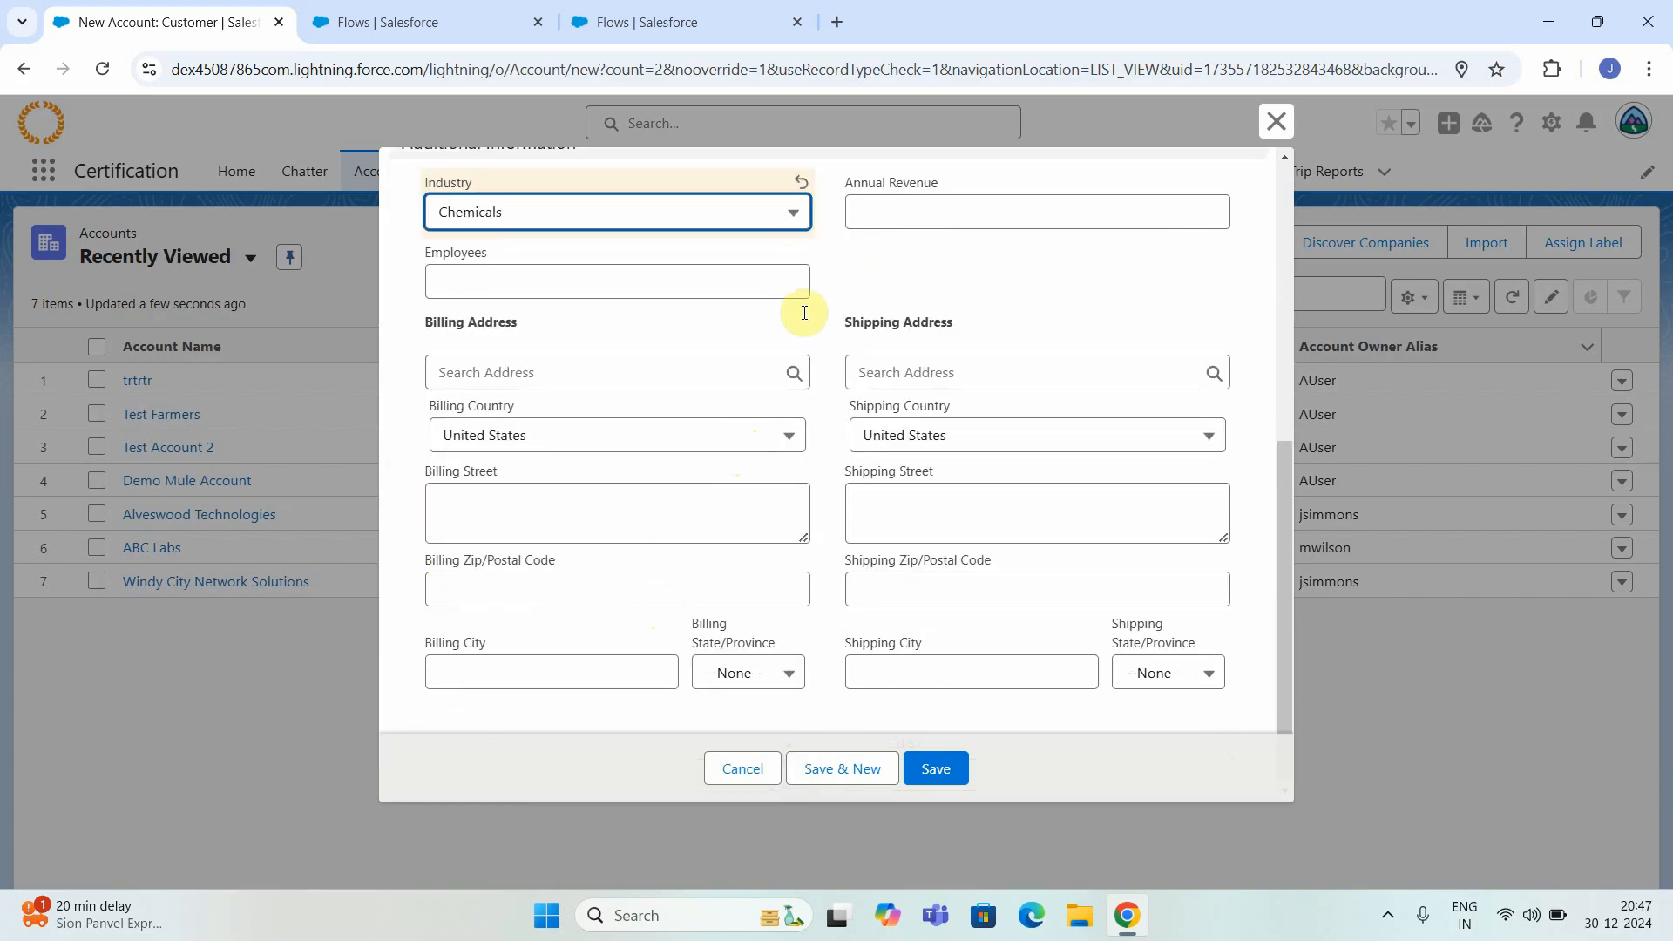
# Examine the available Industry options and the remaining fields of the new account form.
pyautogui.click(795, 223)
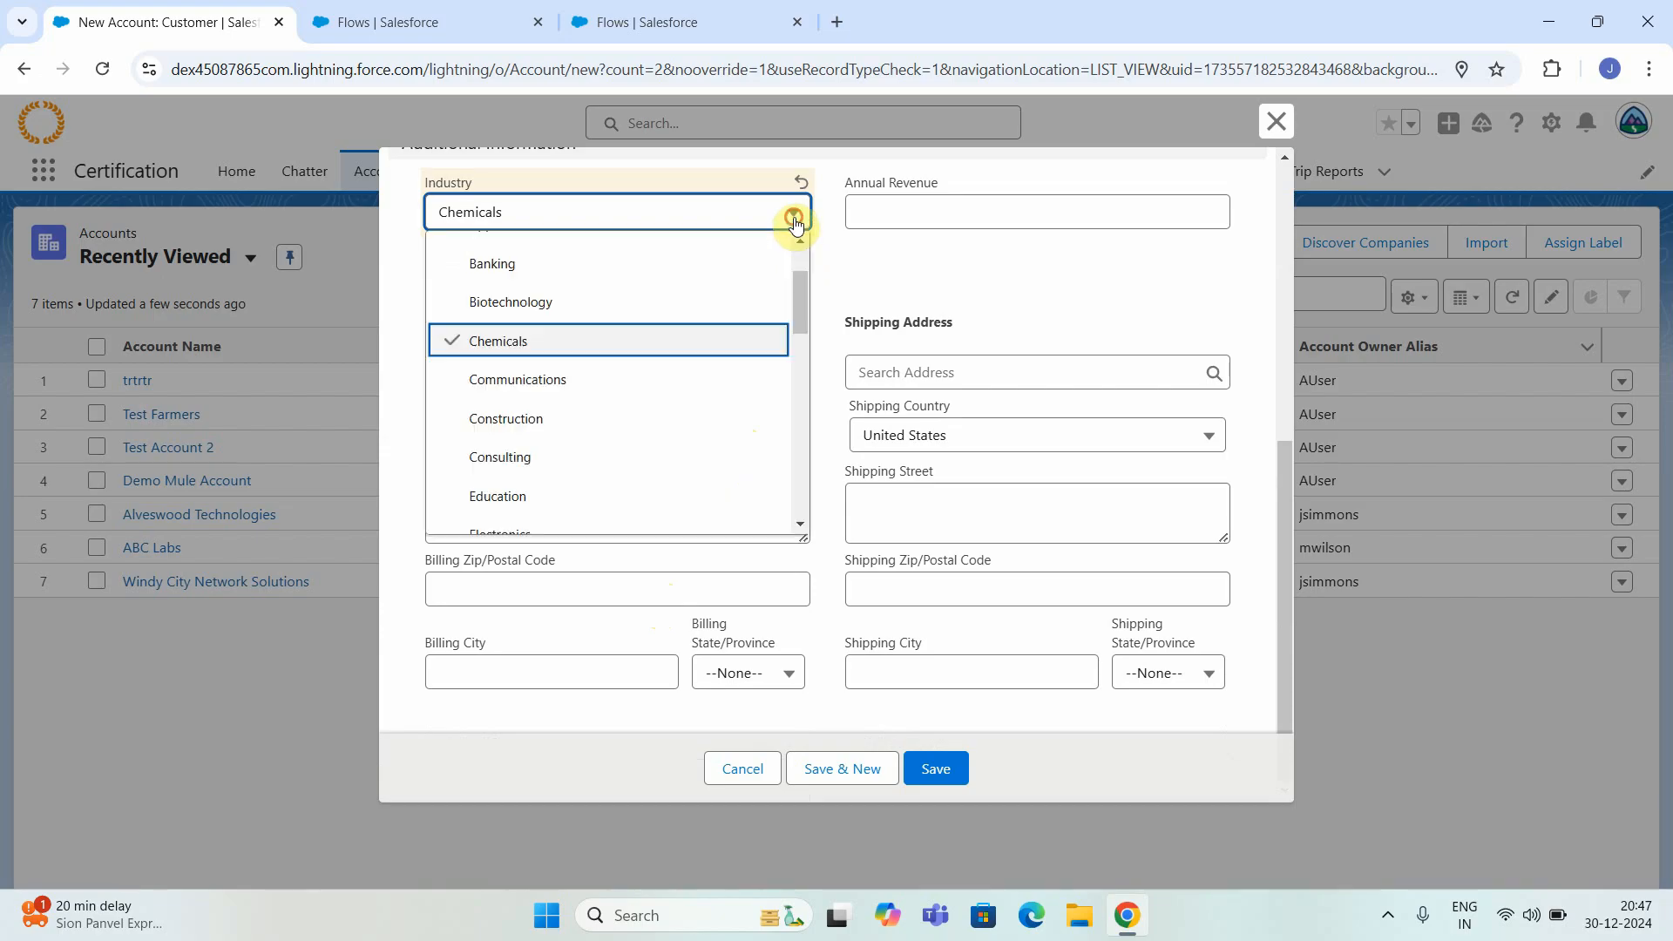
pyautogui.scroll(-5, 797, 419)
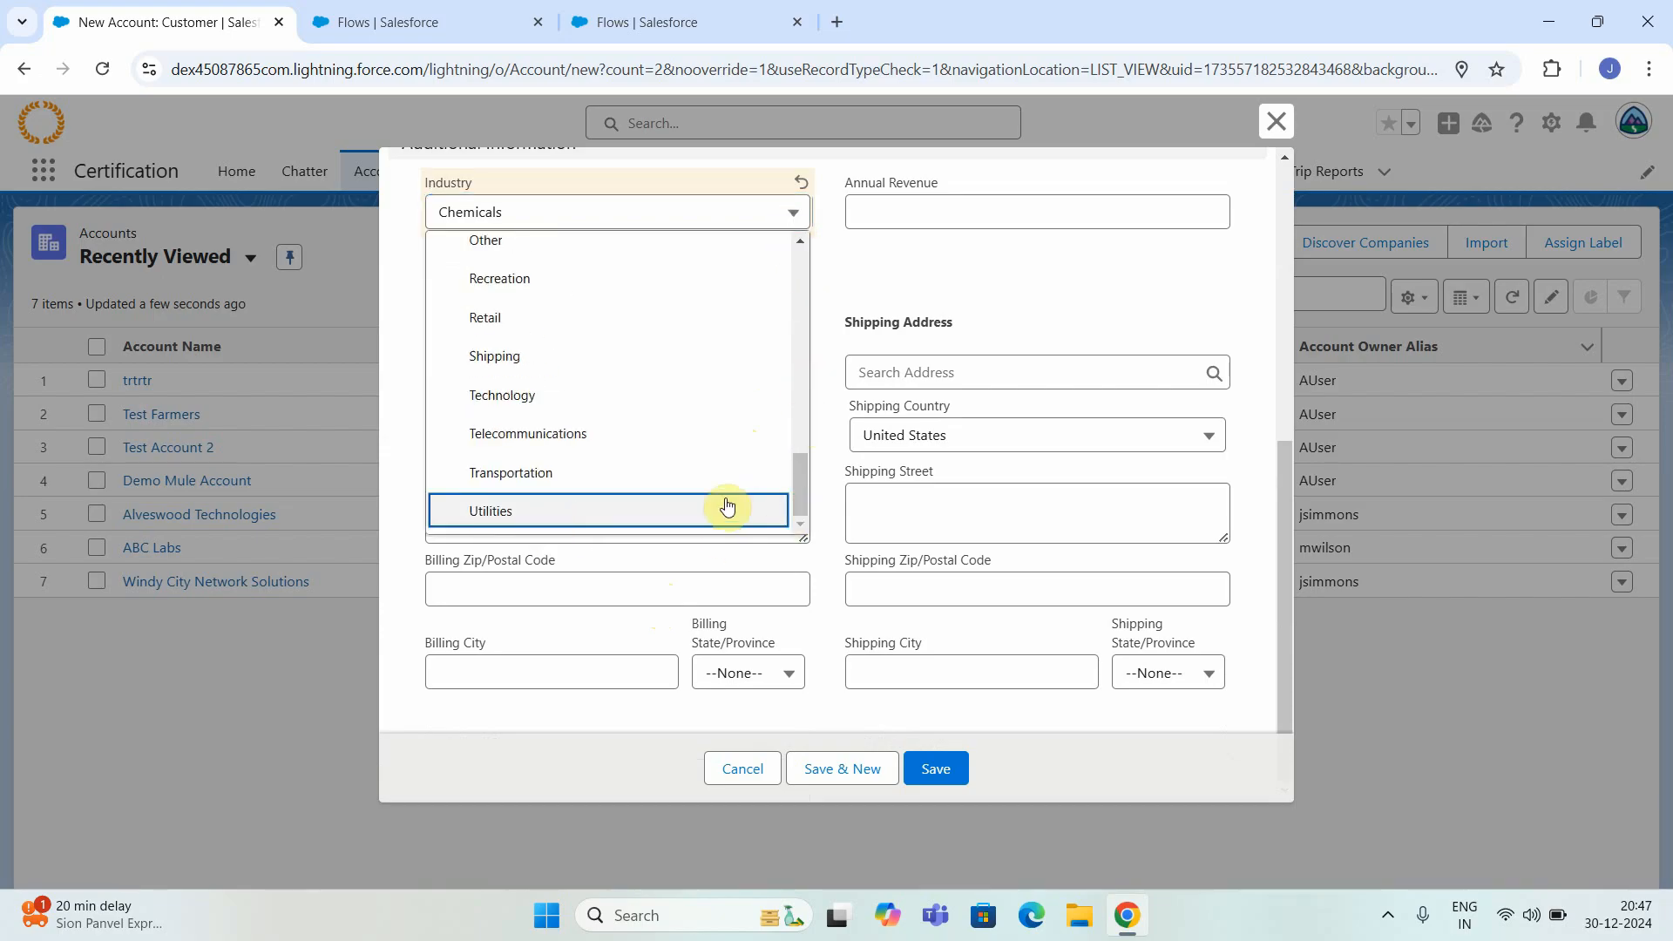
pyautogui.click(590, 578)
pyautogui.scroll(3, 780, 383)
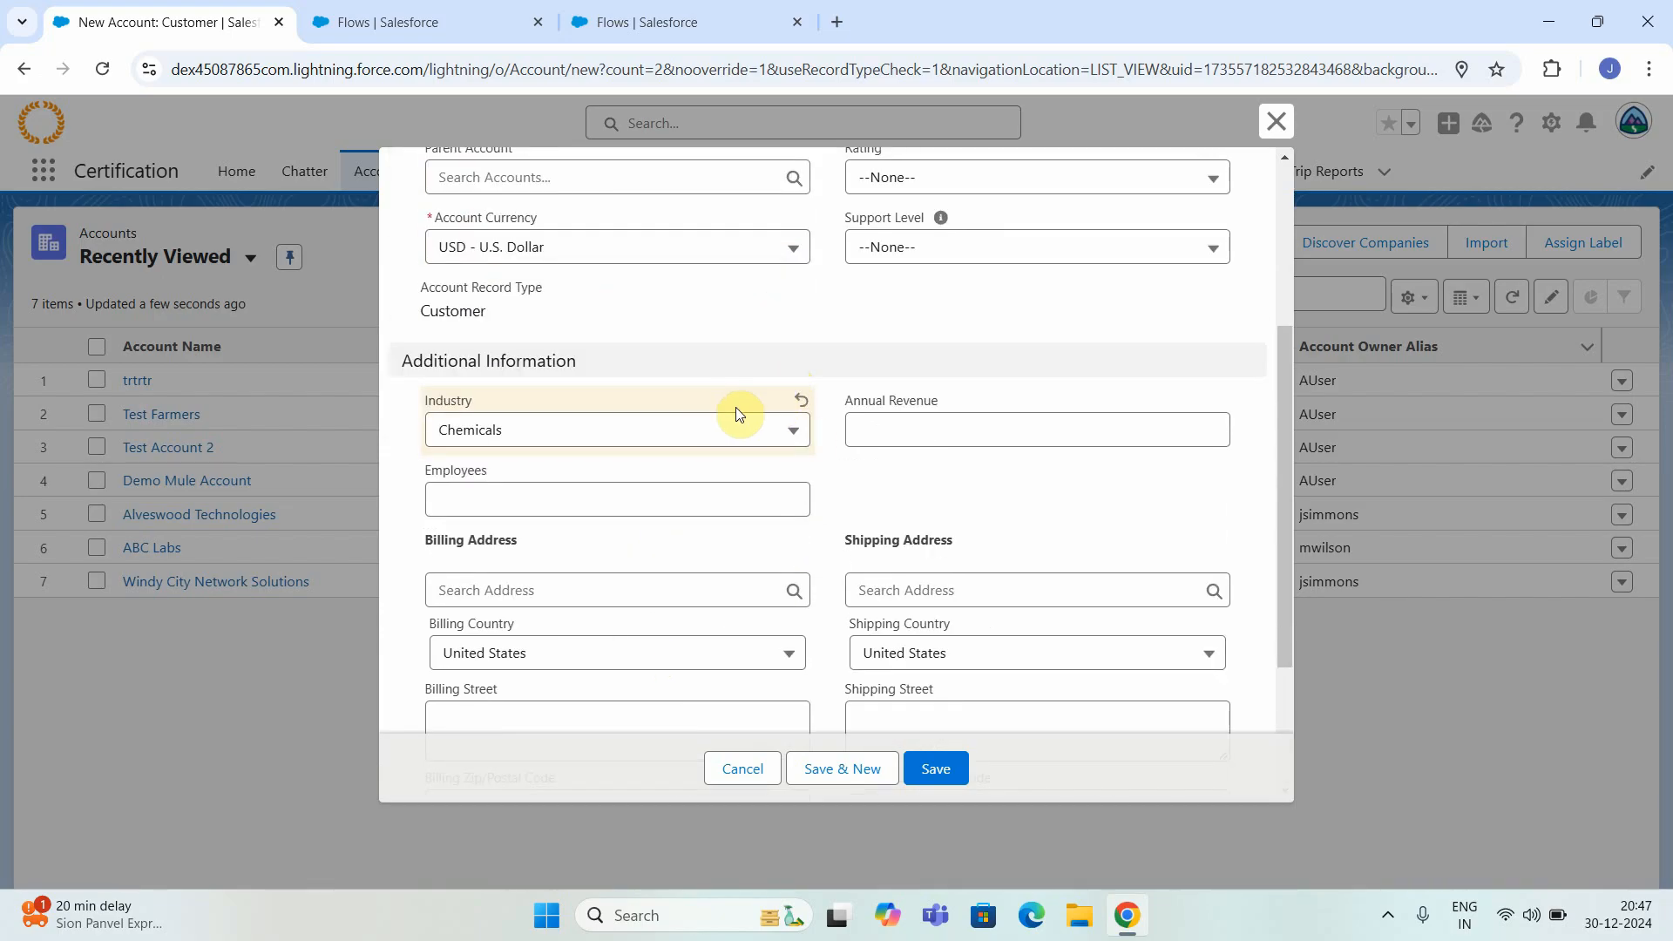
pyautogui.click(644, 444)
pyautogui.moveTo(800, 505); pyautogui.dragTo(778, 683)
pyautogui.scroll(-1, 610, 671)
pyautogui.scroll(2, 677, 478)
pyautogui.scroll(2, 677, 478)
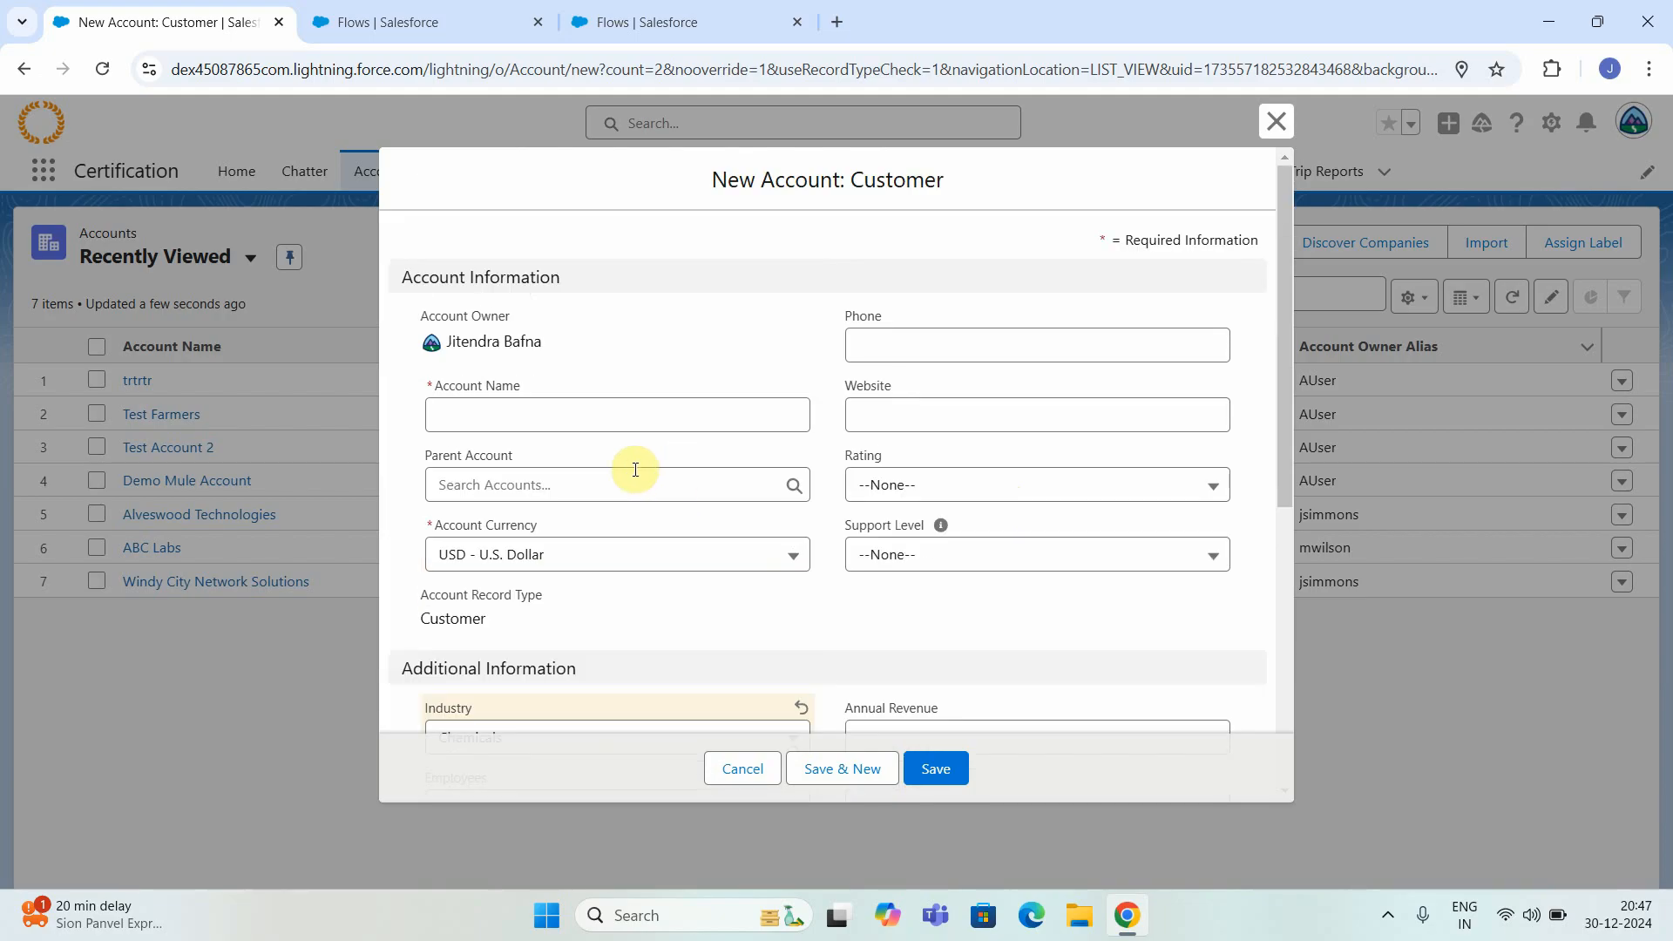
# Name the new account Demo Chemical Account, enter a phone number, and save the record.
pyautogui.click(541, 419)
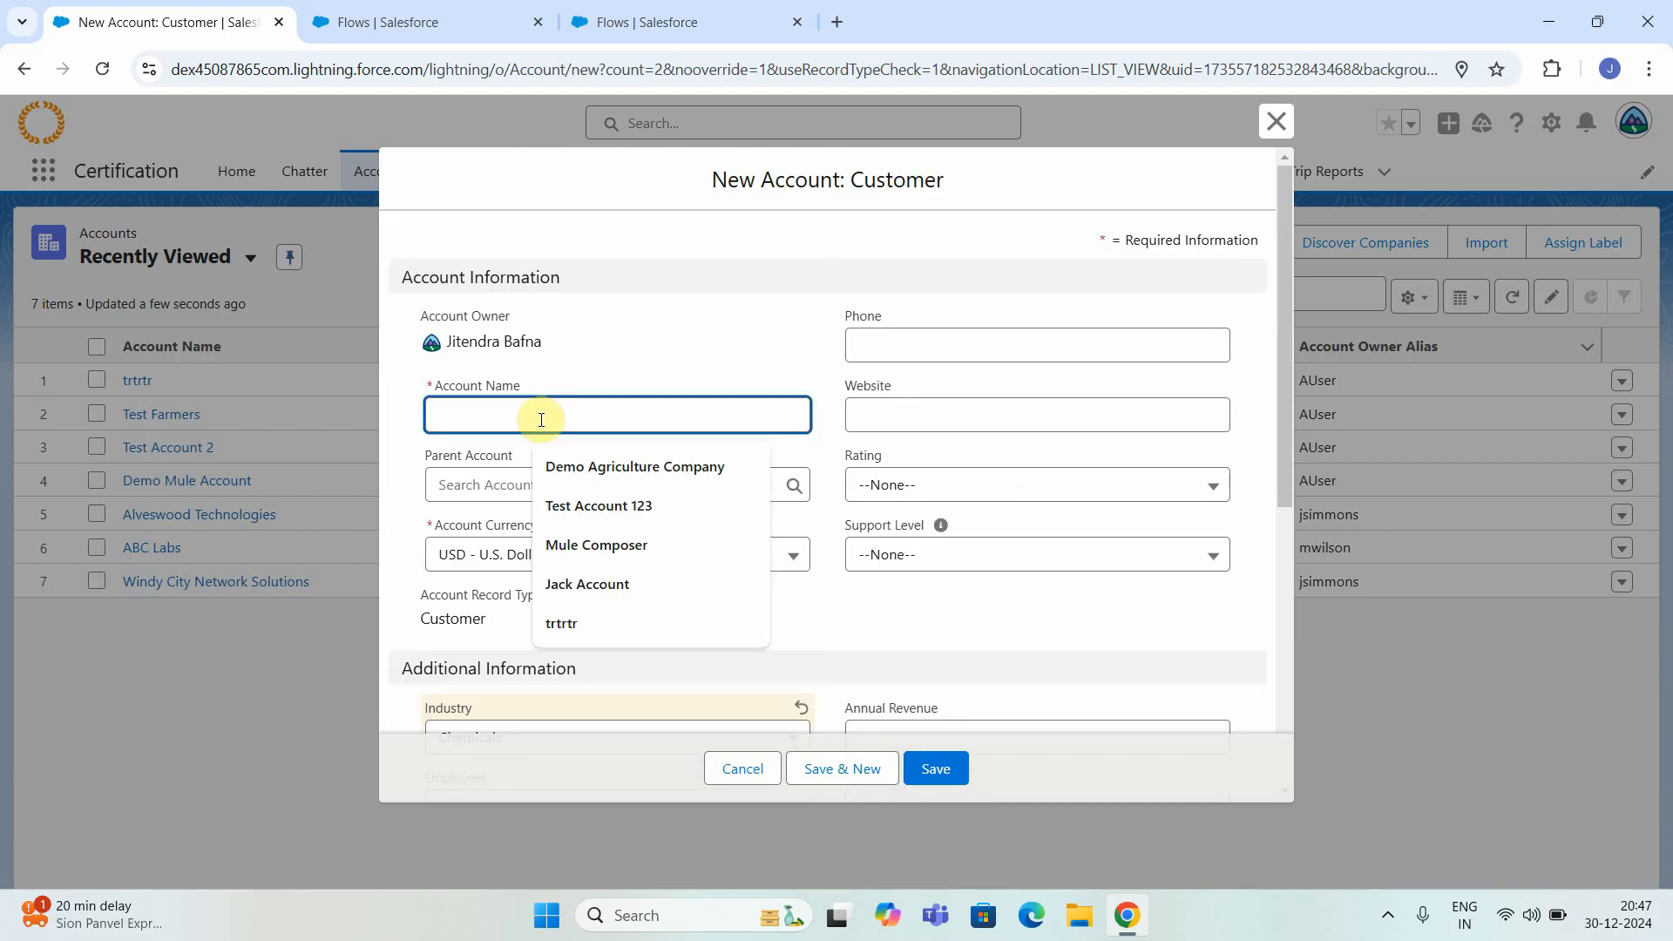
pyautogui.write('Demo C')
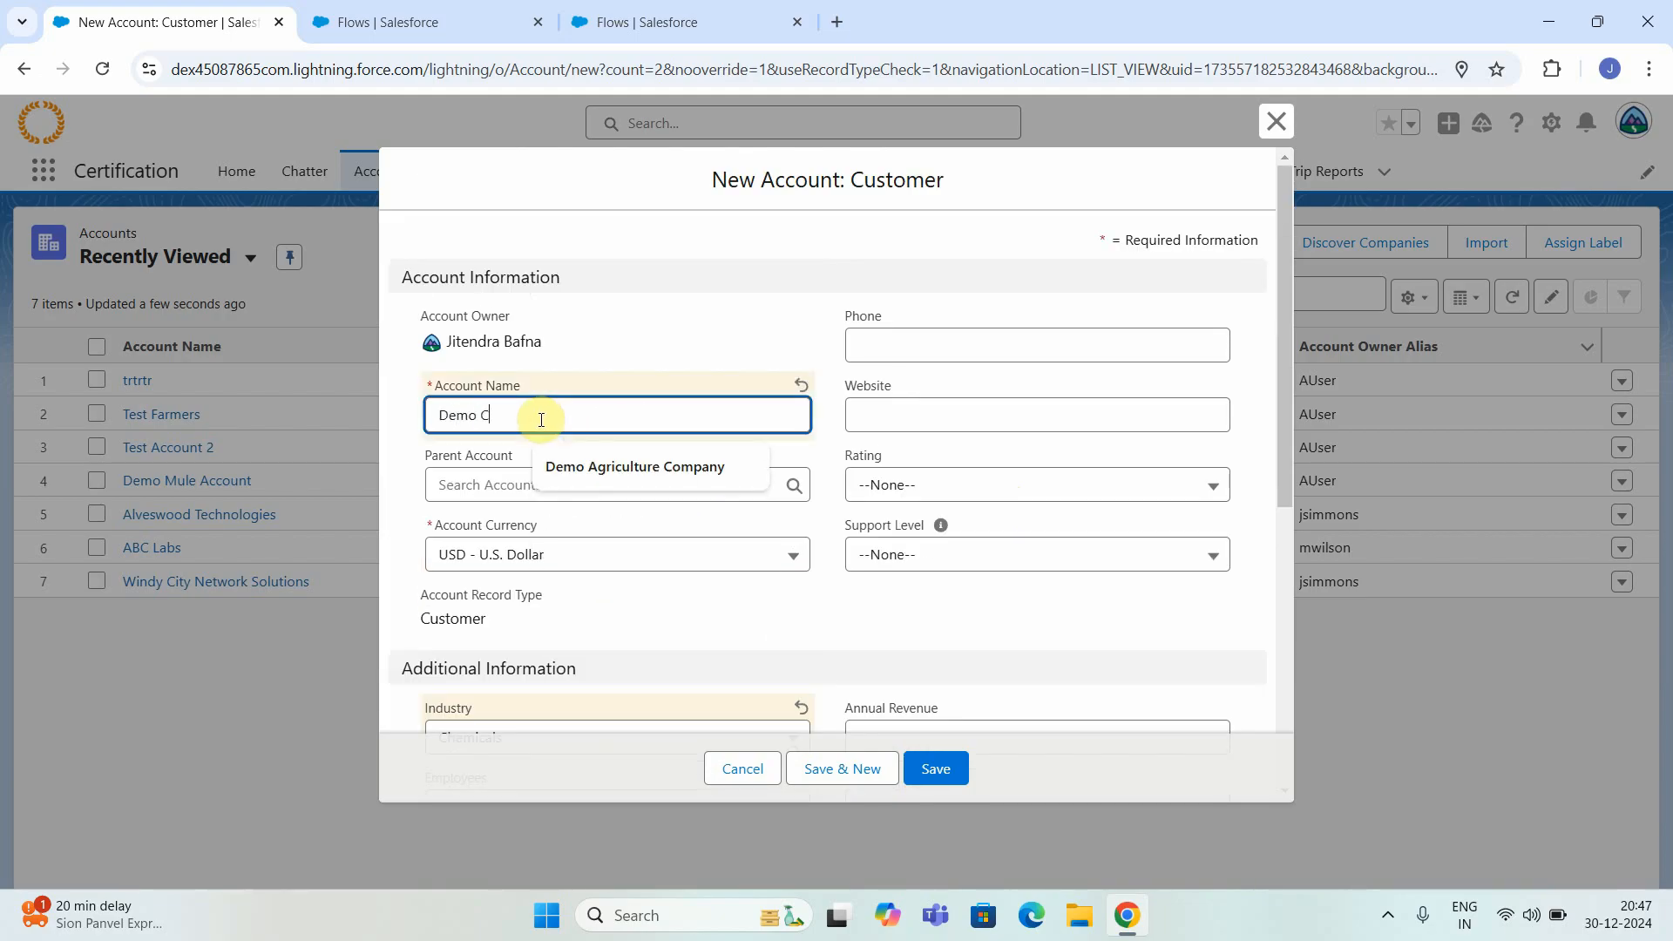
pyautogui.write('hemical Account')
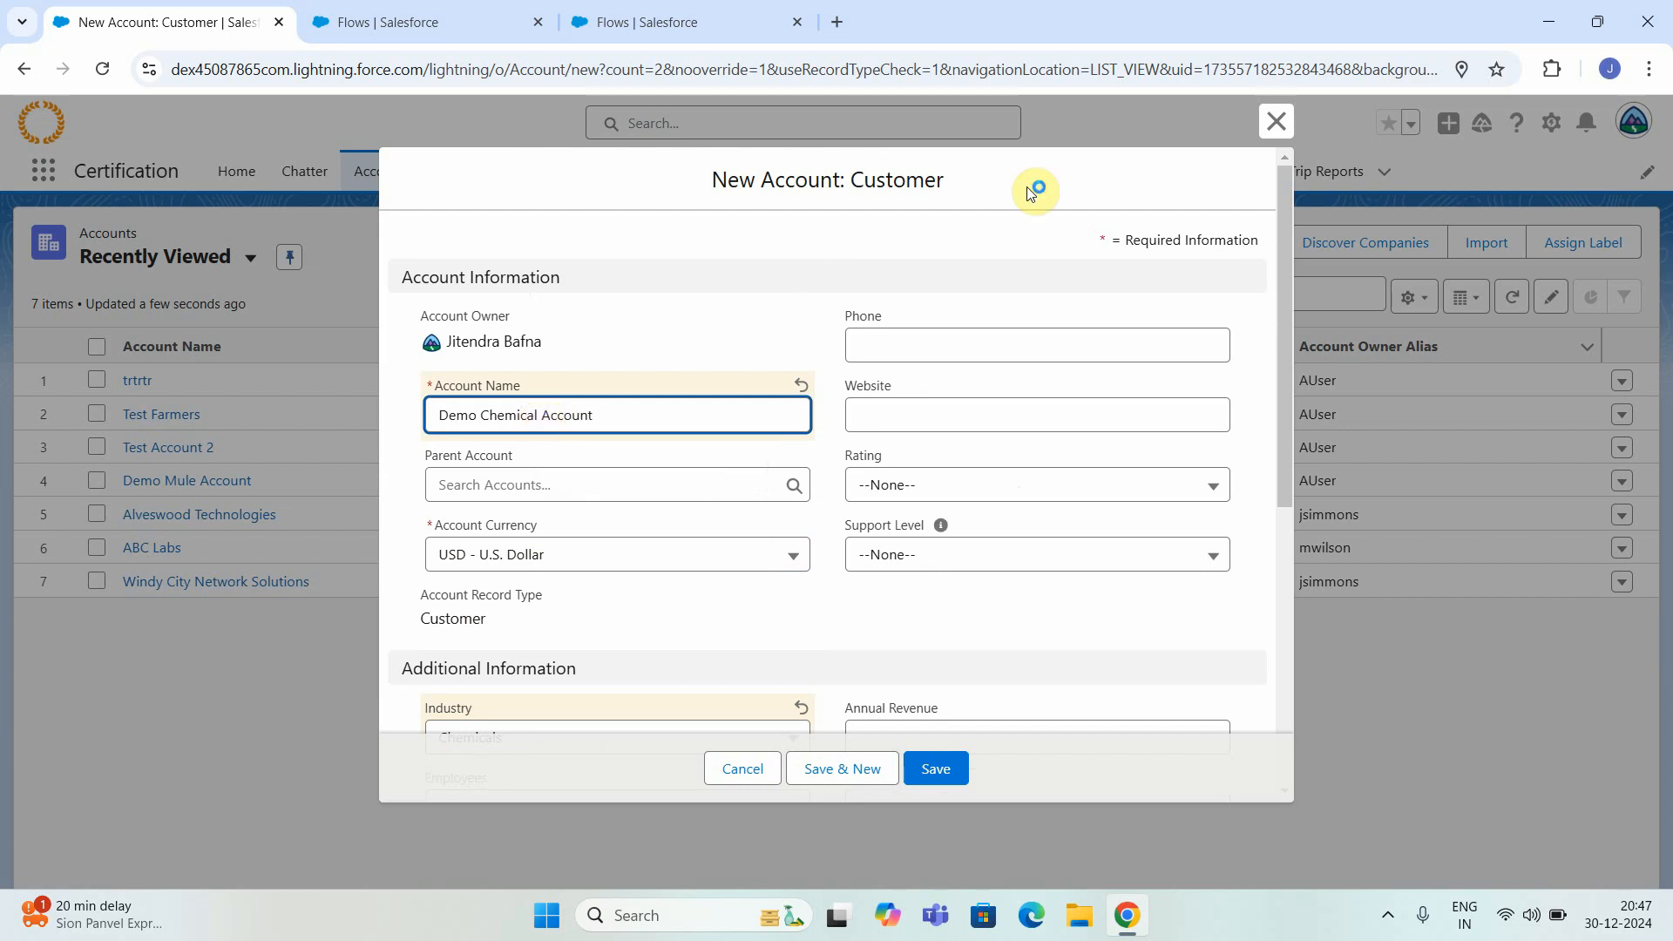
pyautogui.click(960, 346)
pyautogui.write('+103003000')
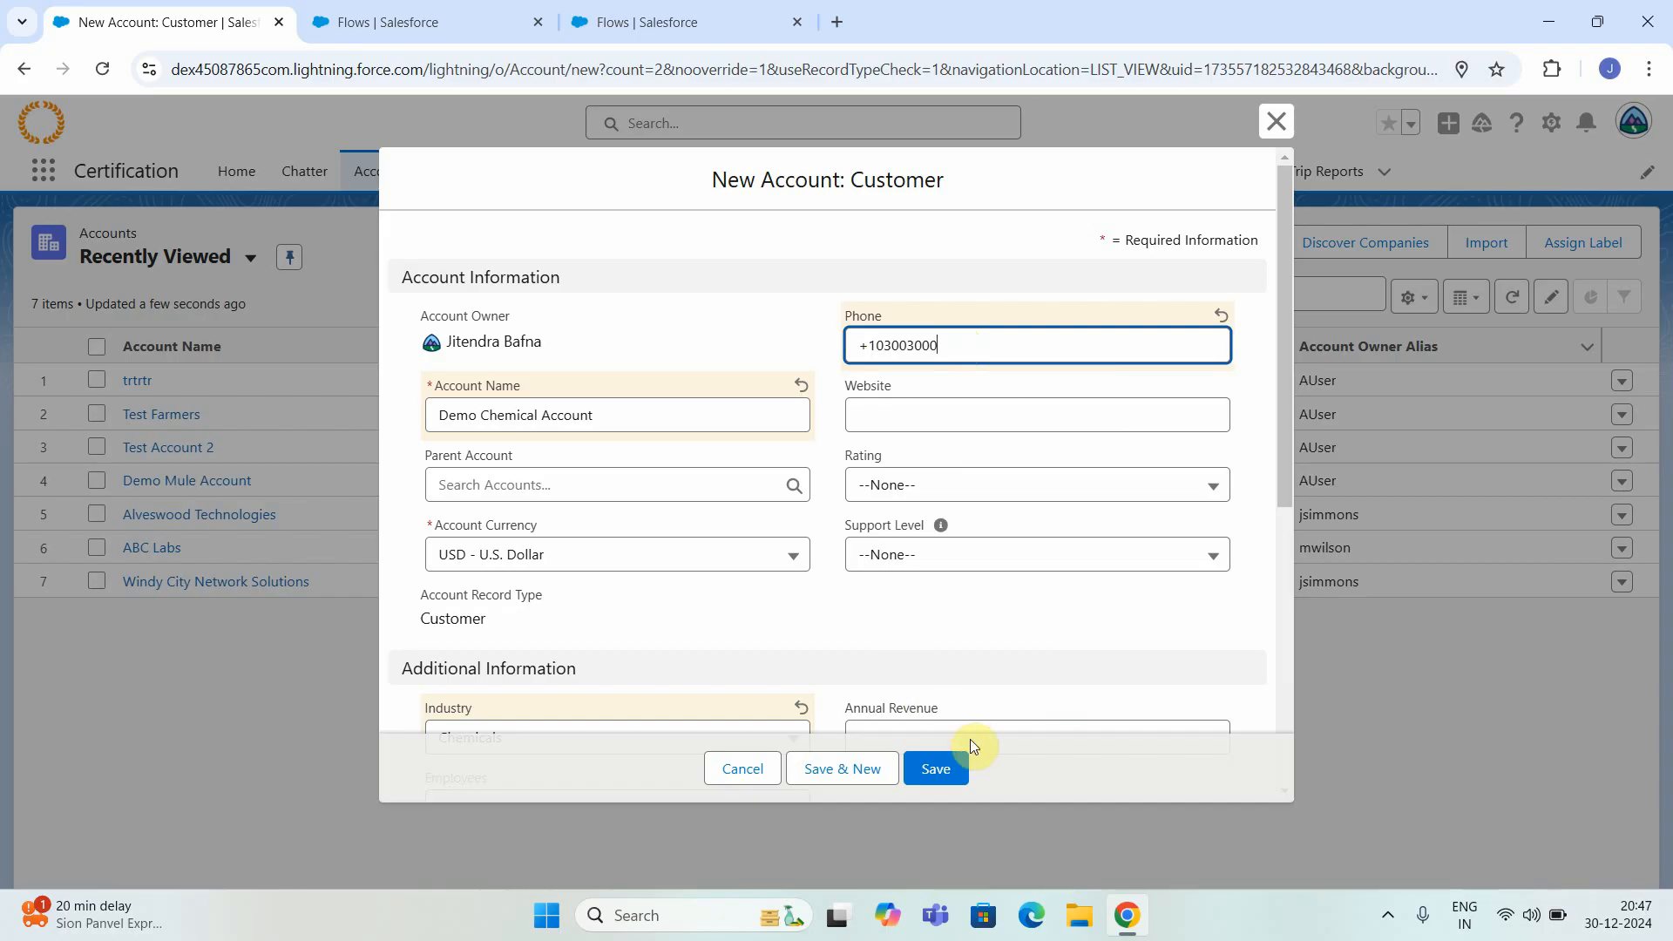
pyautogui.click(949, 767)
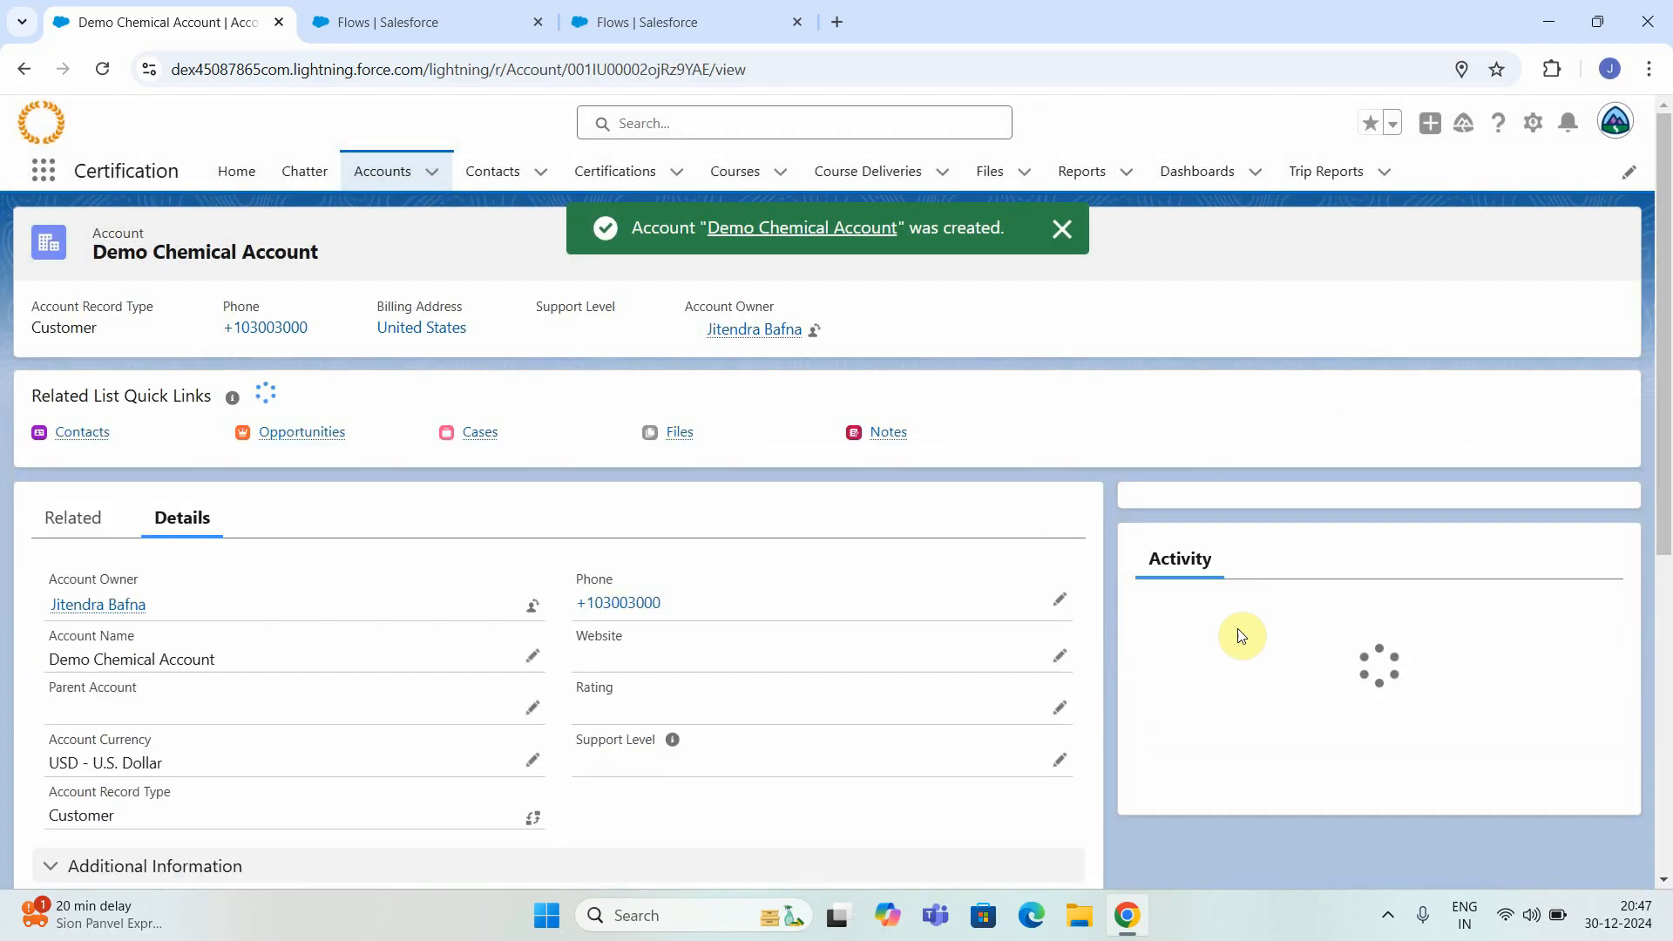
pyautogui.scroll(-3, 837, 545)
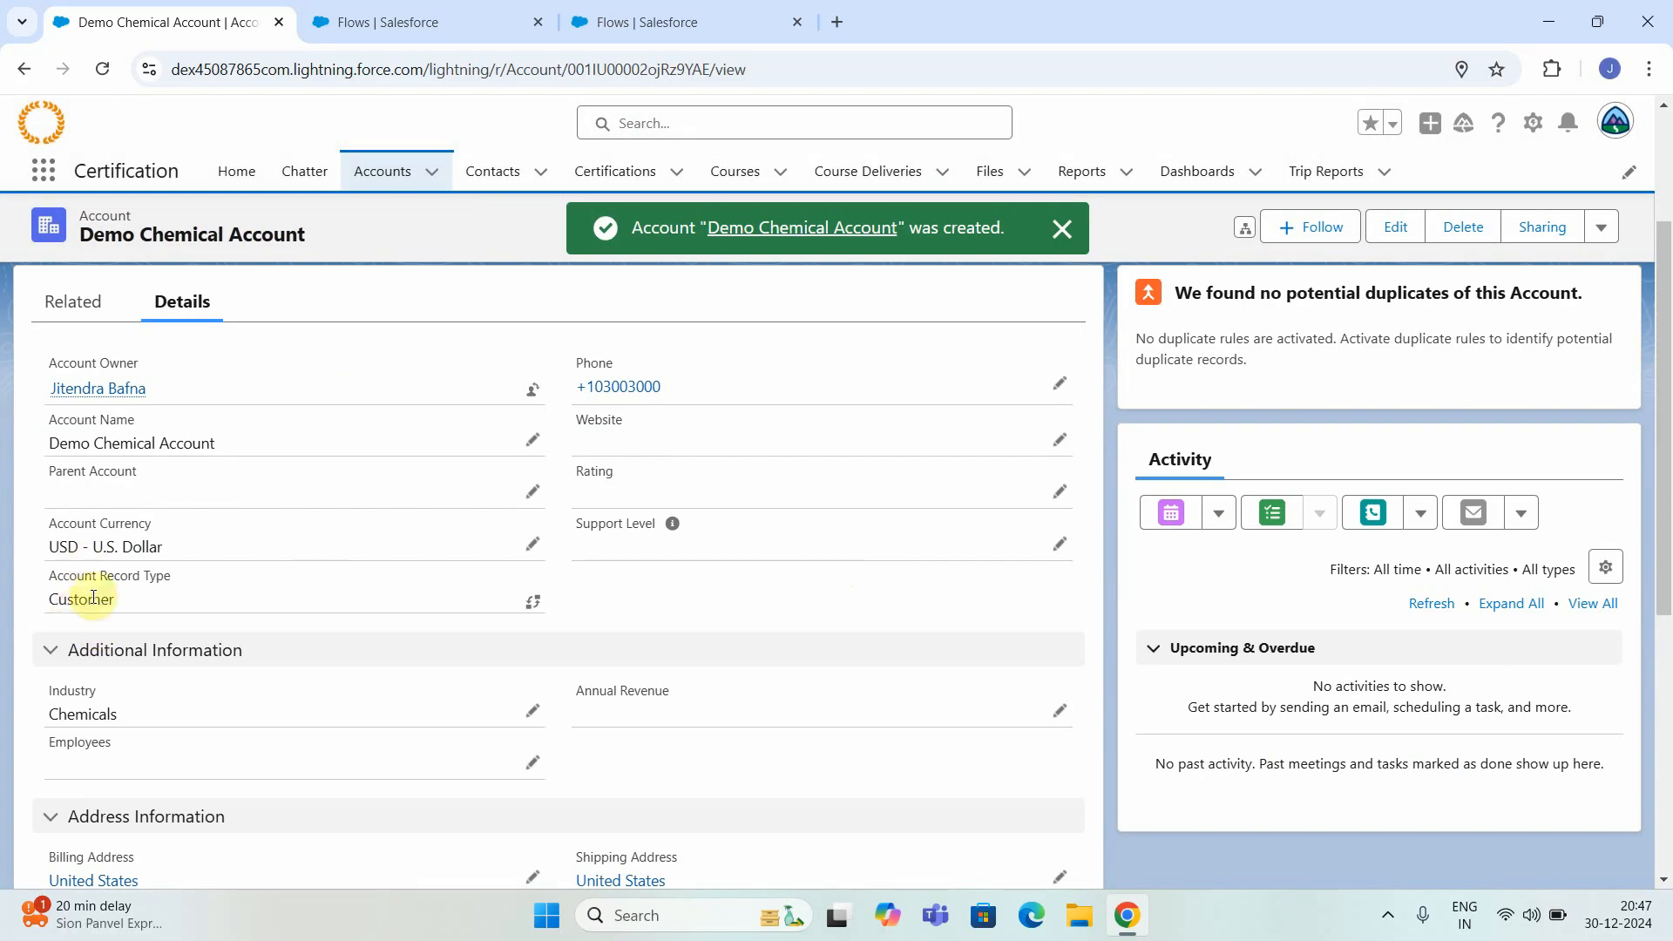
pyautogui.scroll(-2, 94, 597)
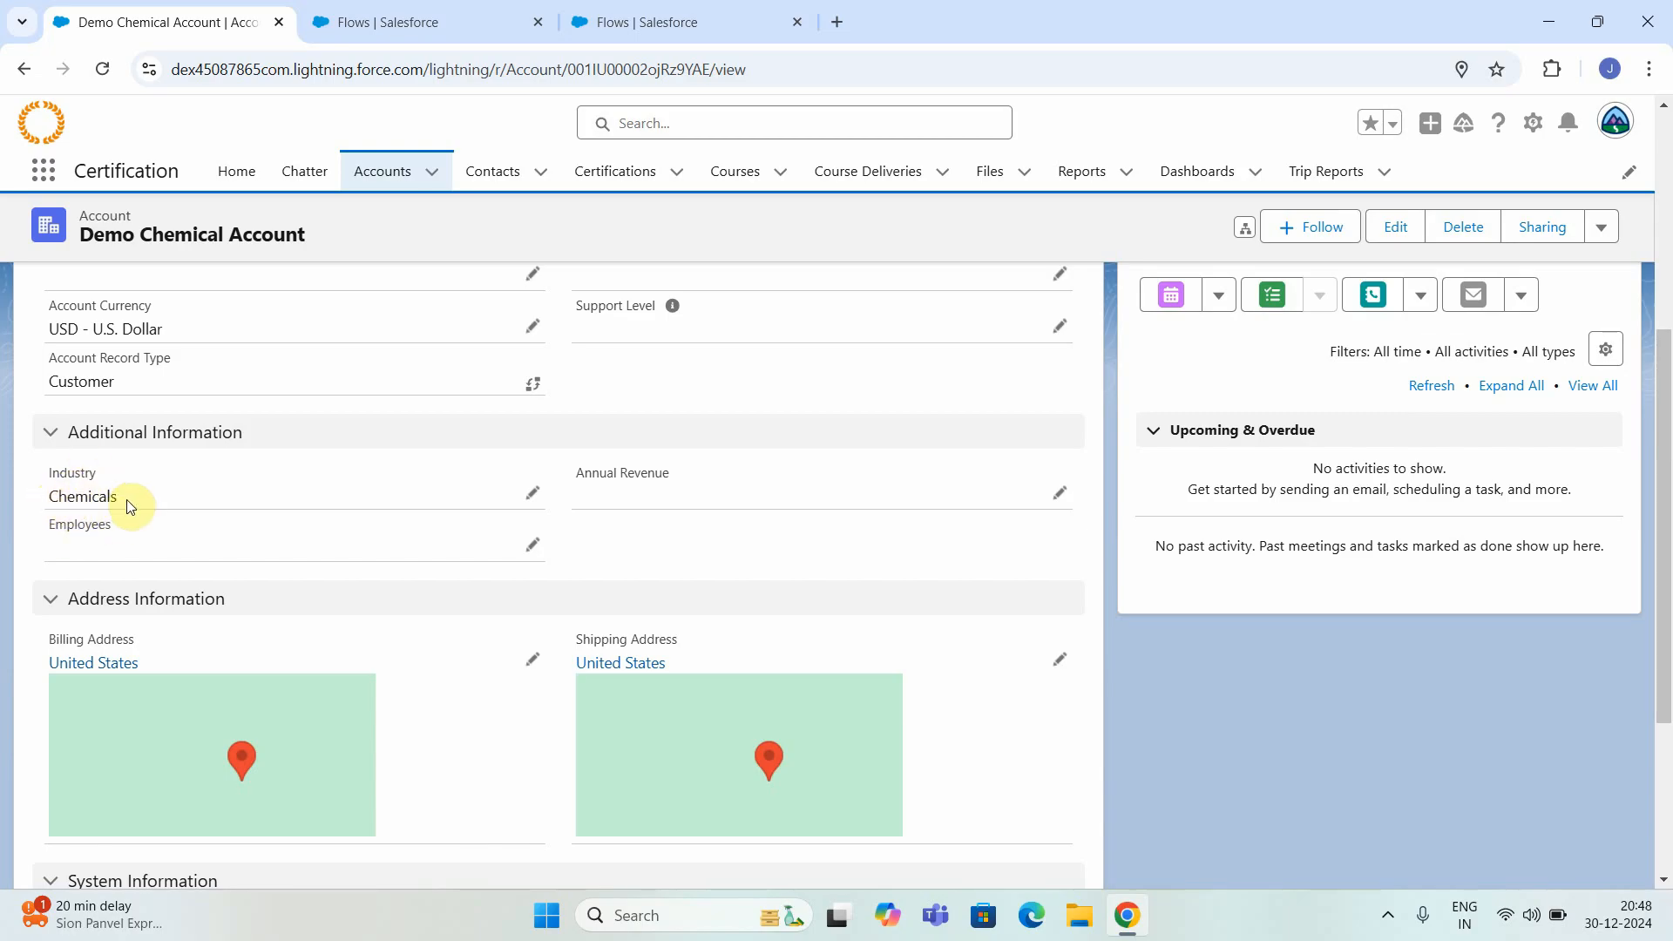
# Create a new Record-Triggered Flow from scratch in the Flows setup.
pyautogui.click(373, 17)
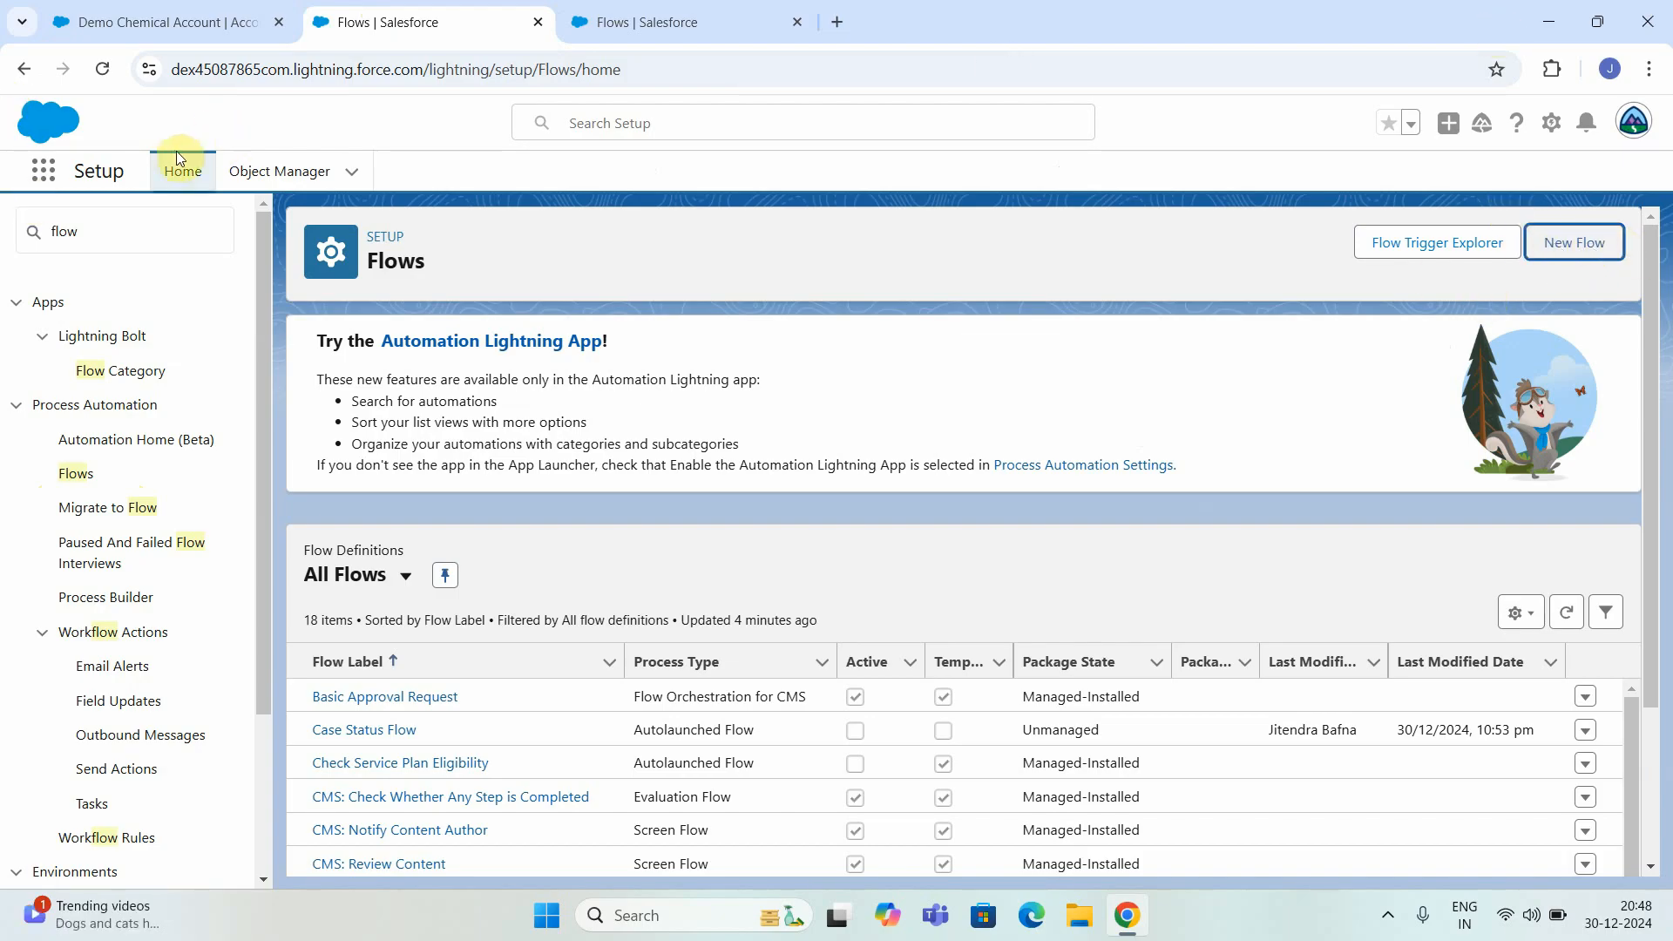
pyautogui.click(87, 229)
pyautogui.moveTo(86, 228); pyautogui.dragTo(23, 225)
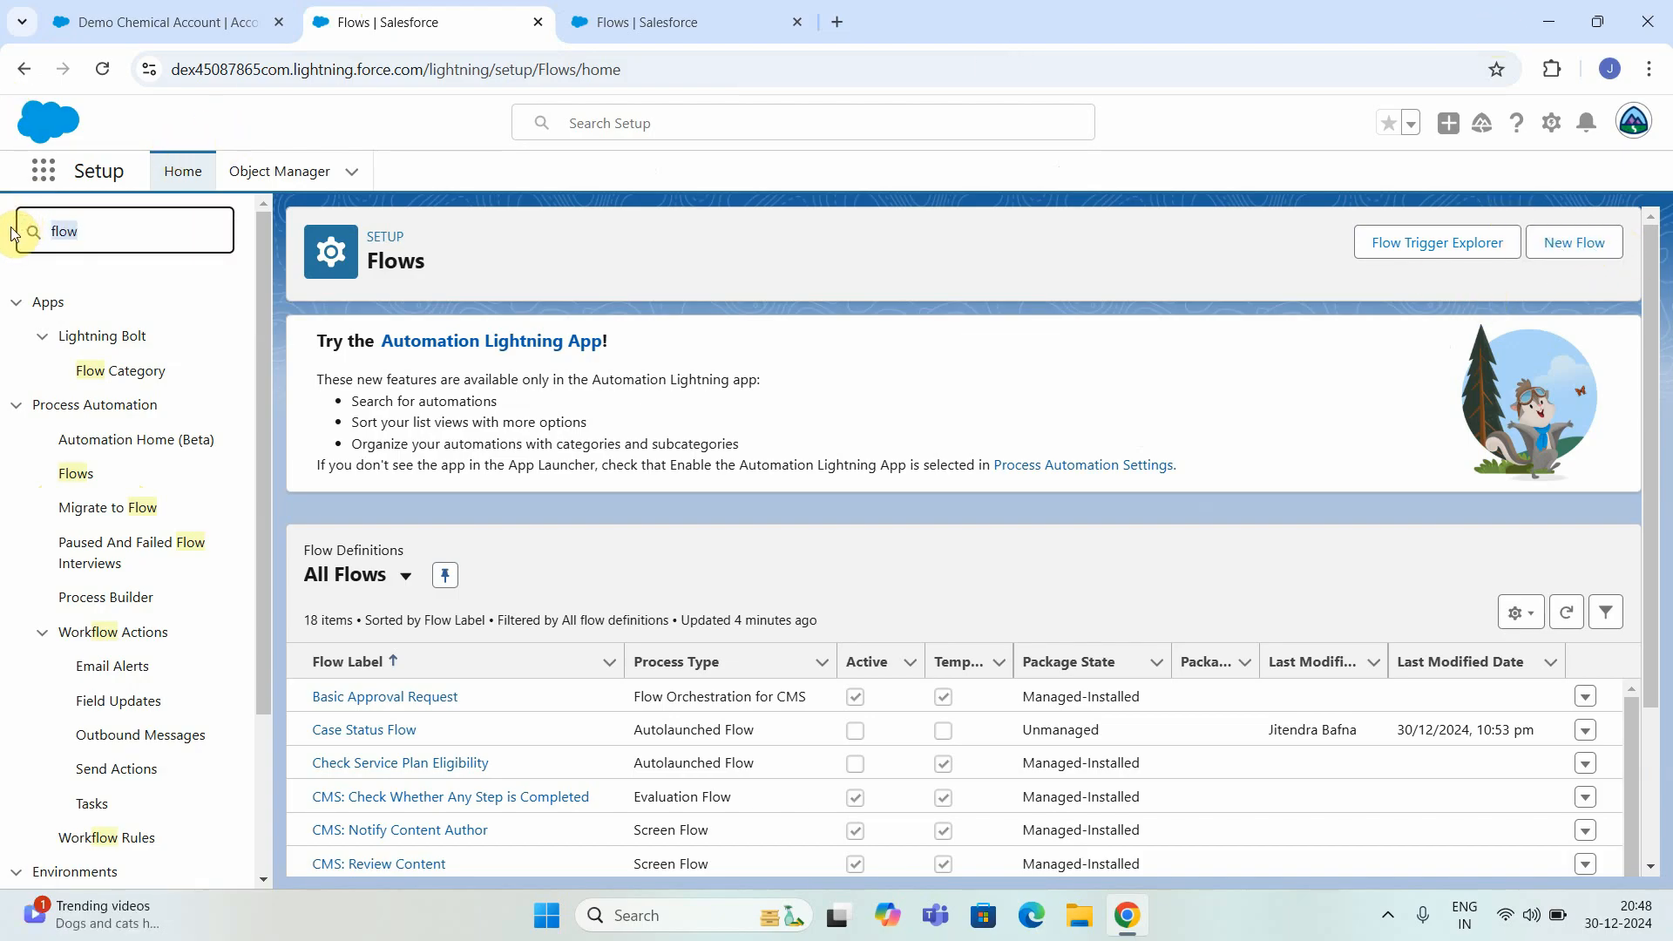
pyautogui.click(1564, 251)
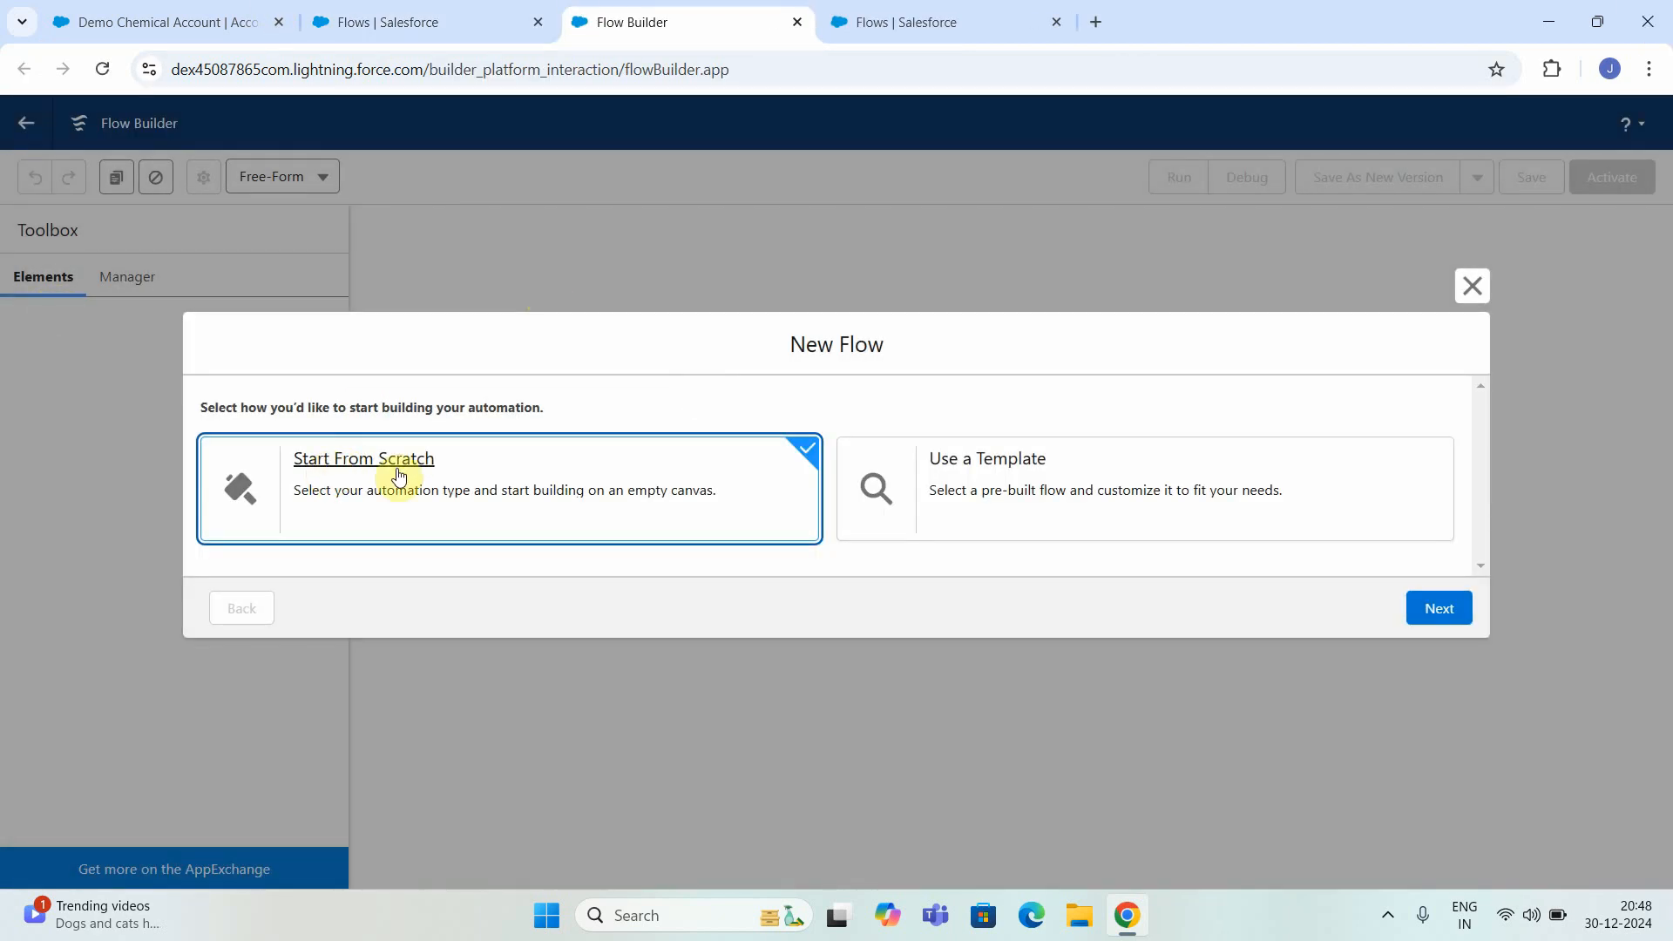
pyautogui.click(1438, 609)
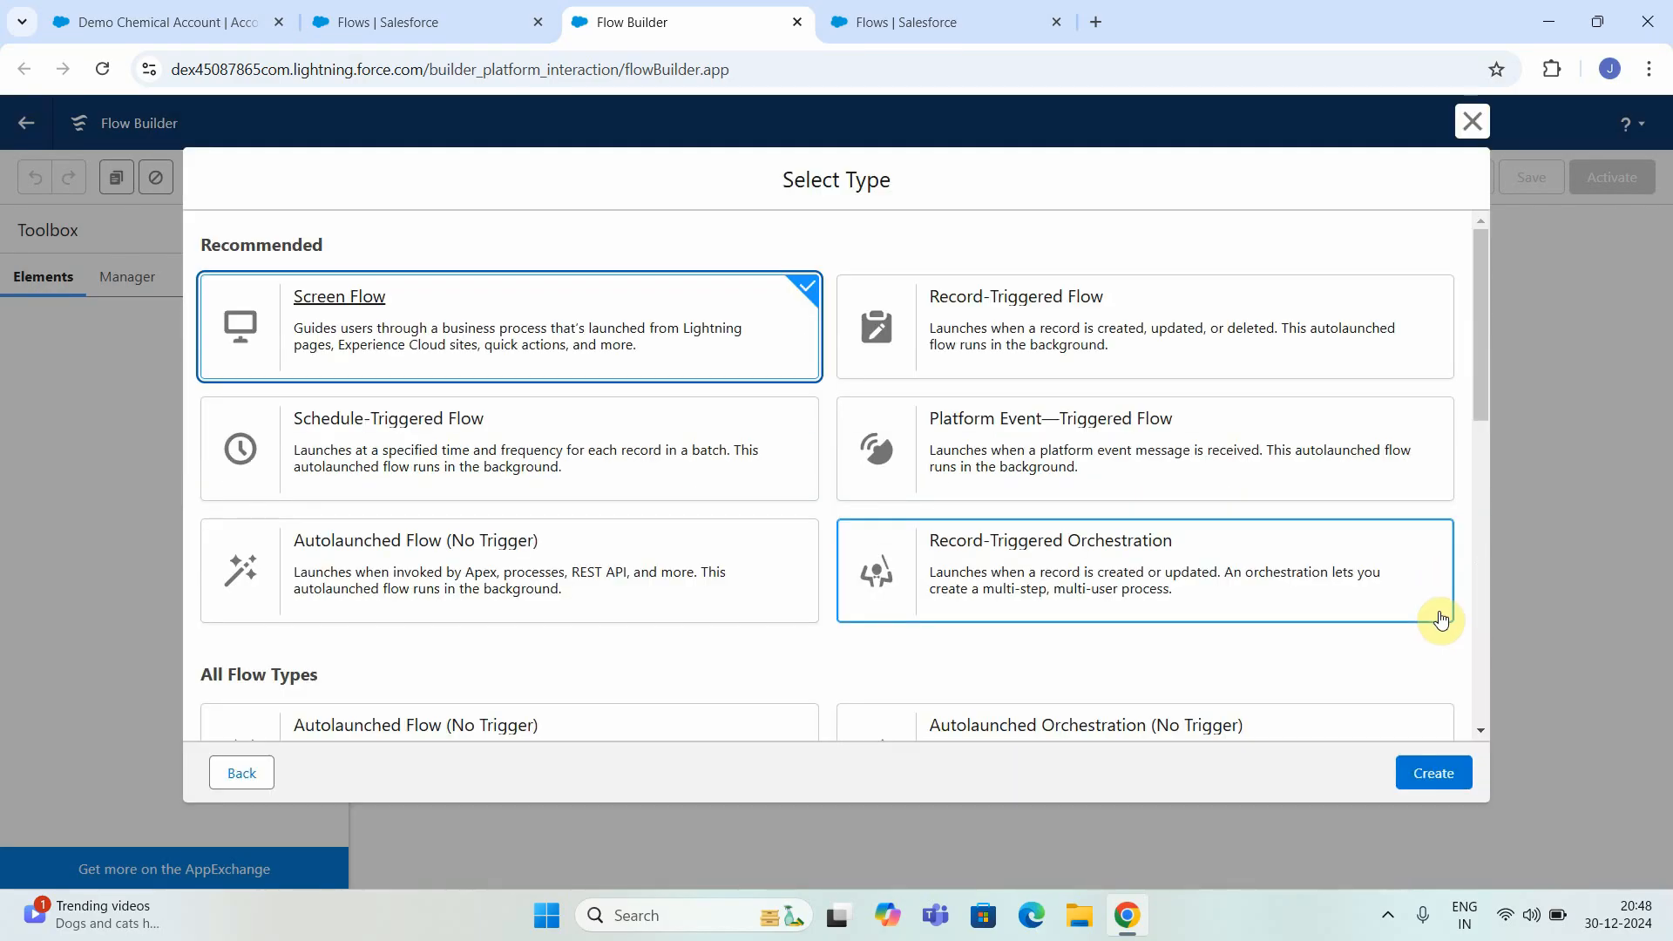
pyautogui.click(989, 329)
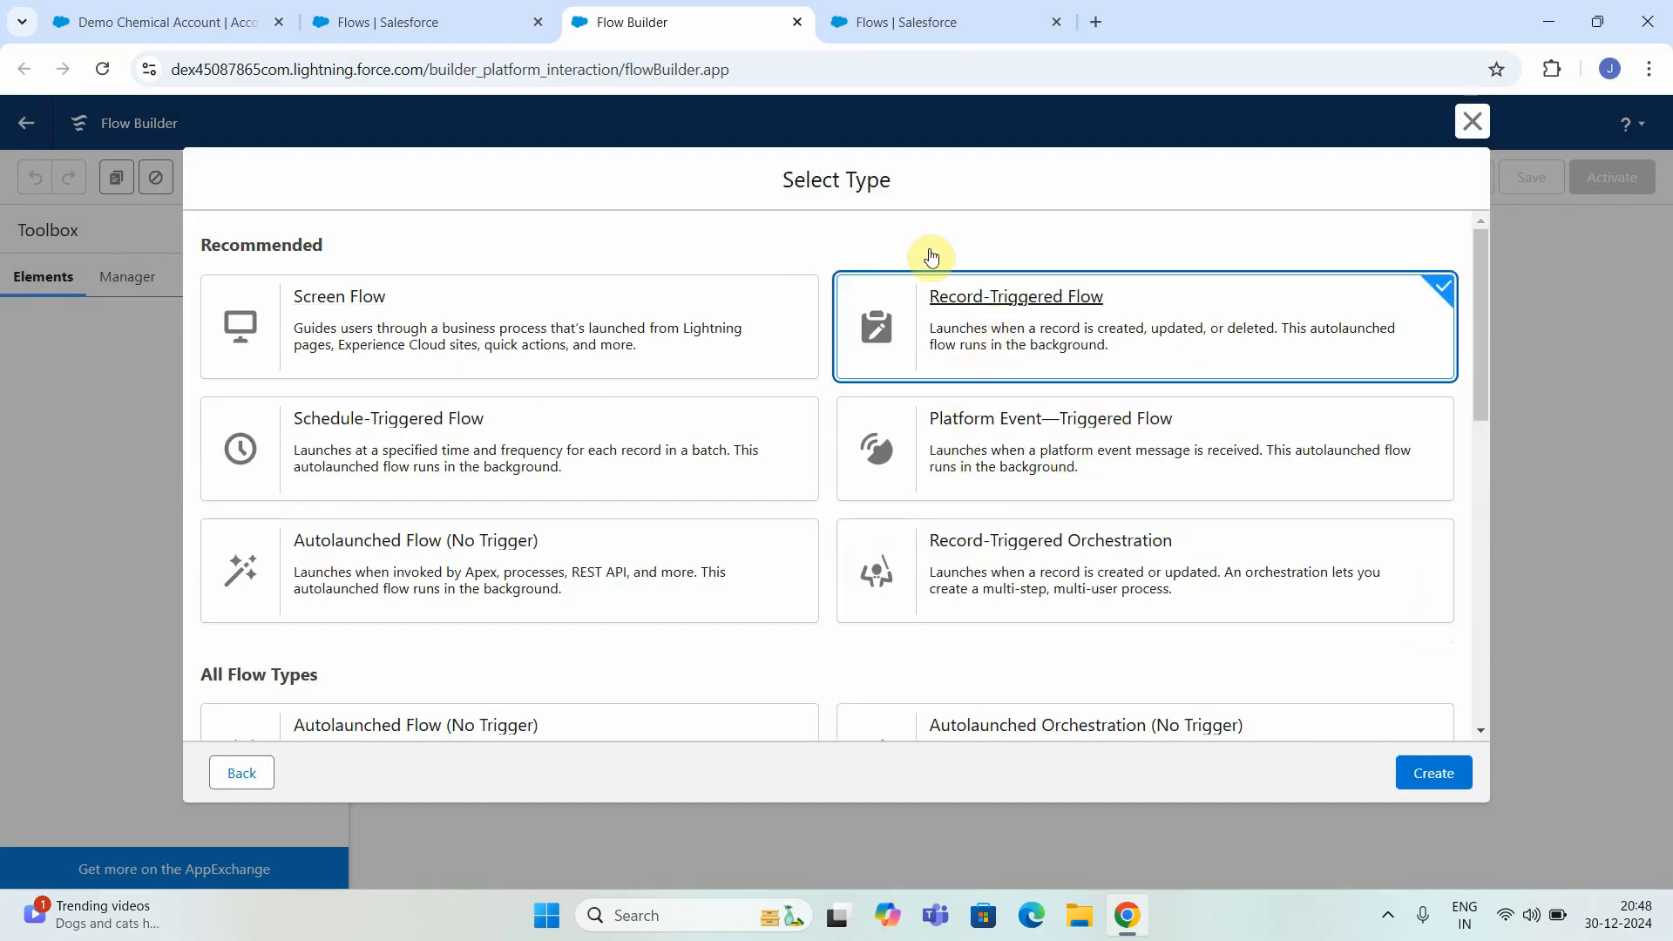
pyautogui.click(1432, 770)
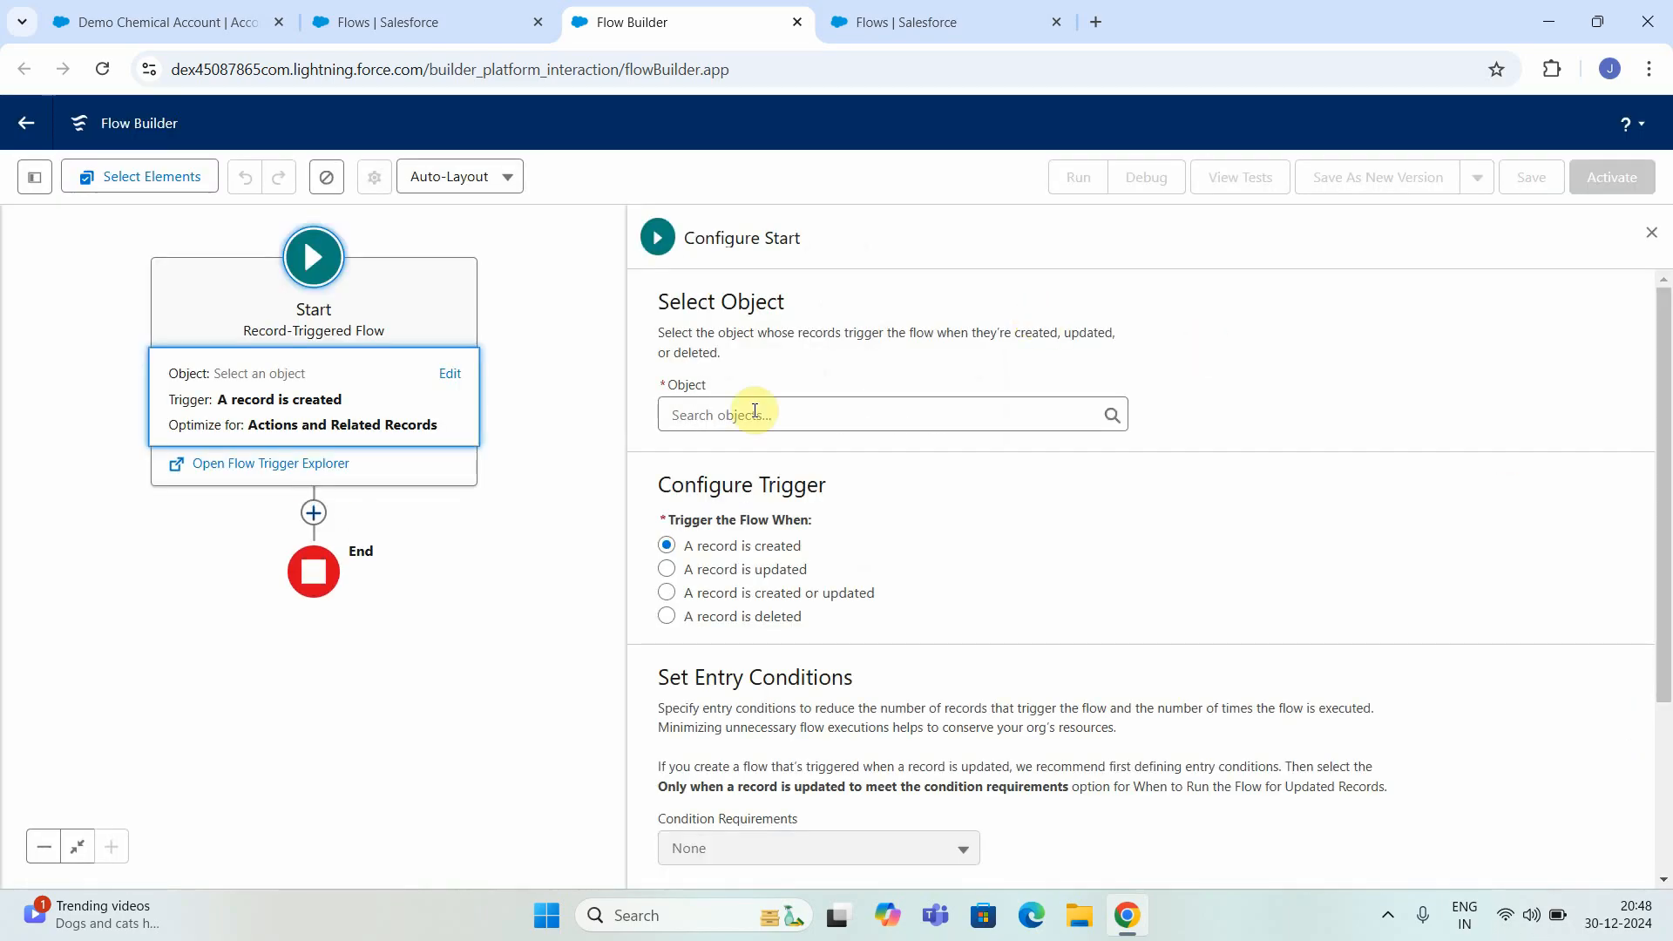
# Set the flow's object to Account and trigger it when a record is created or updated.
pyautogui.click(712, 416)
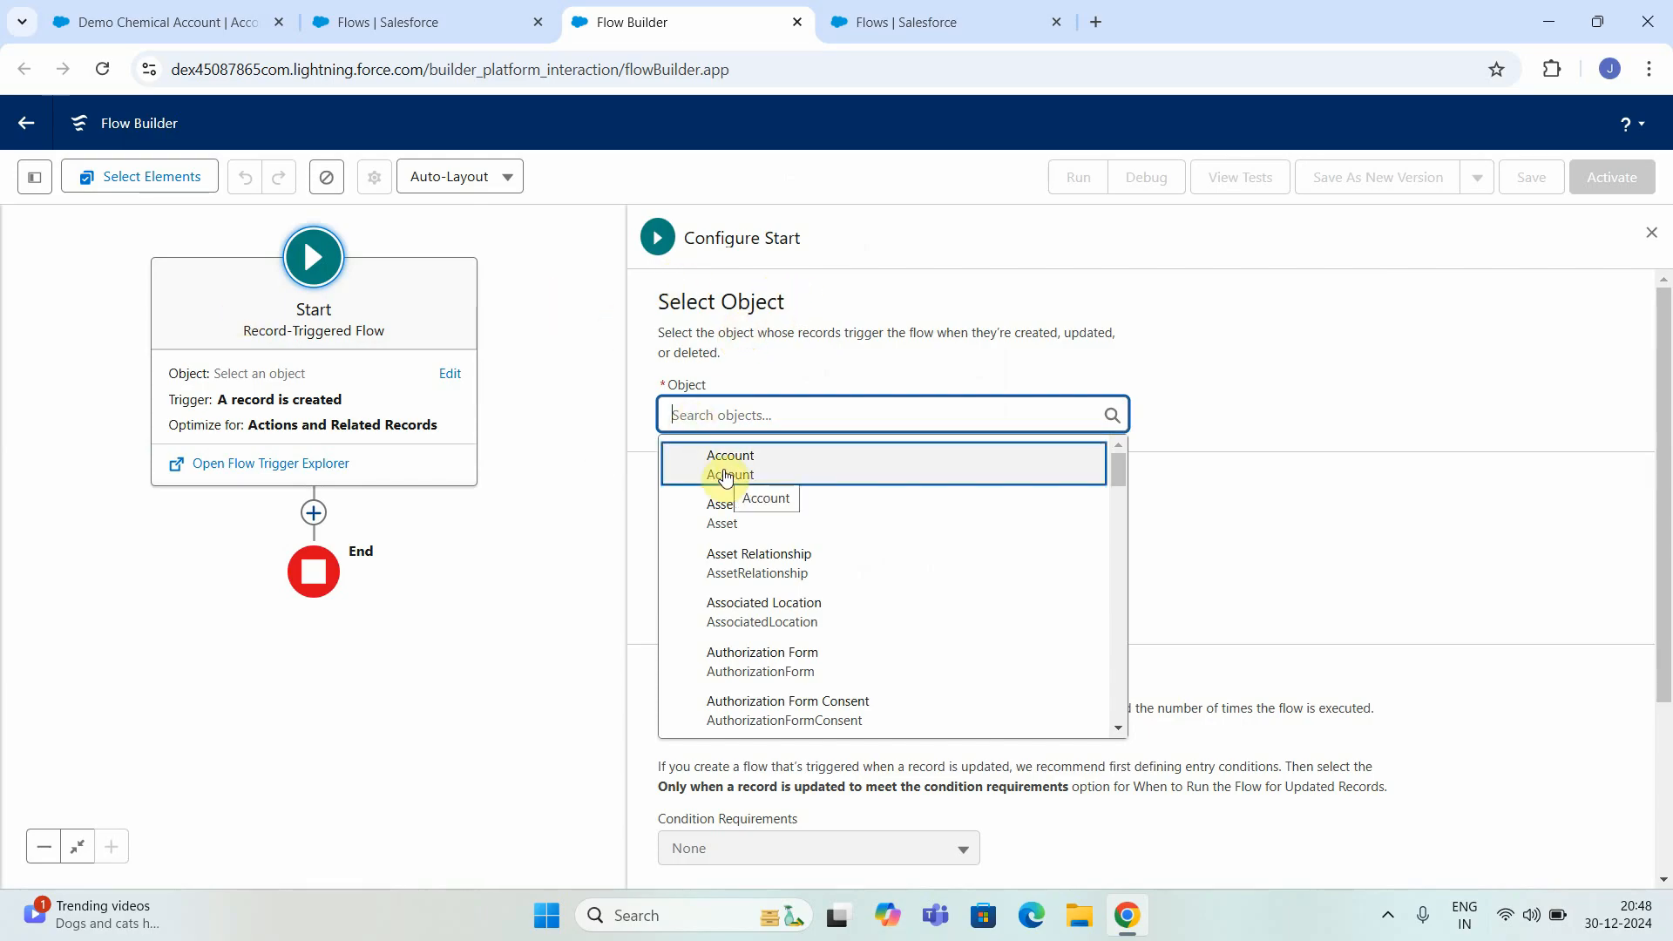
pyautogui.click(726, 475)
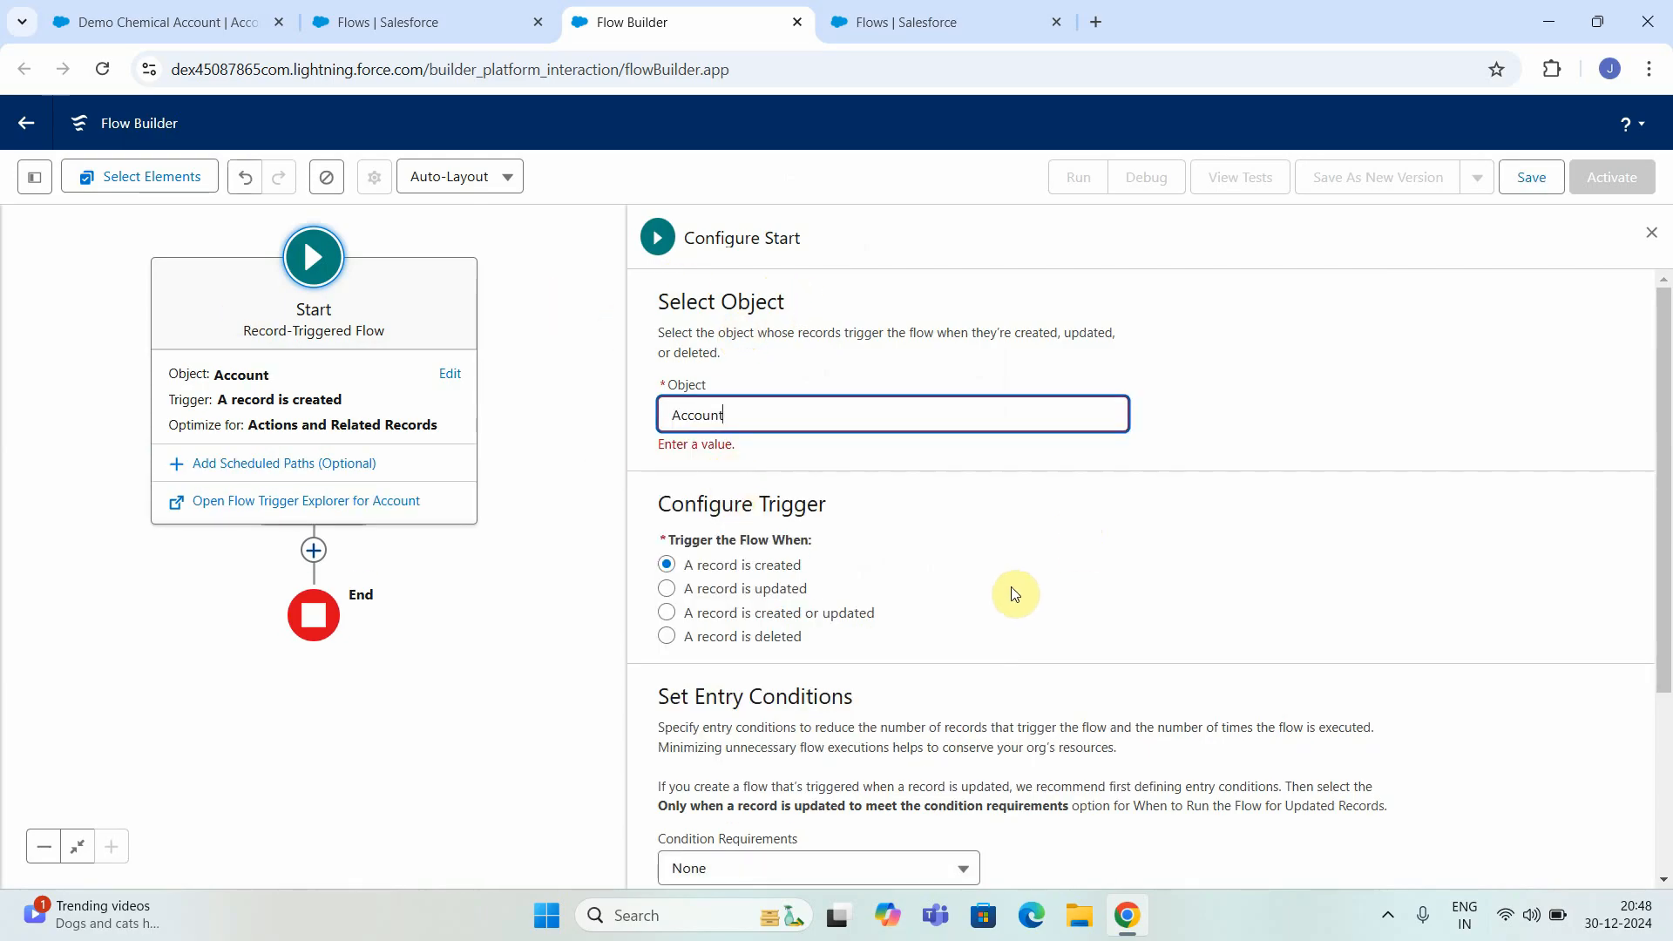
pyautogui.scroll(-1, 1015, 595)
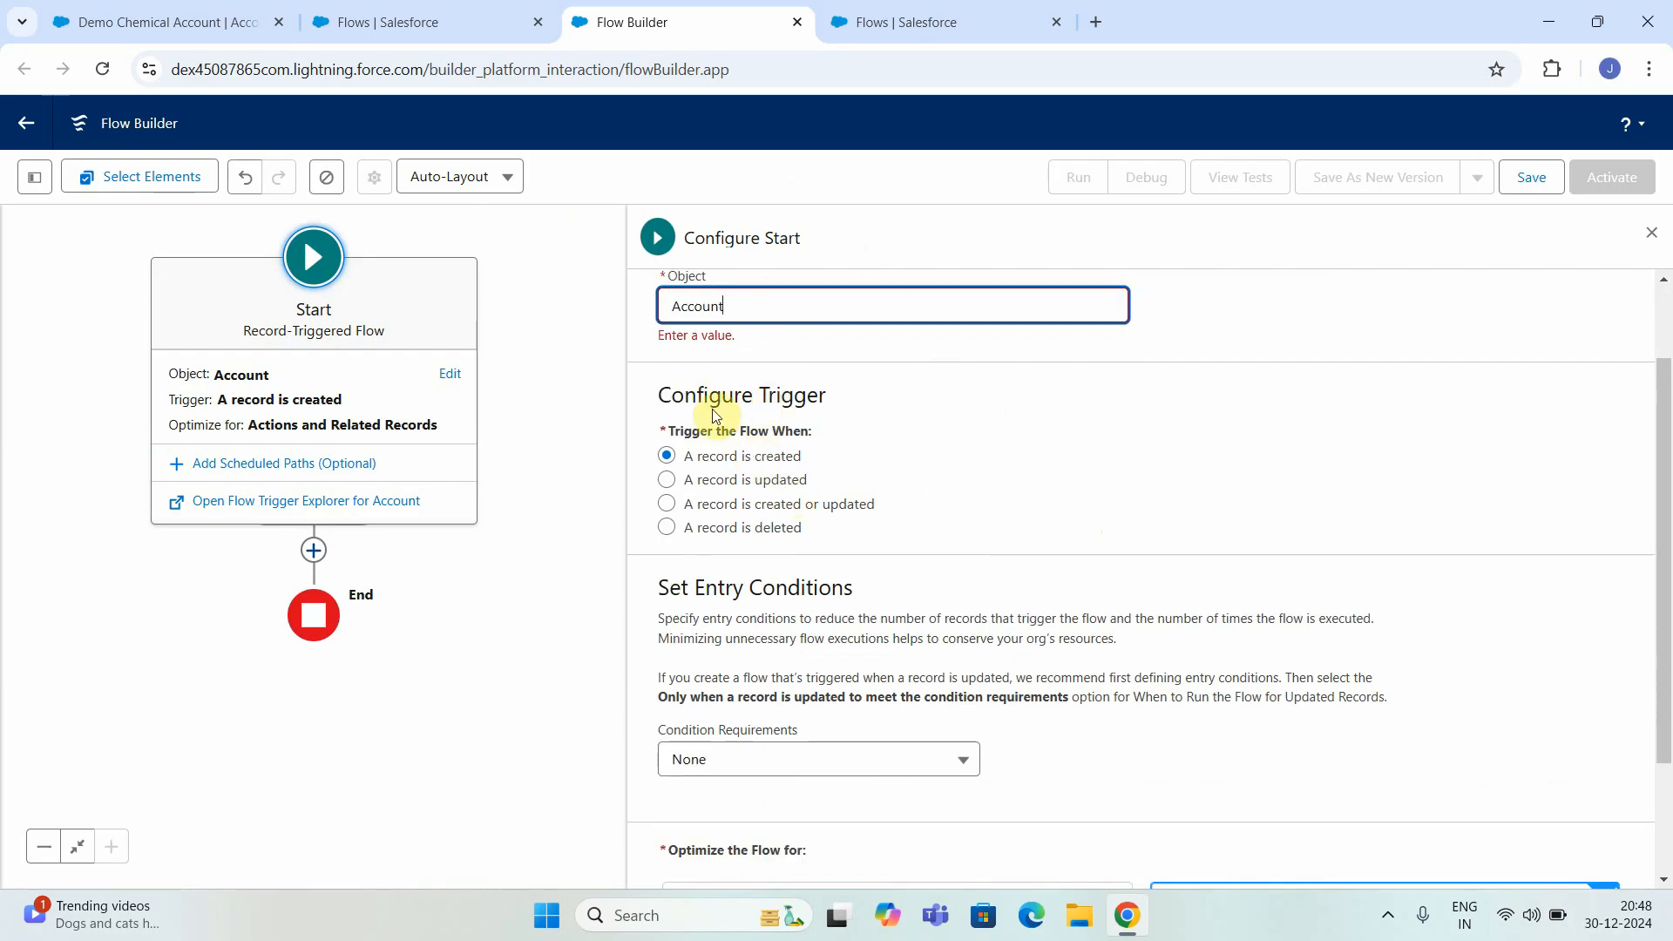
pyautogui.click(669, 483)
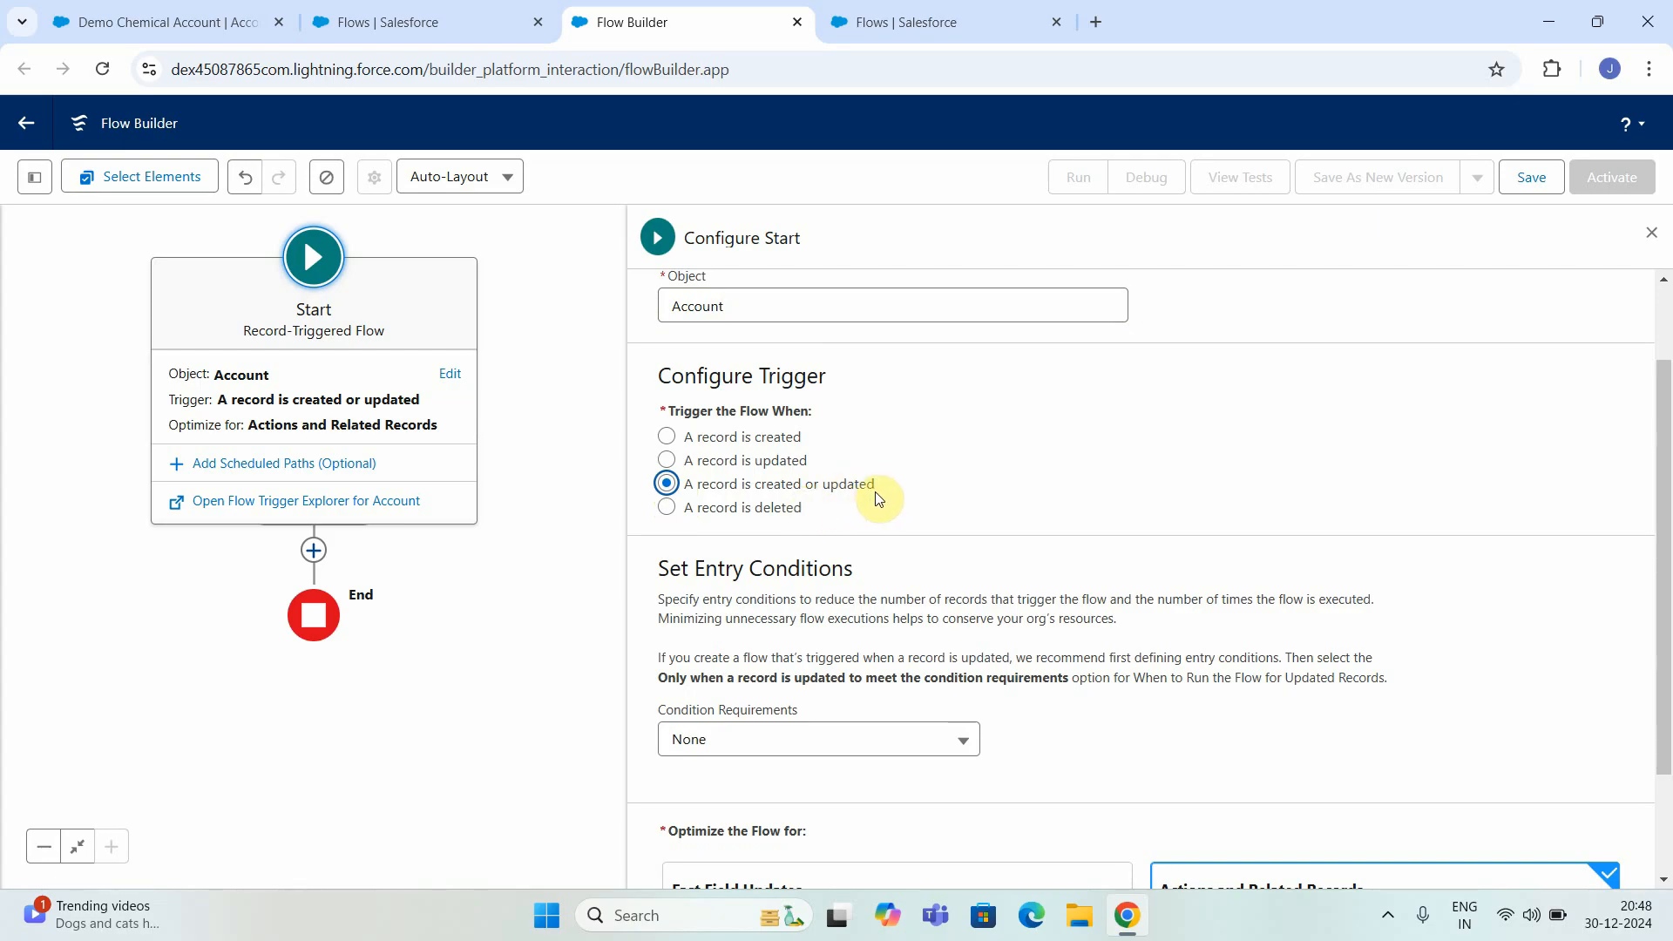
# Require All Conditions Are Met (AND) for flow entry, with the condition Industry Equals Chemicals.
pyautogui.scroll(-2, 879, 488)
pyautogui.click(811, 598)
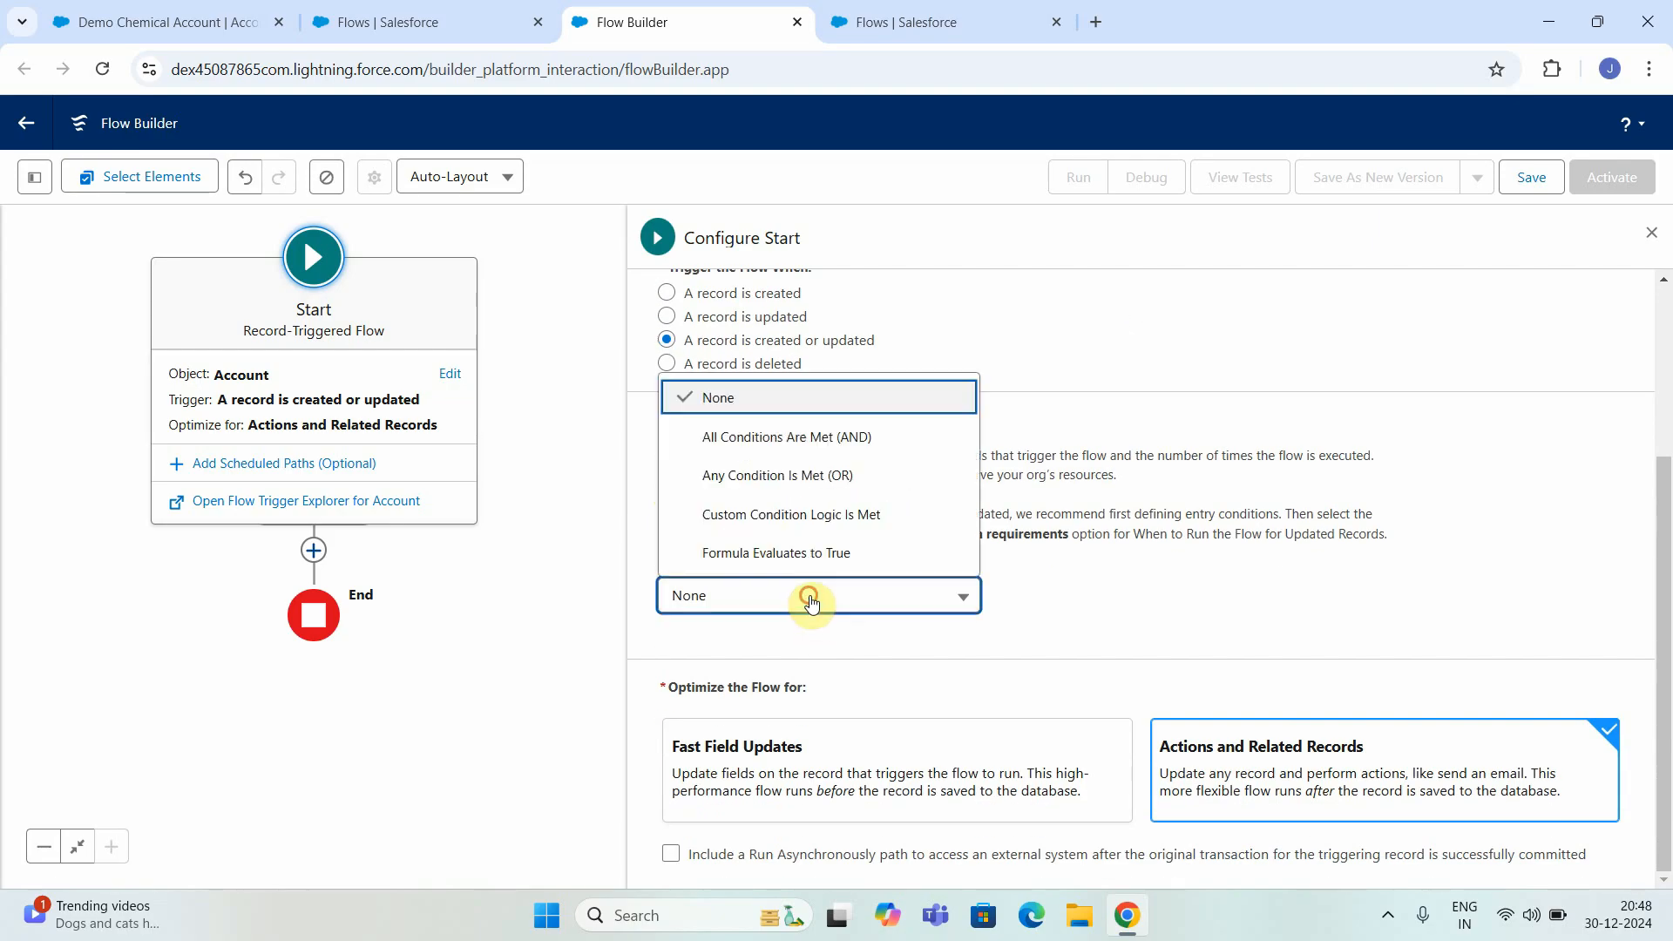
pyautogui.click(802, 446)
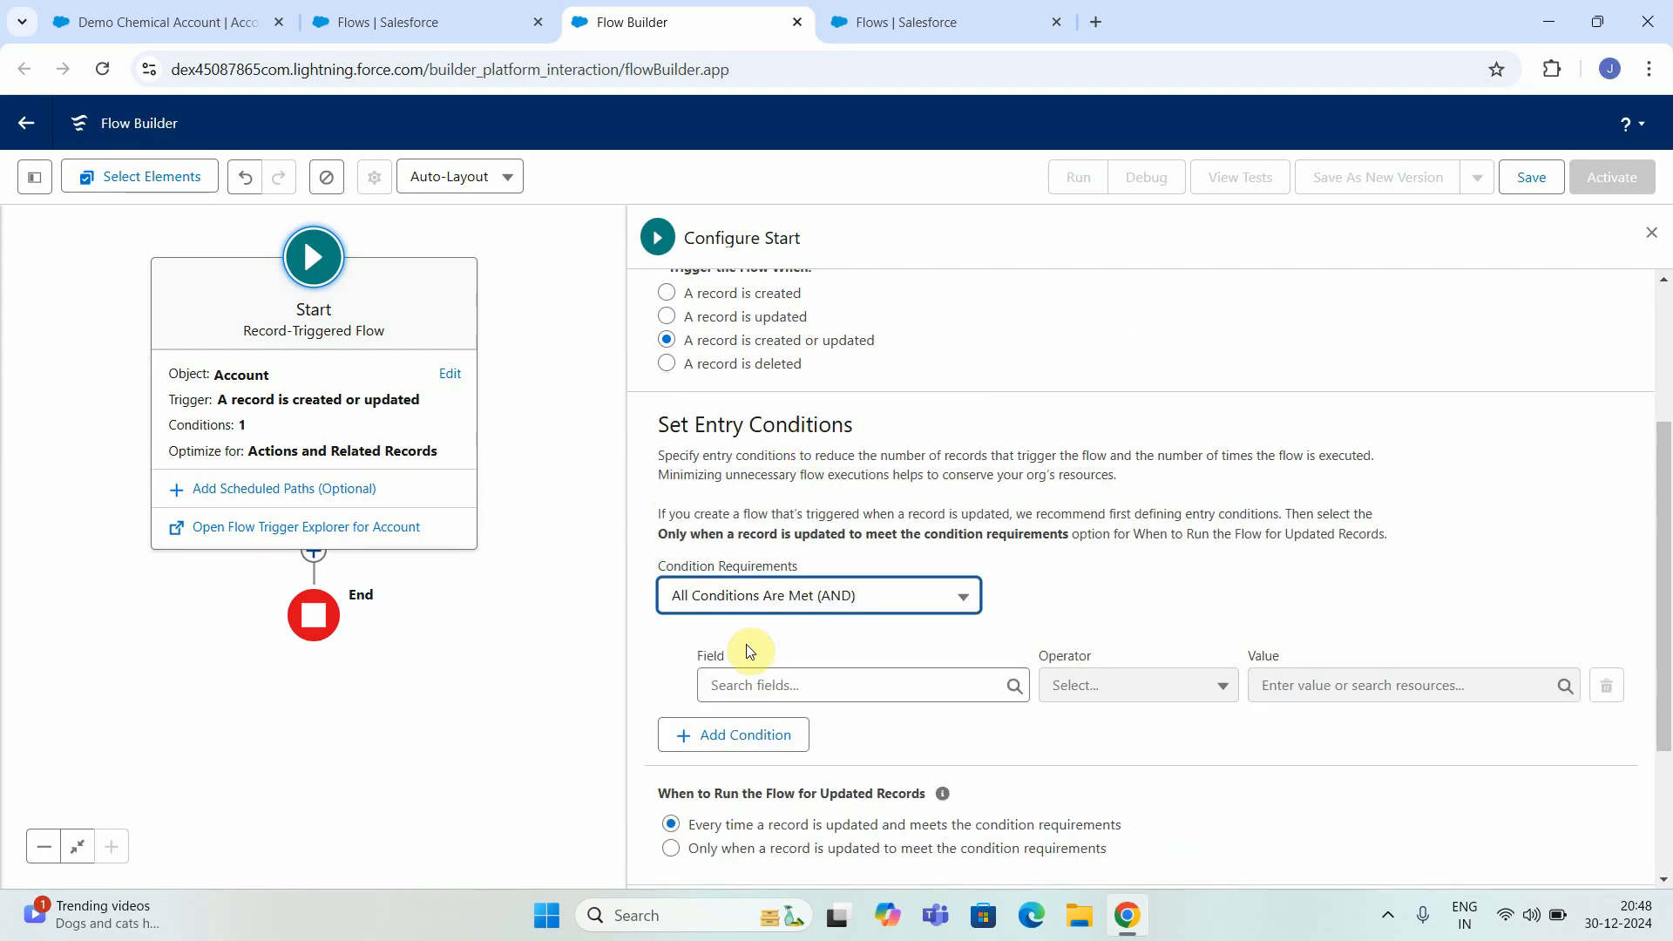
pyautogui.click(776, 685)
pyautogui.write('indu')
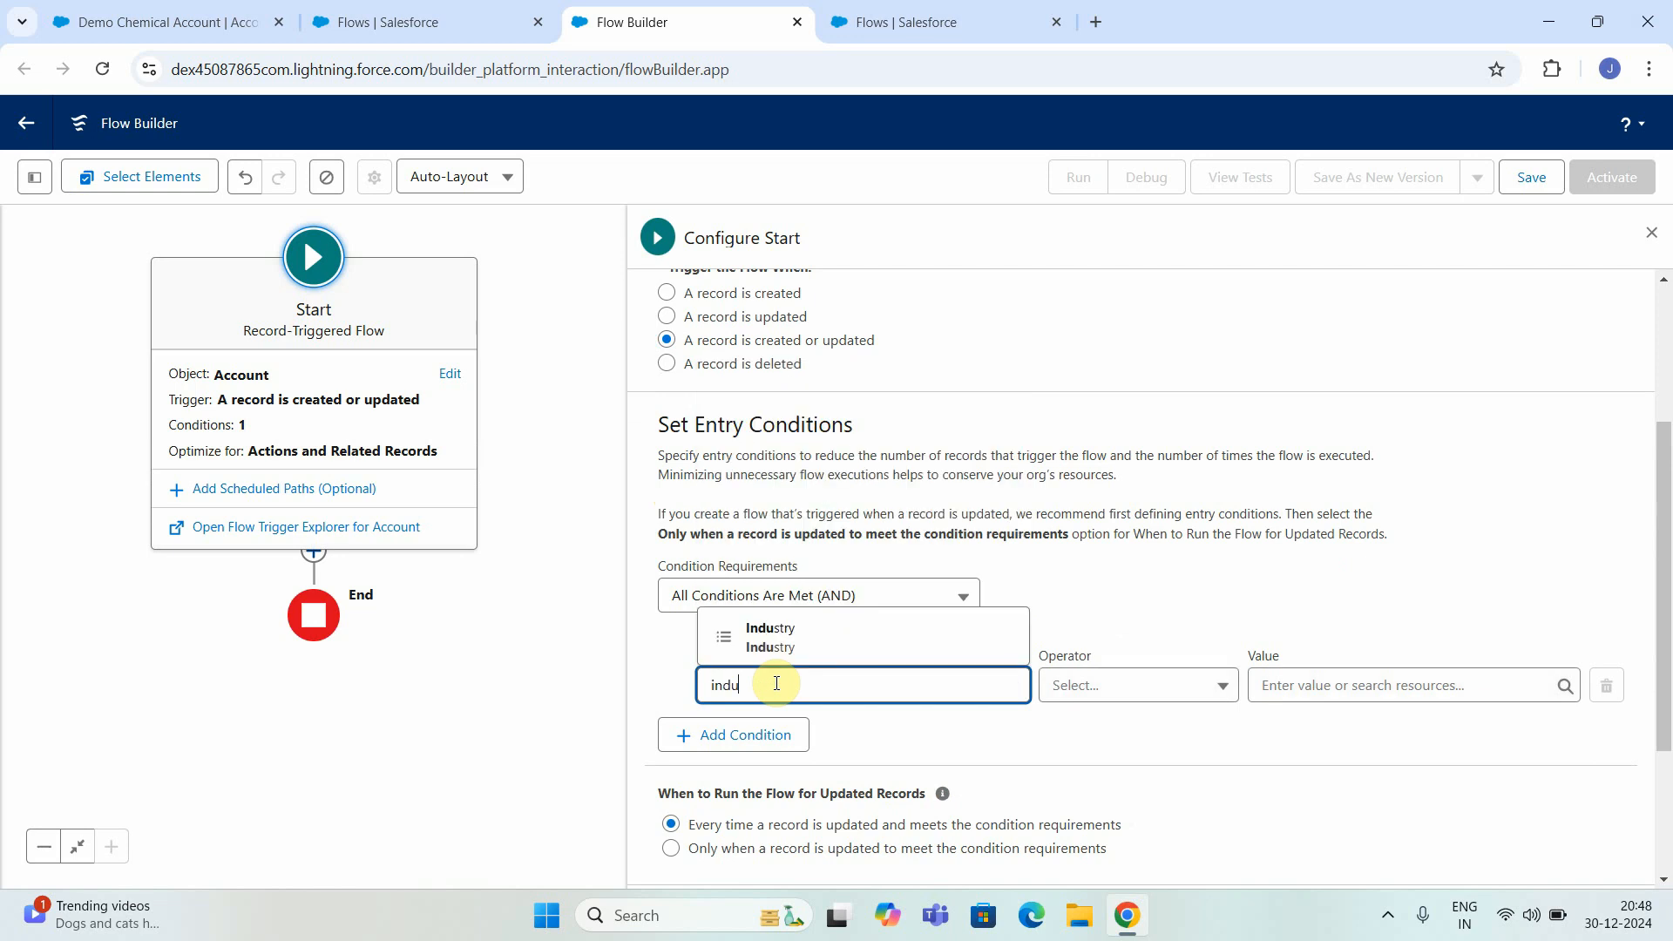
pyautogui.click(771, 637)
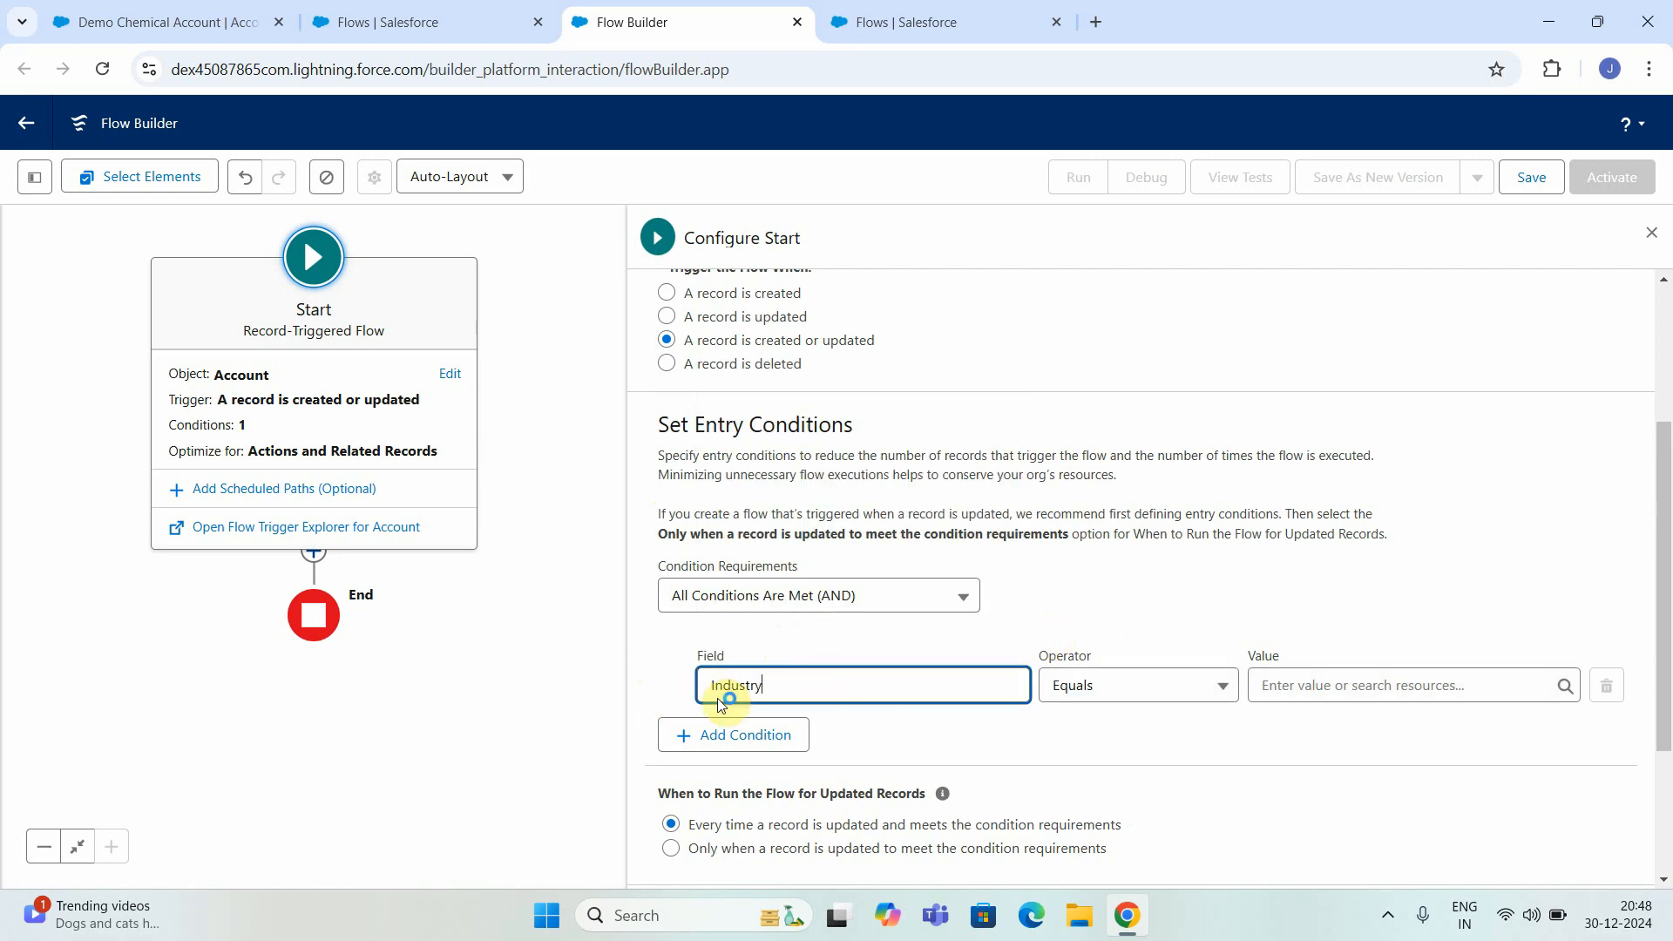
pyautogui.click(1318, 685)
pyautogui.write('c')
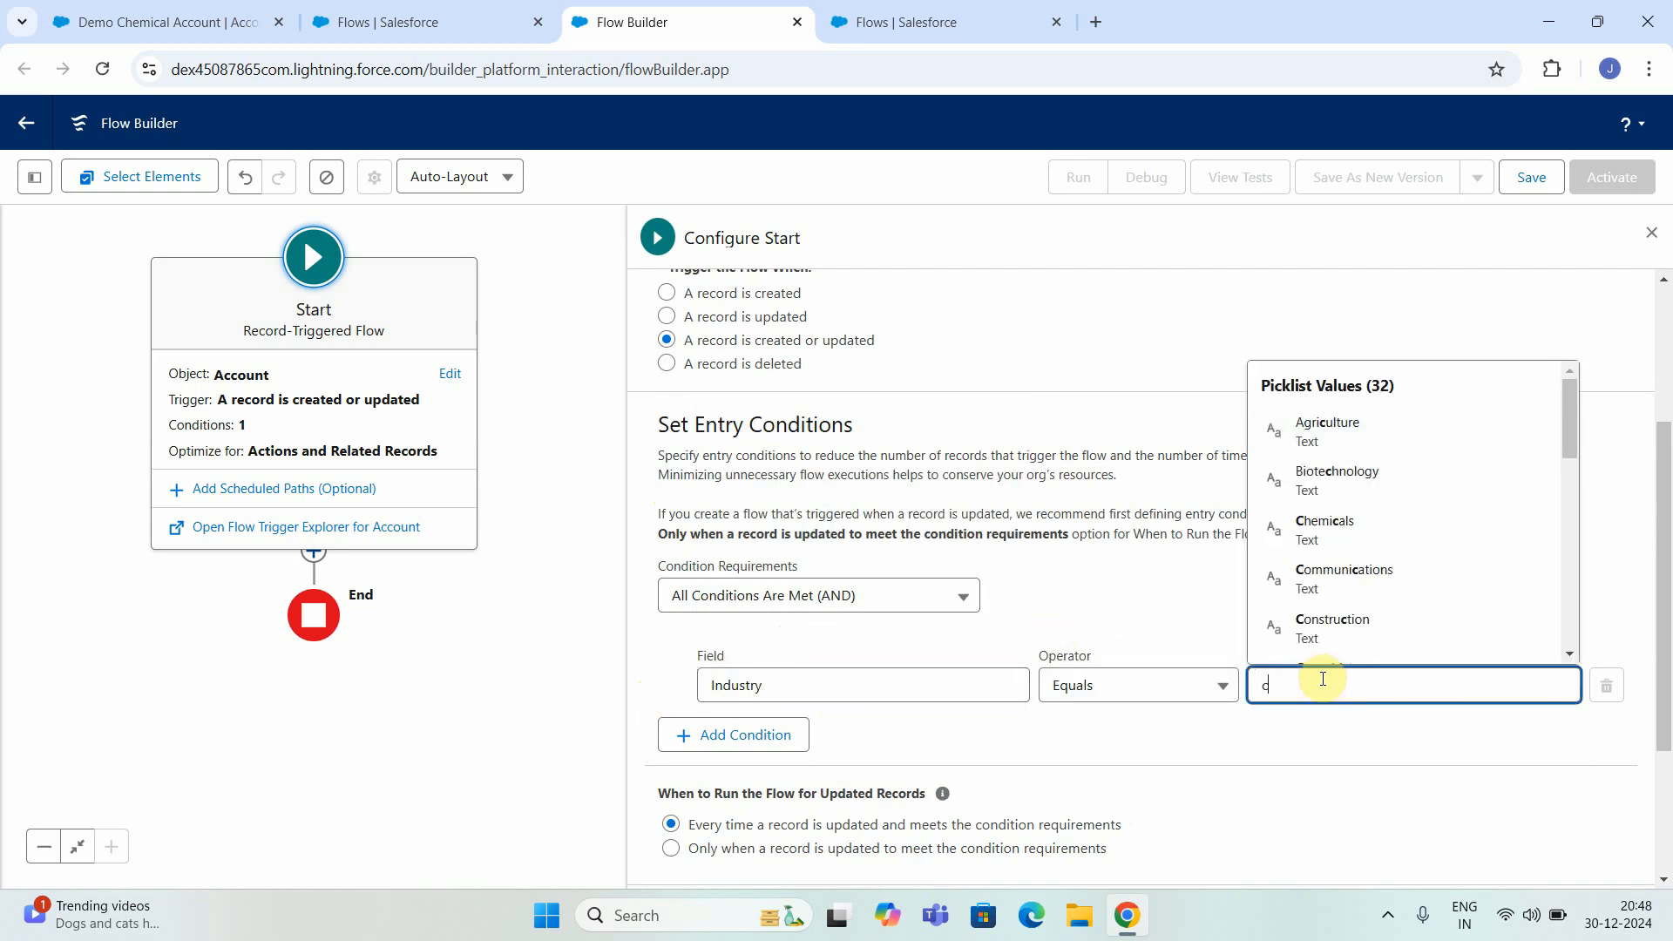
pyautogui.click(1336, 533)
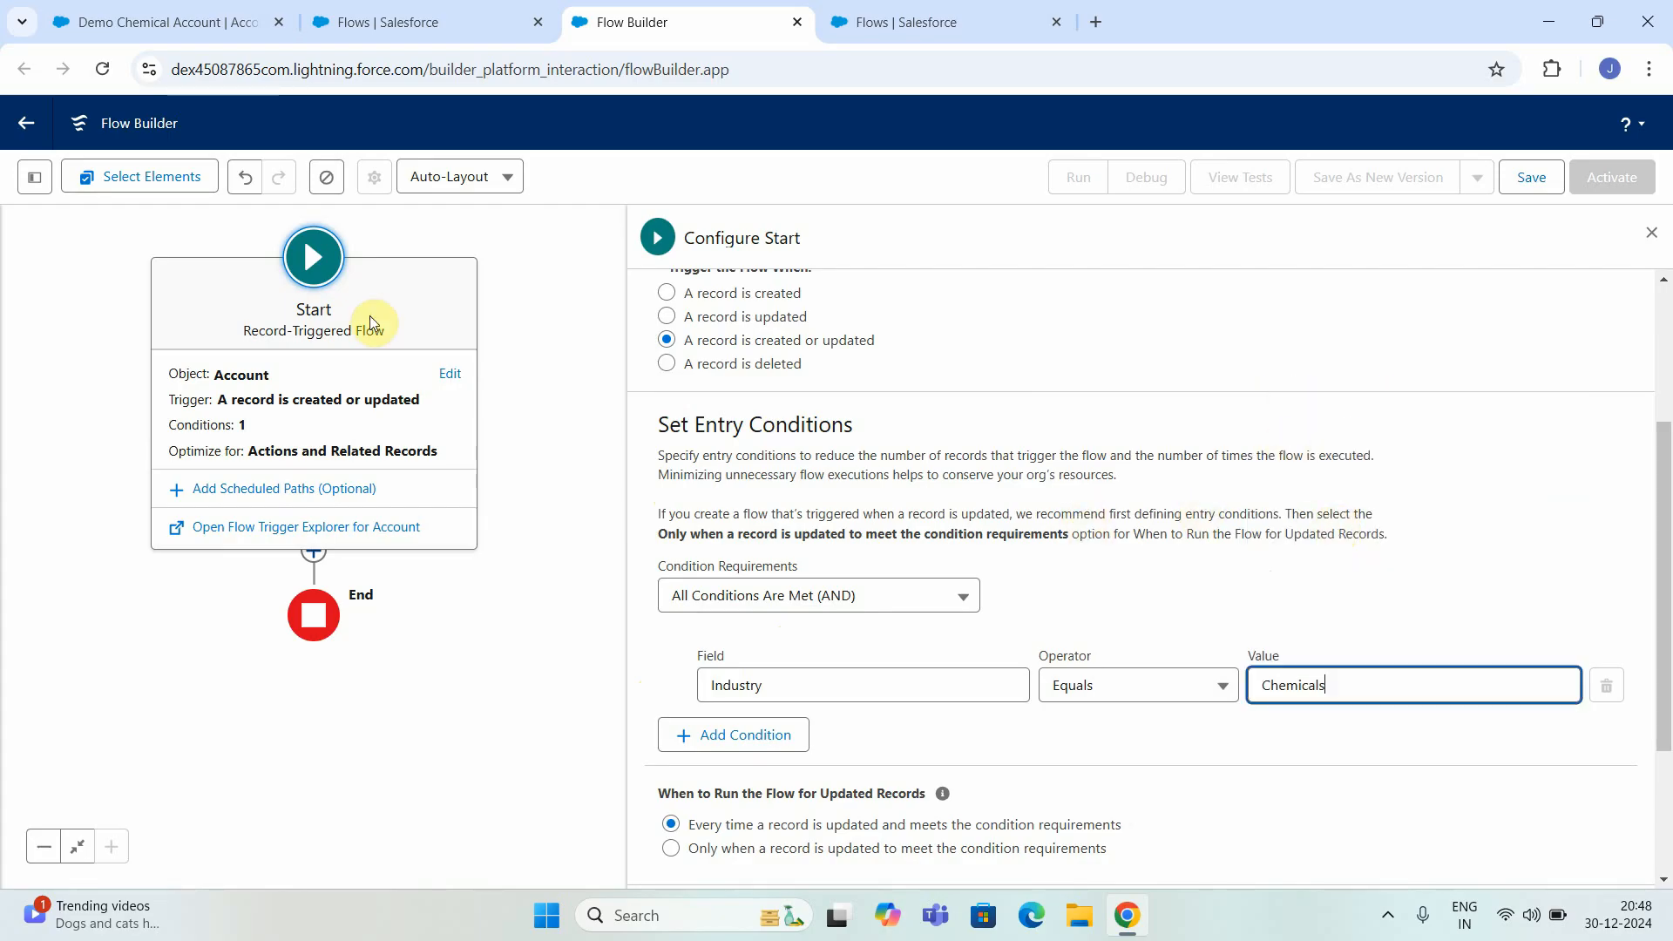
# Run the flow only when a record is updated to meet the condition requirements, and optimize it for Fast Field Updates.
pyautogui.scroll(-3, 802, 418)
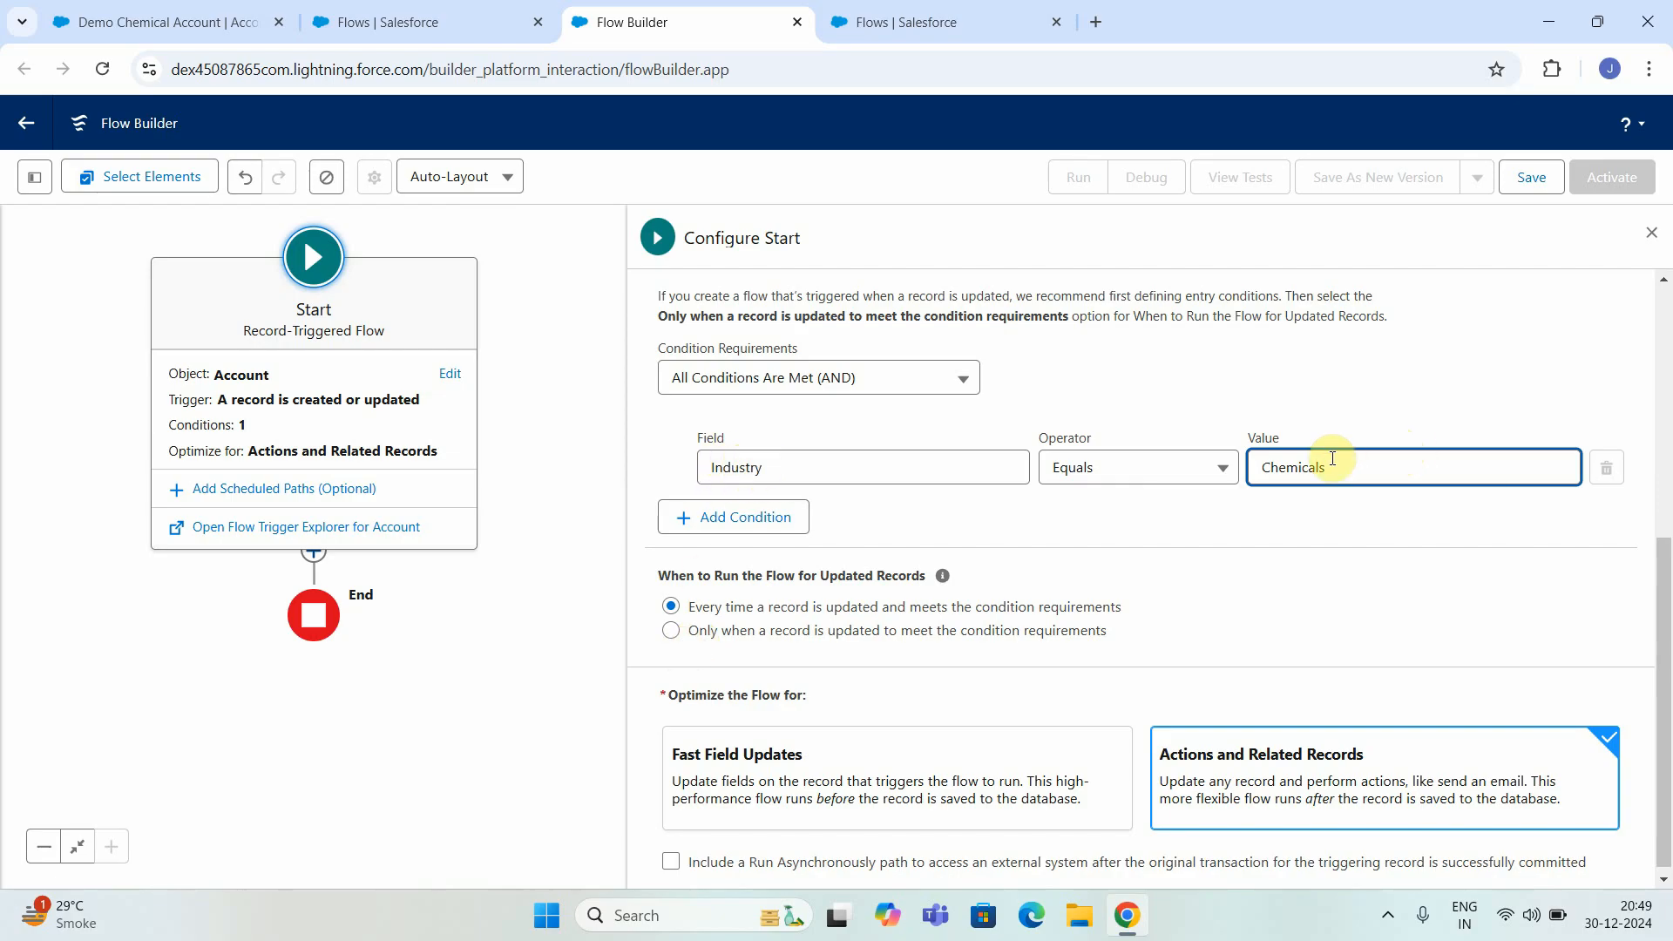
pyautogui.click(669, 630)
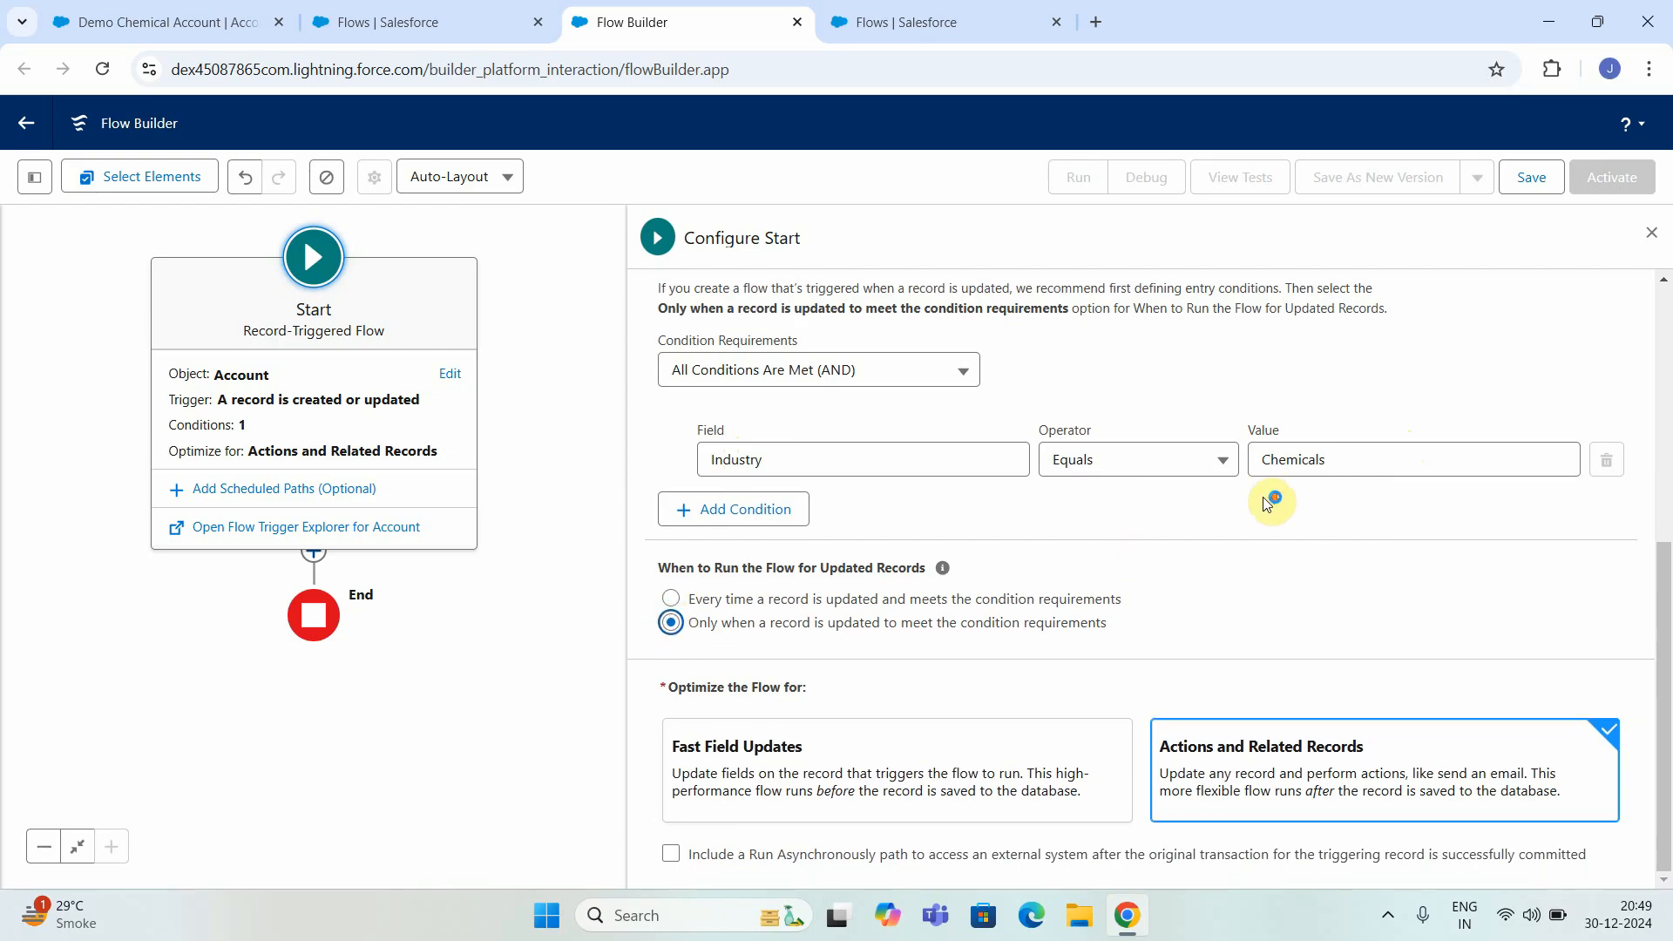
pyautogui.click(810, 806)
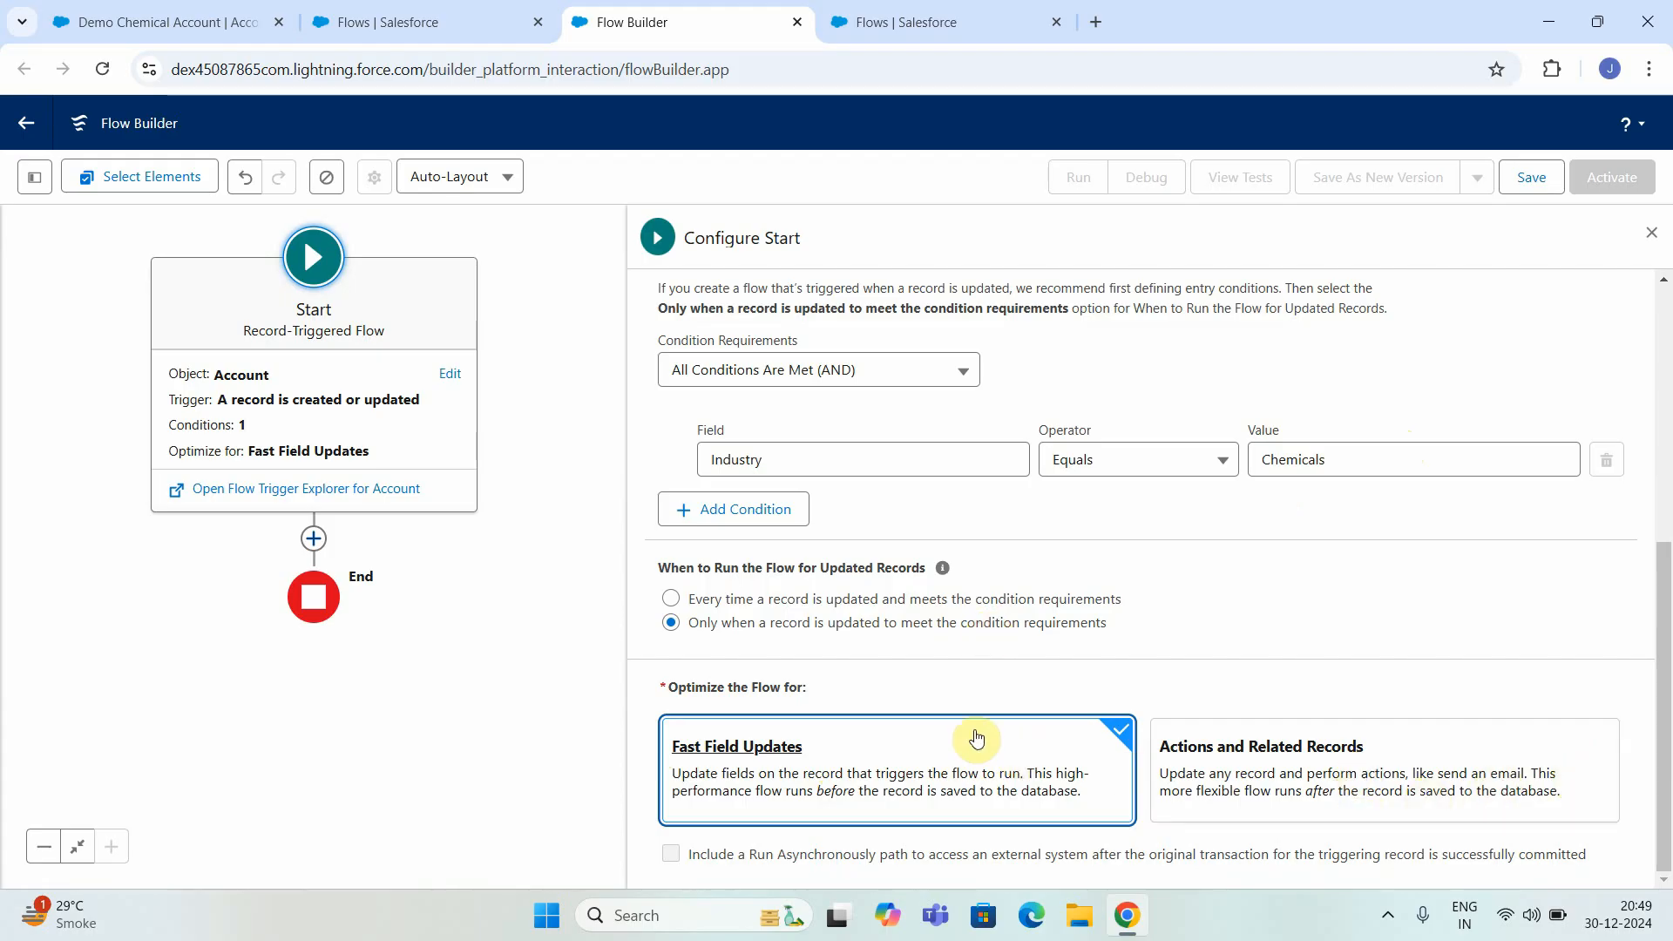
# Save the flow with the label "Update account Industry Flow" and the API name Update_account_Industry_Flow.
pyautogui.click(1531, 177)
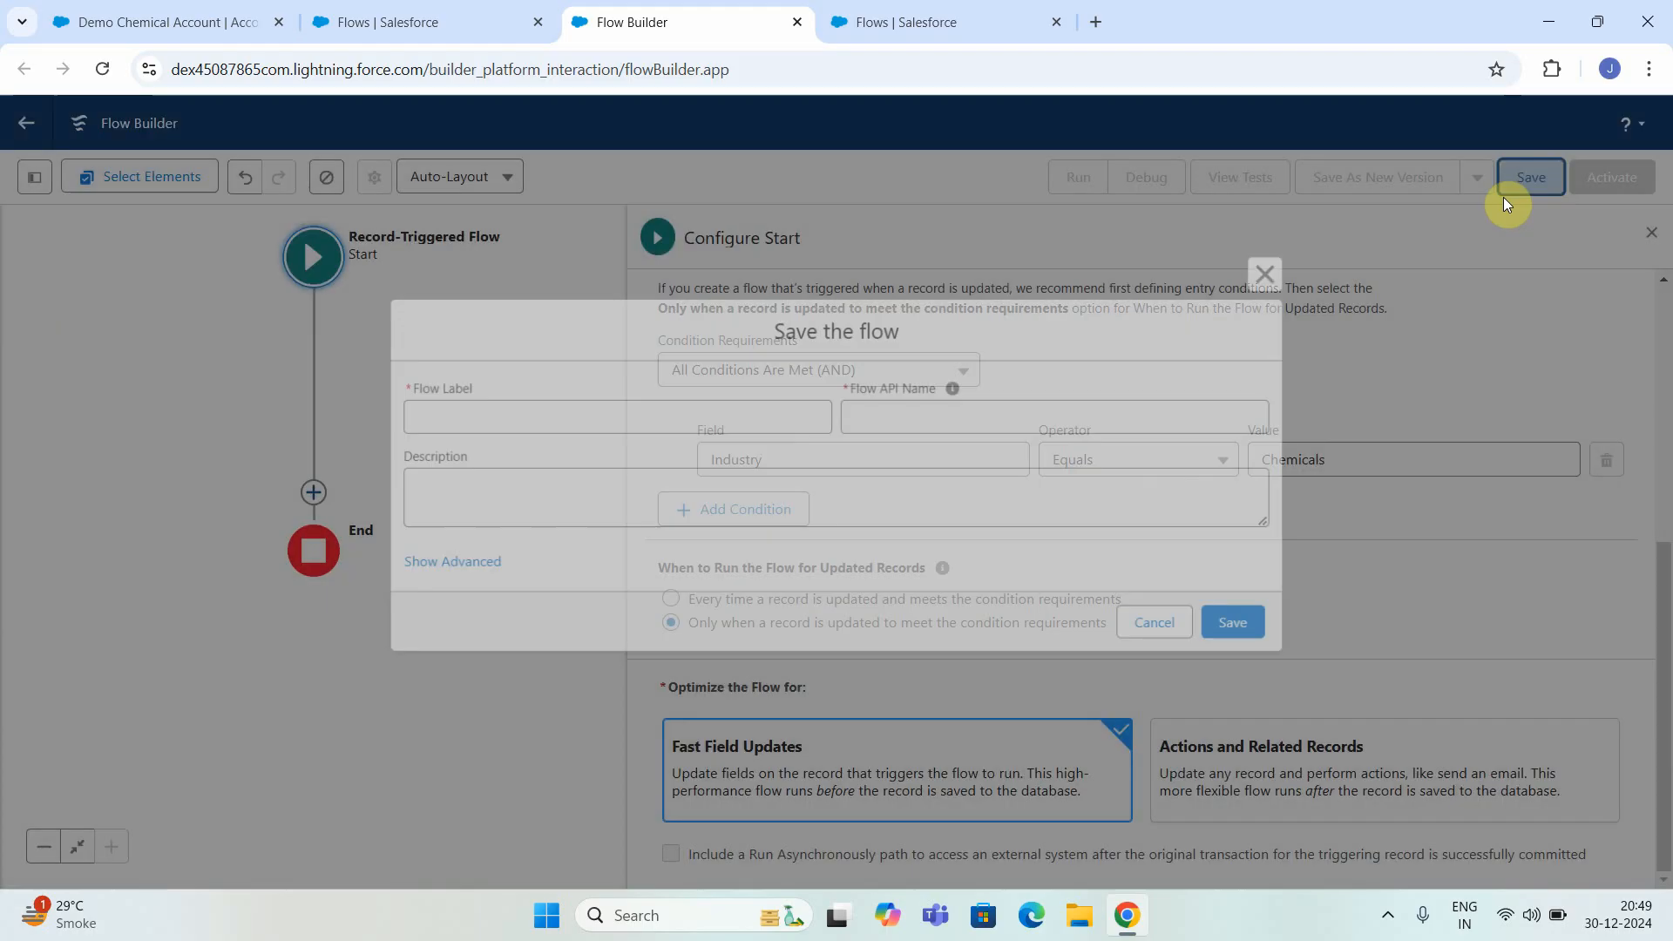
pyautogui.click(627, 401)
pyautogui.write('U')
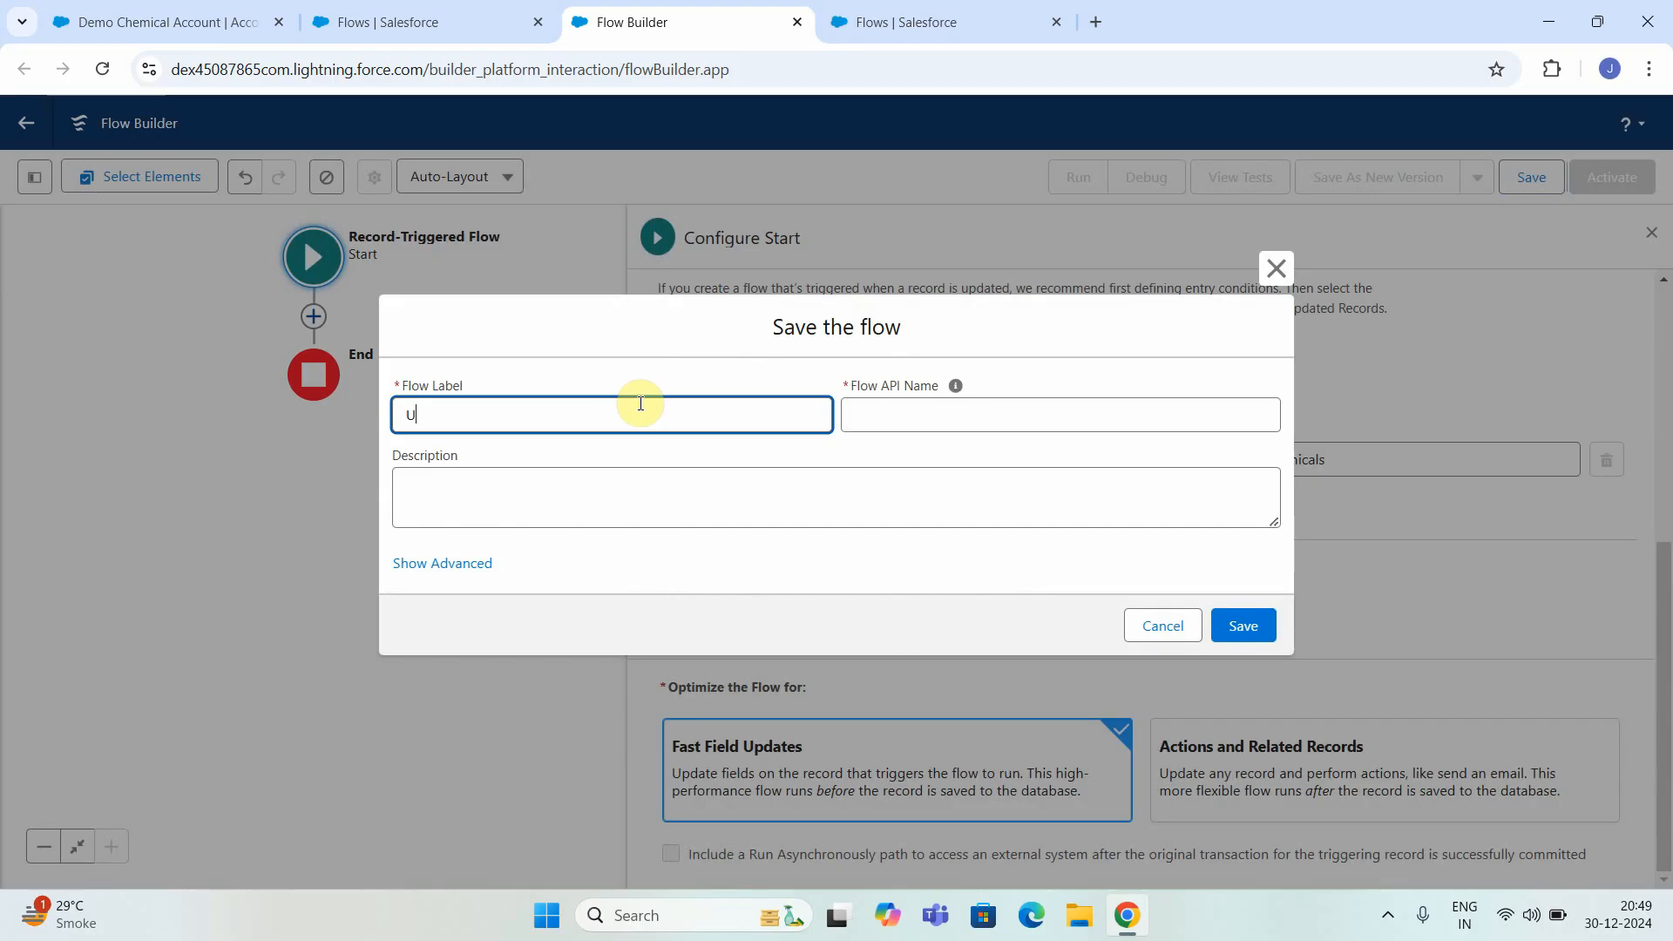
pyautogui.write('pdate account Industry Flow')
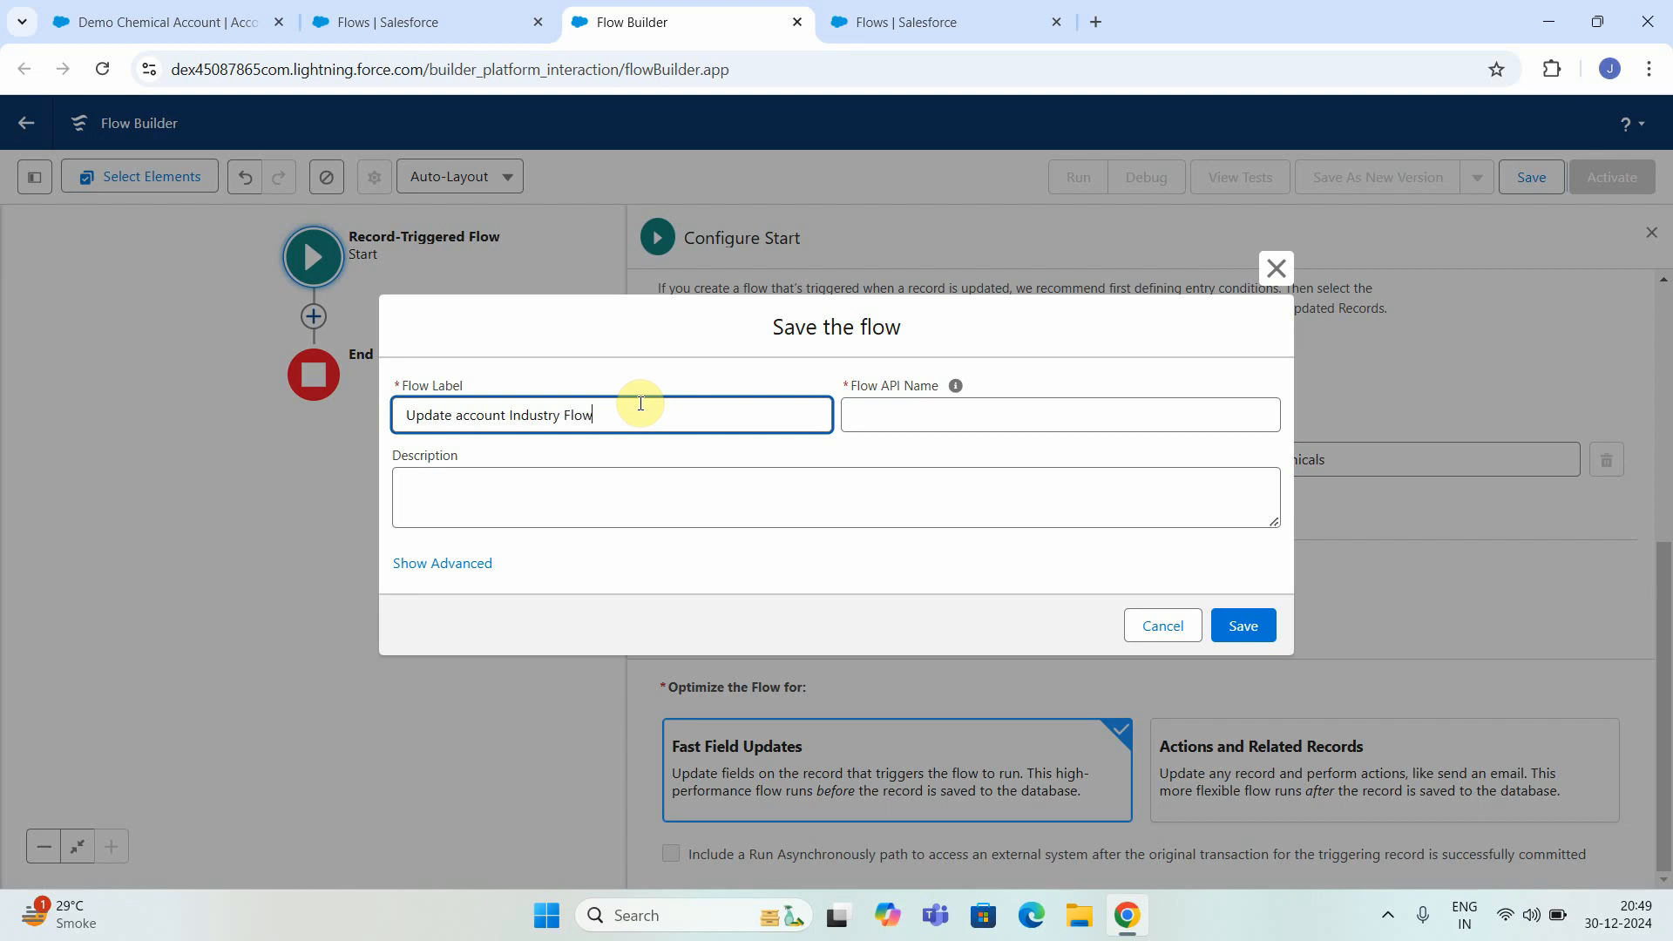
pyautogui.click(734, 578)
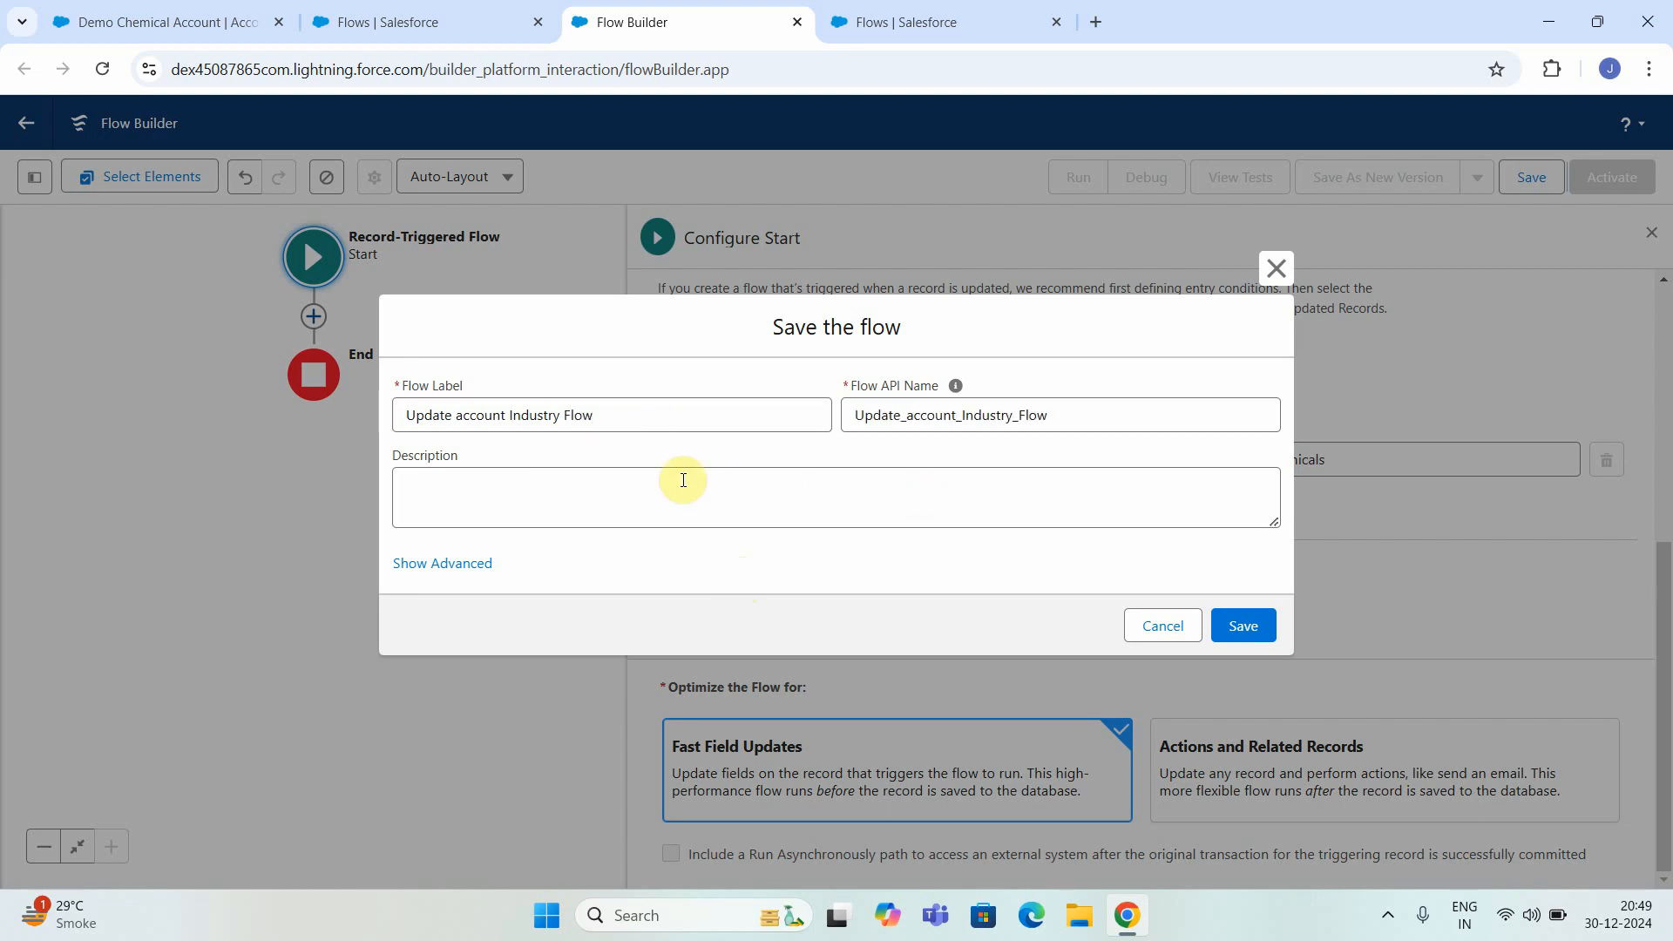
pyautogui.click(1235, 626)
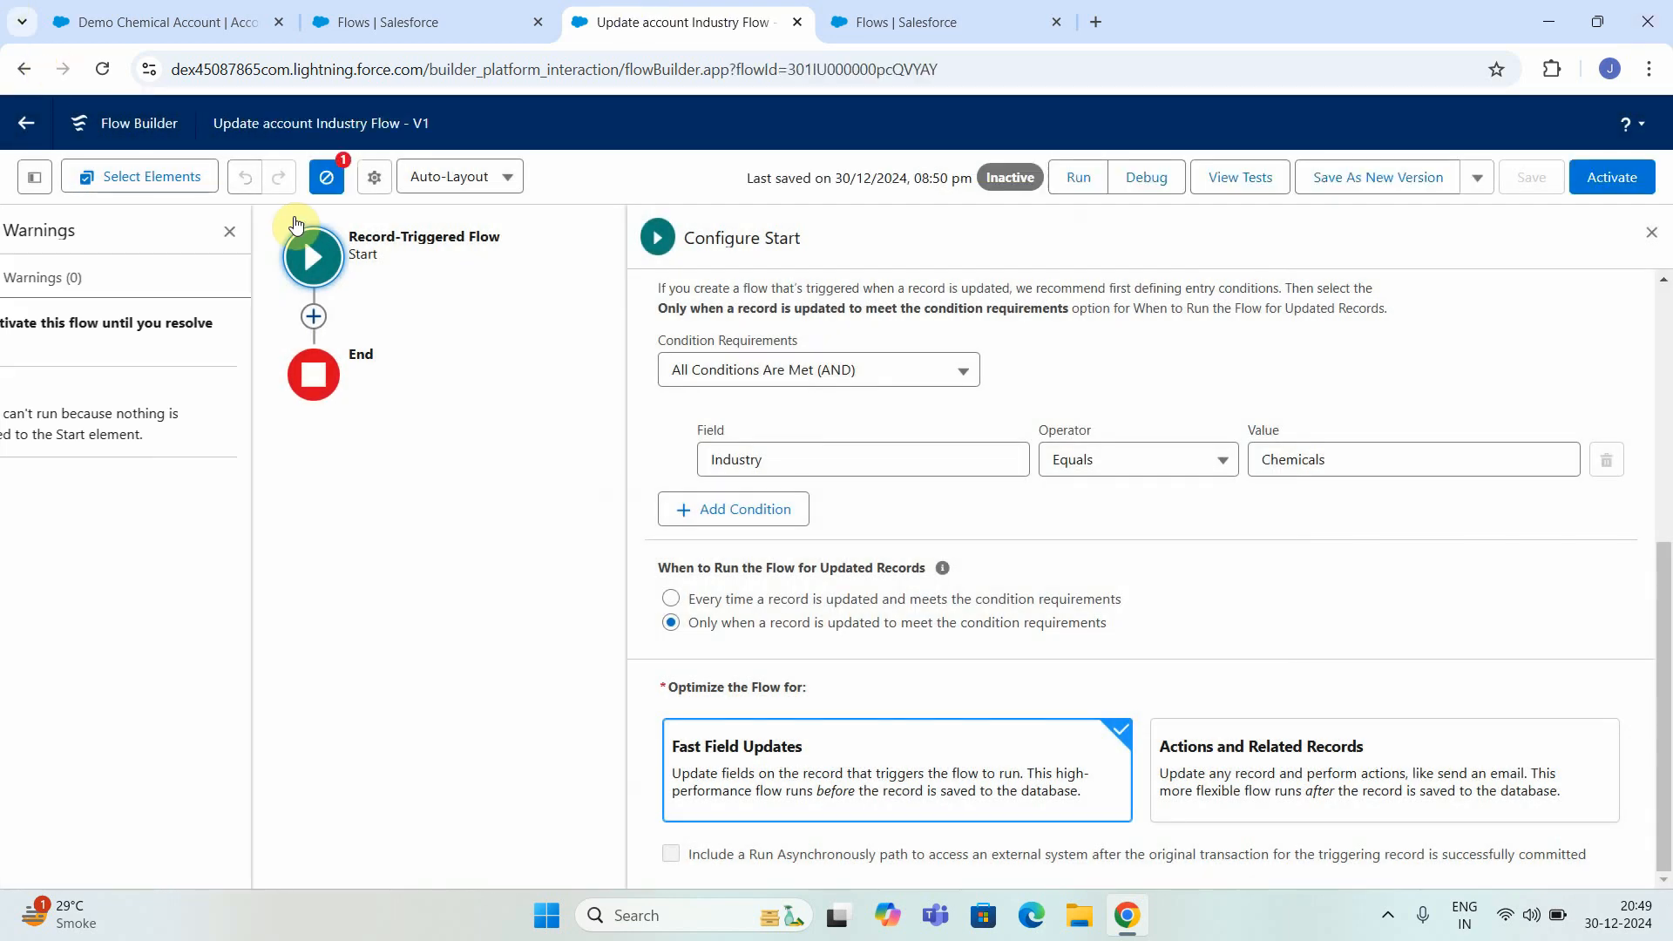
# Add an Update Triggering Record element after Start and label it "Update Triggered Account".
pyautogui.click(328, 237)
pyautogui.click(326, 239)
pyautogui.click(319, 323)
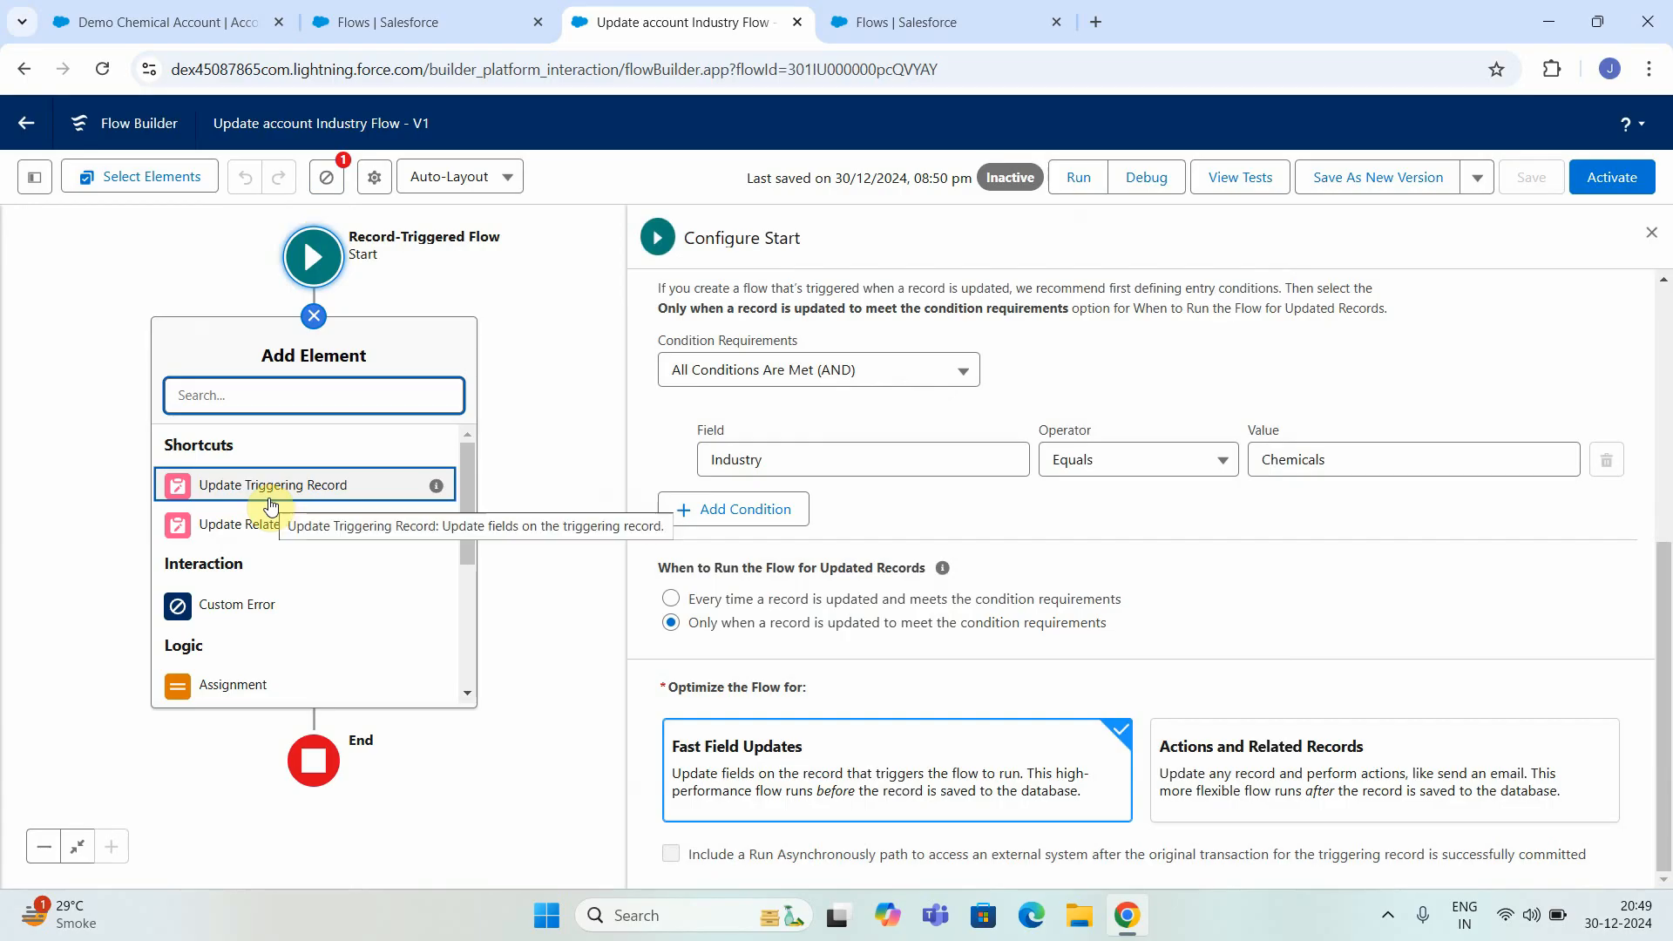
pyautogui.scroll(-3, 279, 602)
pyautogui.scroll(3, 275, 597)
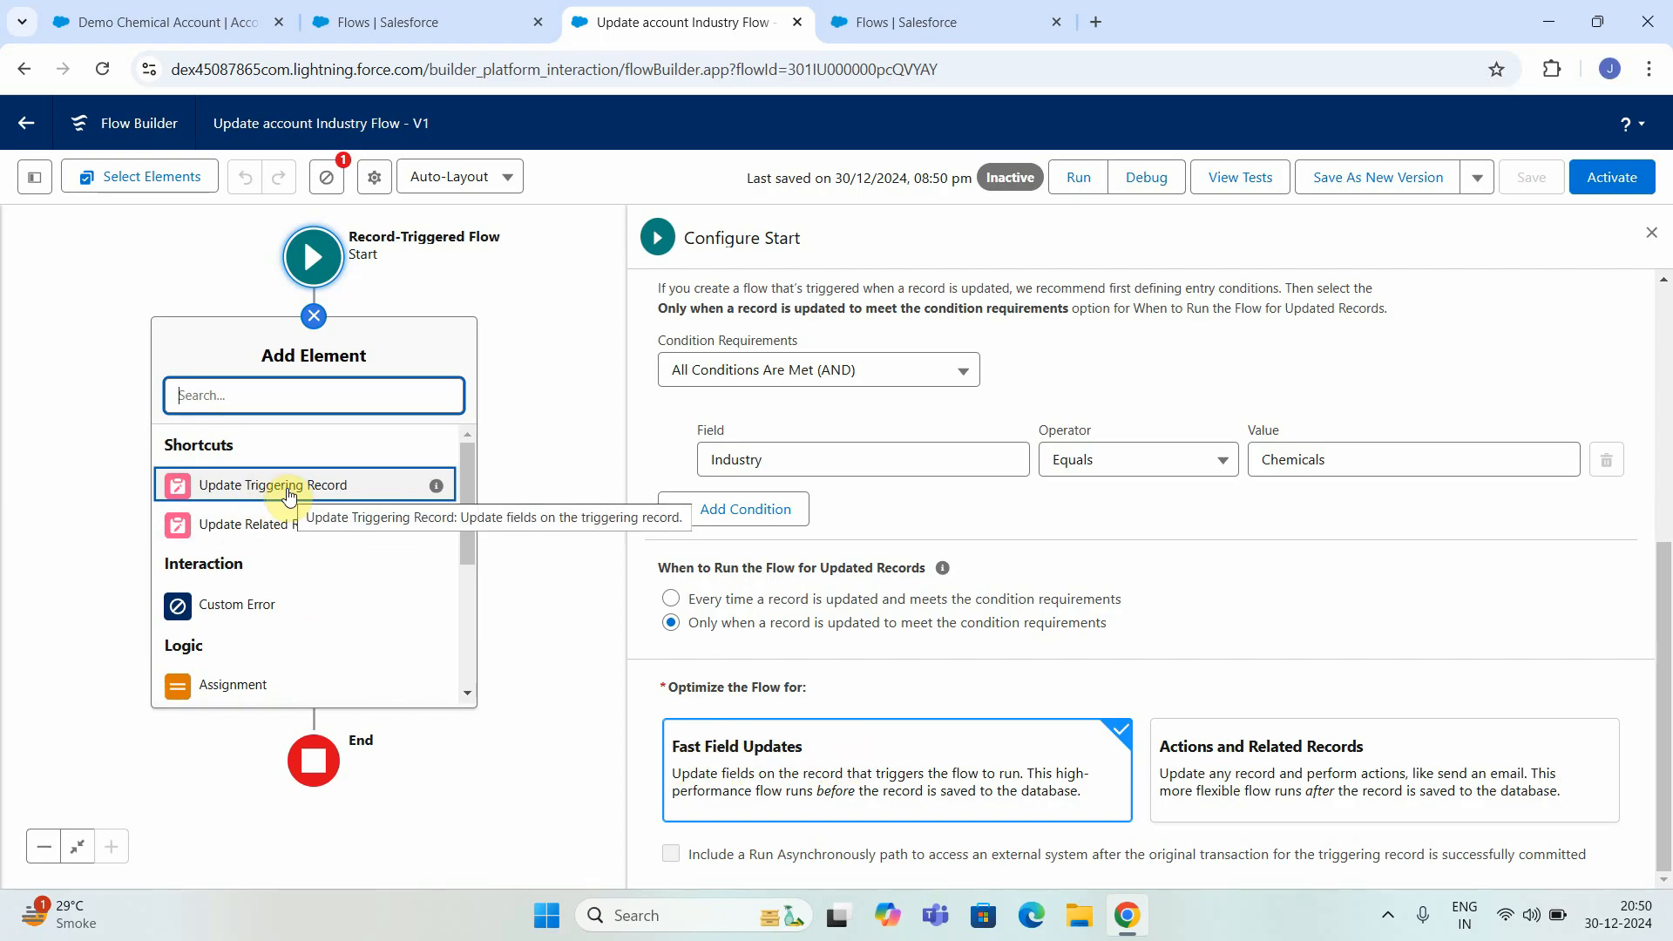
pyautogui.click(290, 494)
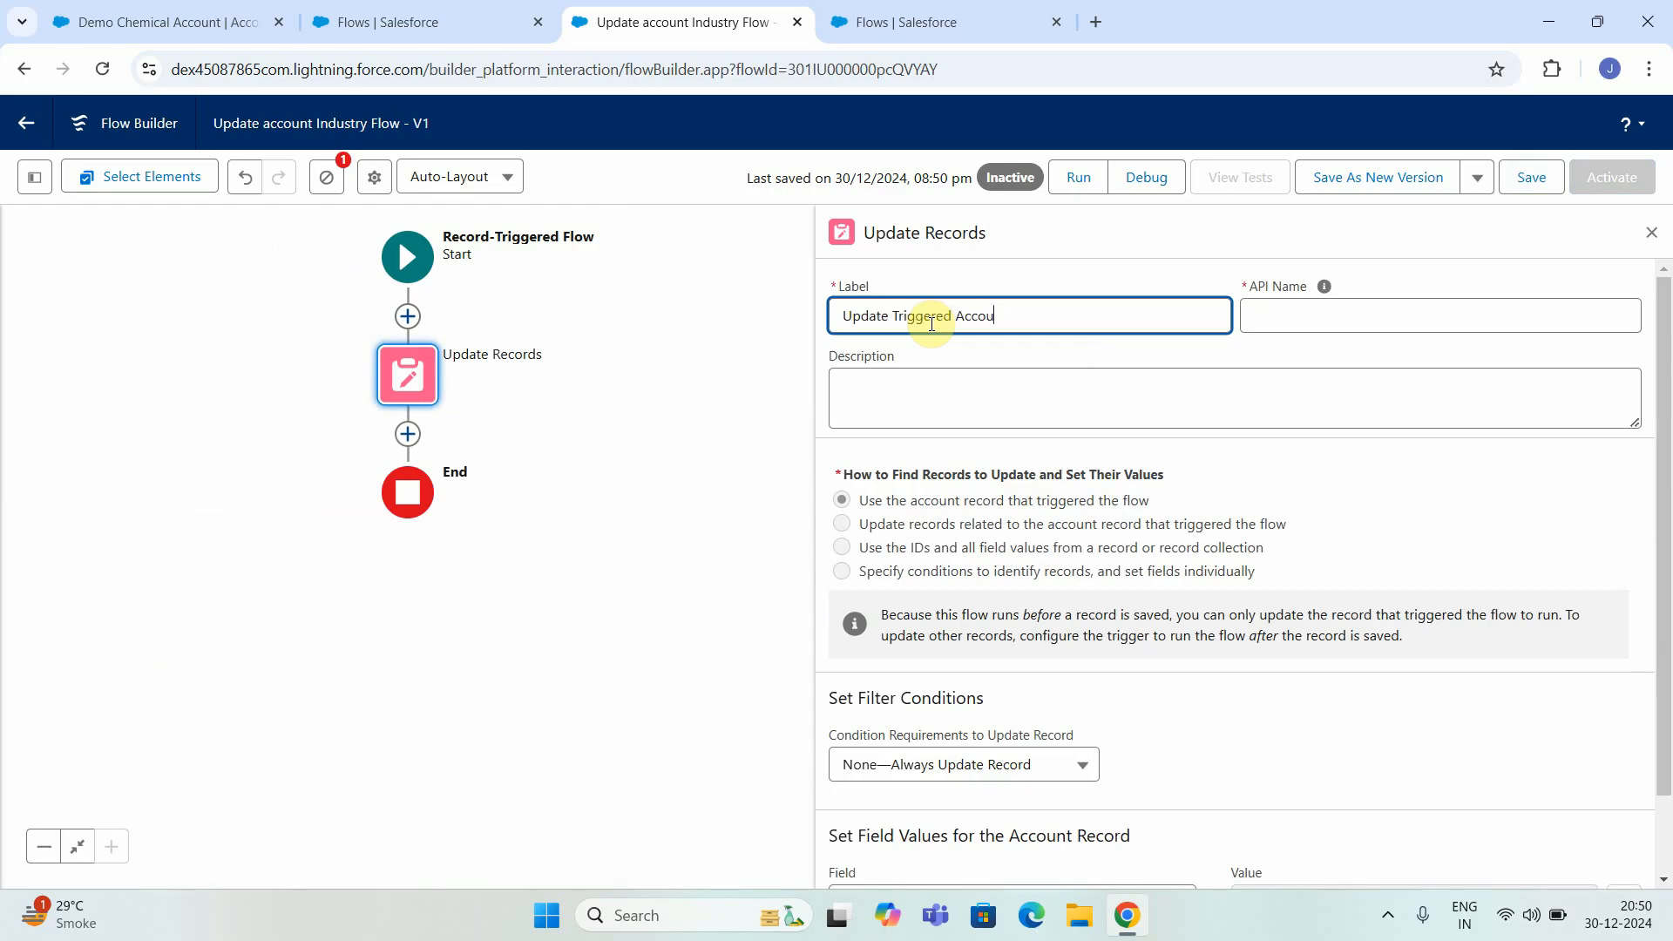
pyautogui.click(1371, 495)
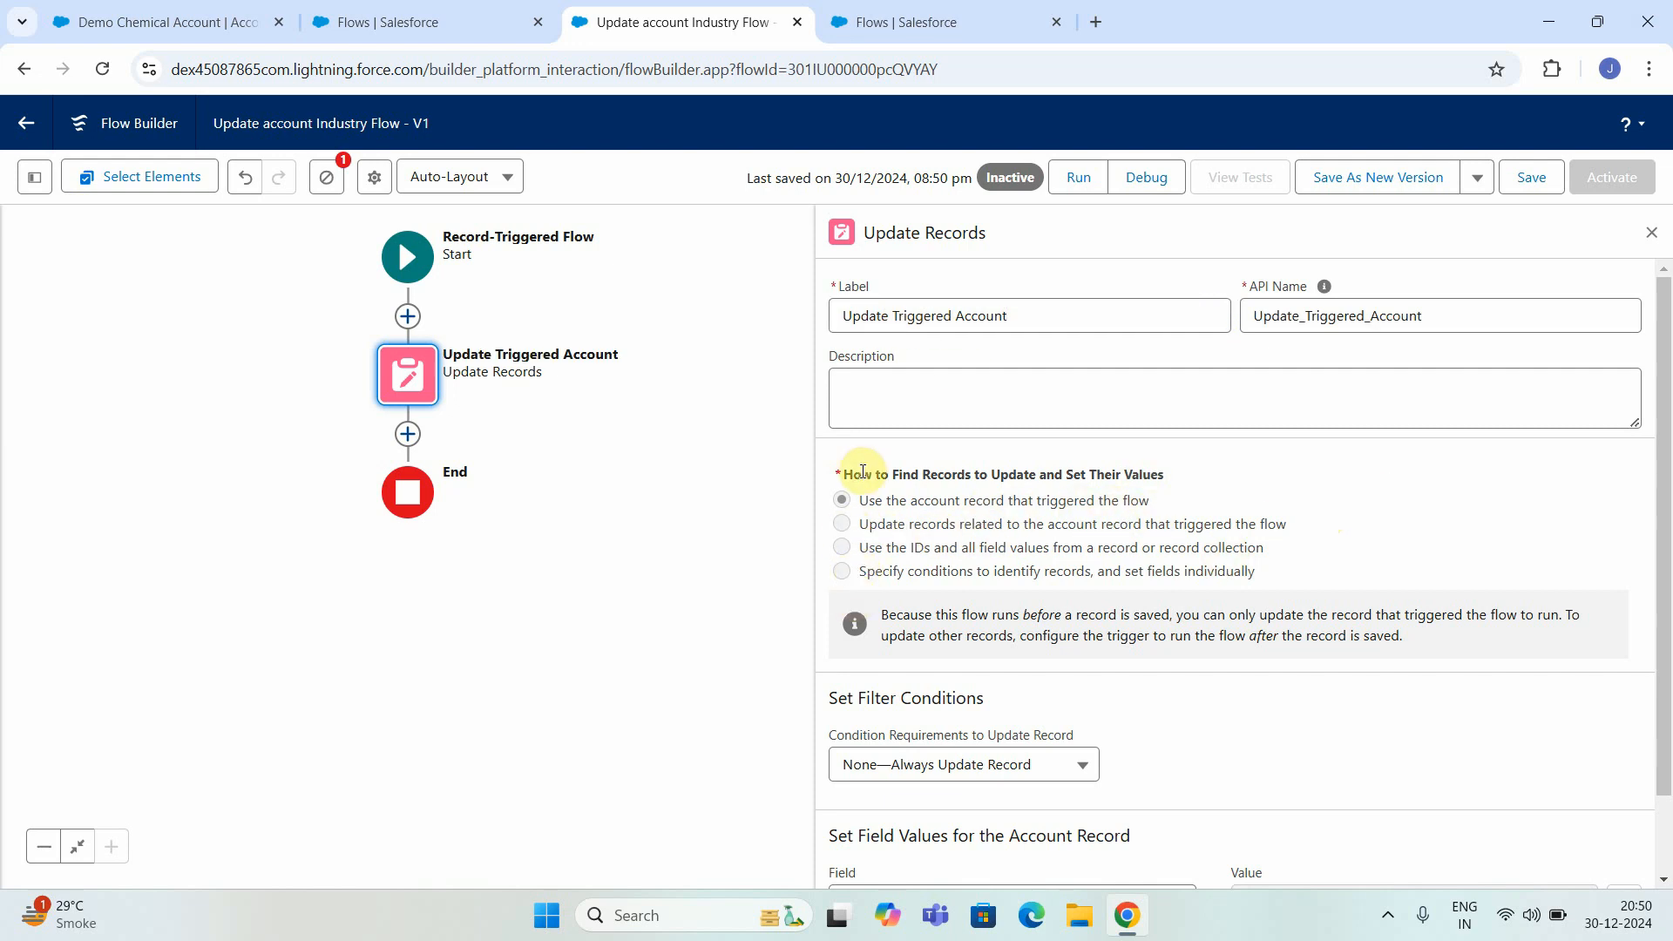
# Set the account record's Industry field to Utilities in the Update Triggered Account element.
pyautogui.scroll(-1, 1076, 523)
pyautogui.click(908, 809)
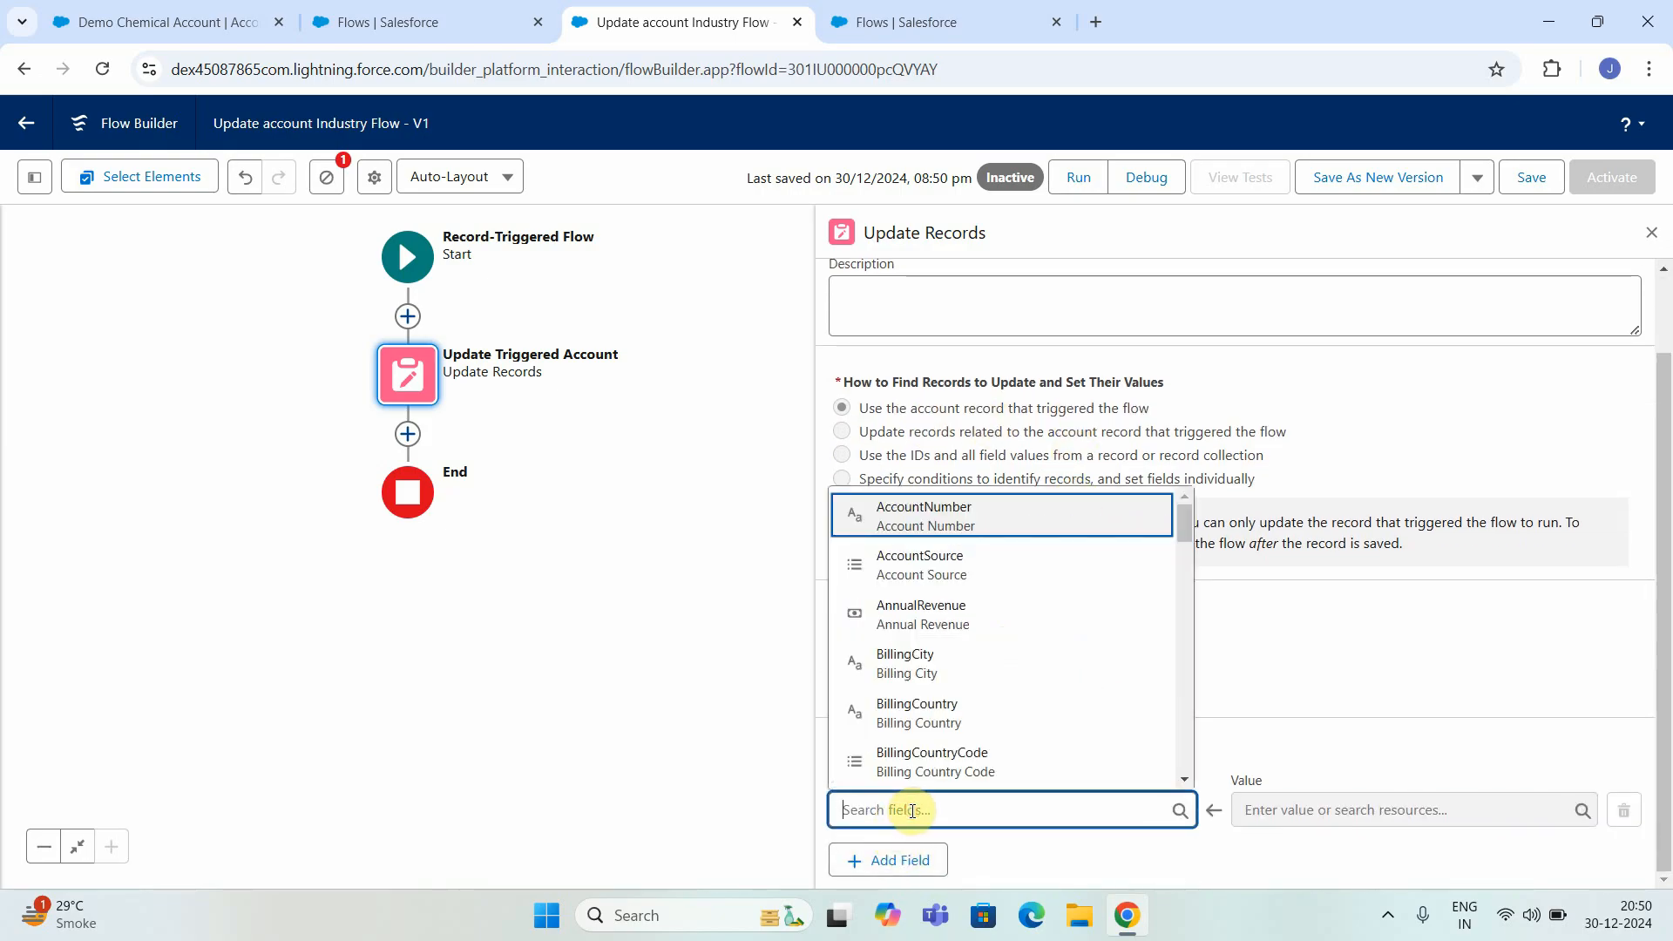
pyautogui.write('ind')
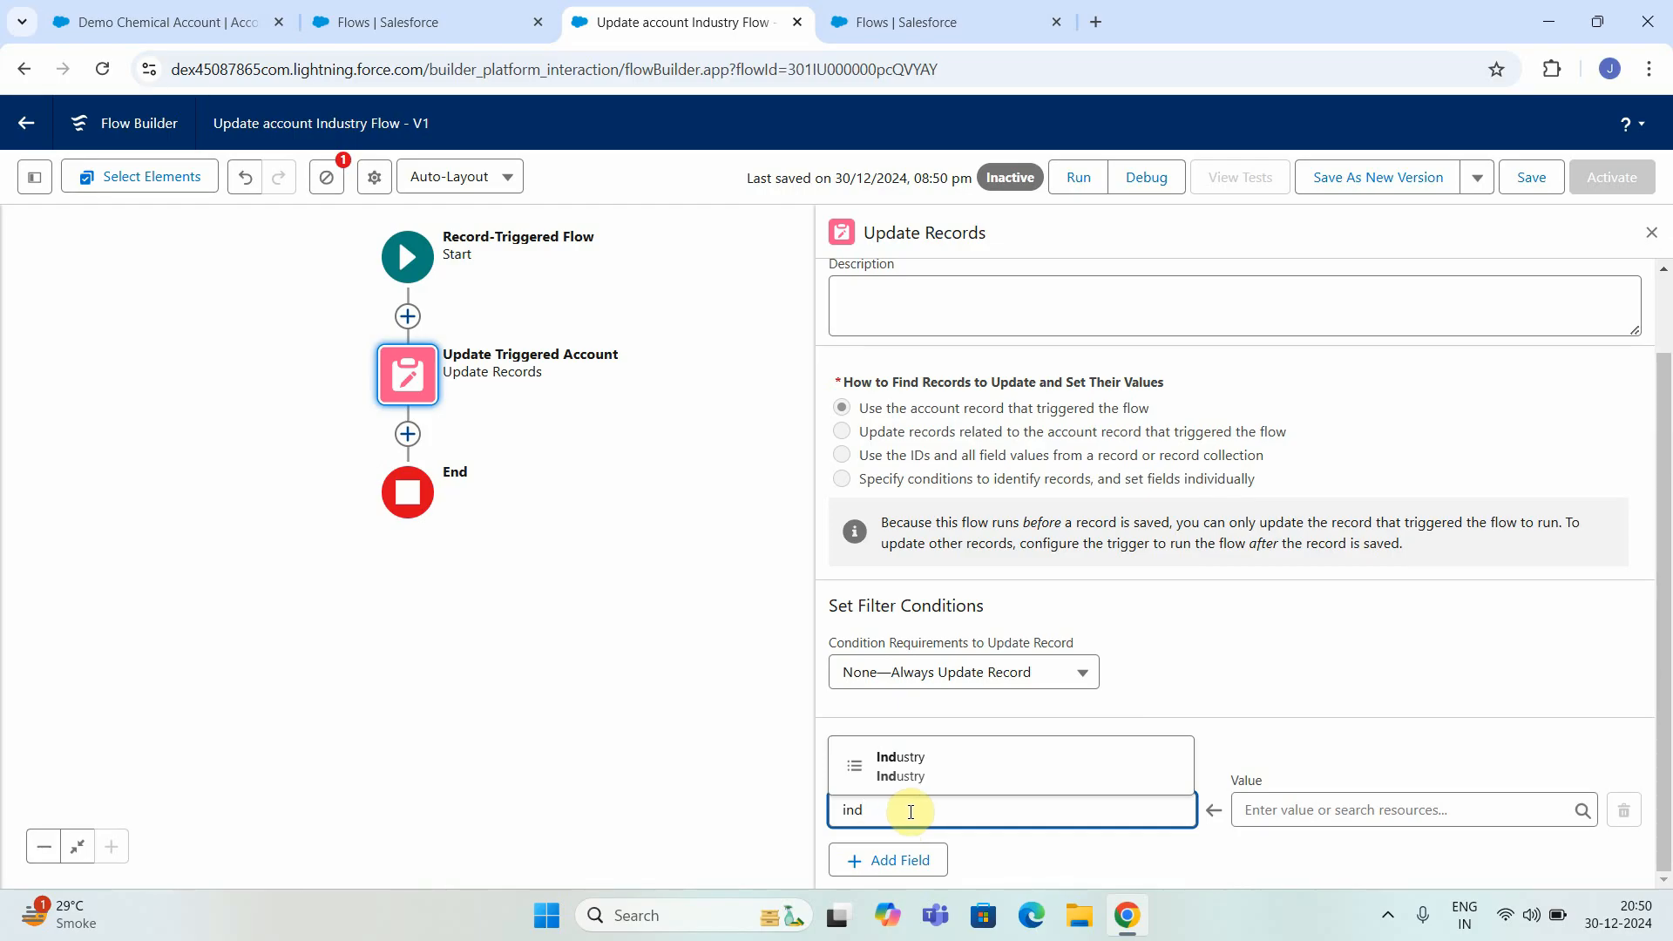
pyautogui.click(899, 757)
pyautogui.click(1371, 809)
pyautogui.scroll(-4, 1311, 649)
pyautogui.scroll(-10, 1310, 649)
pyautogui.scroll(2, 1310, 668)
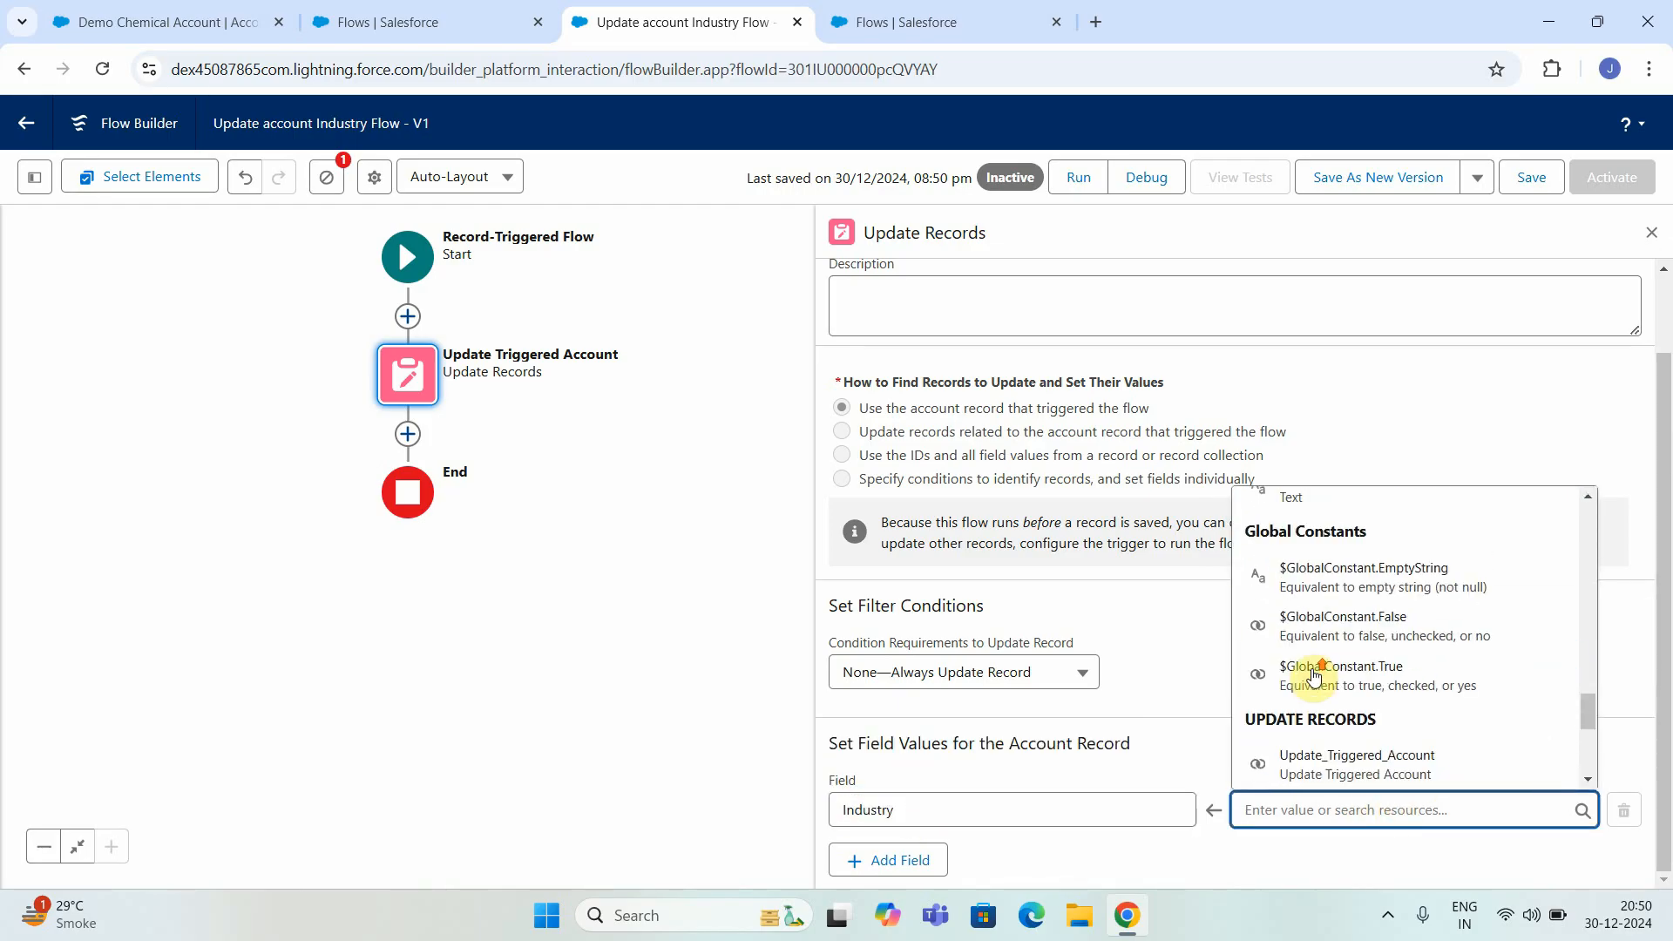
pyautogui.scroll(2, 1315, 676)
pyautogui.click(1315, 698)
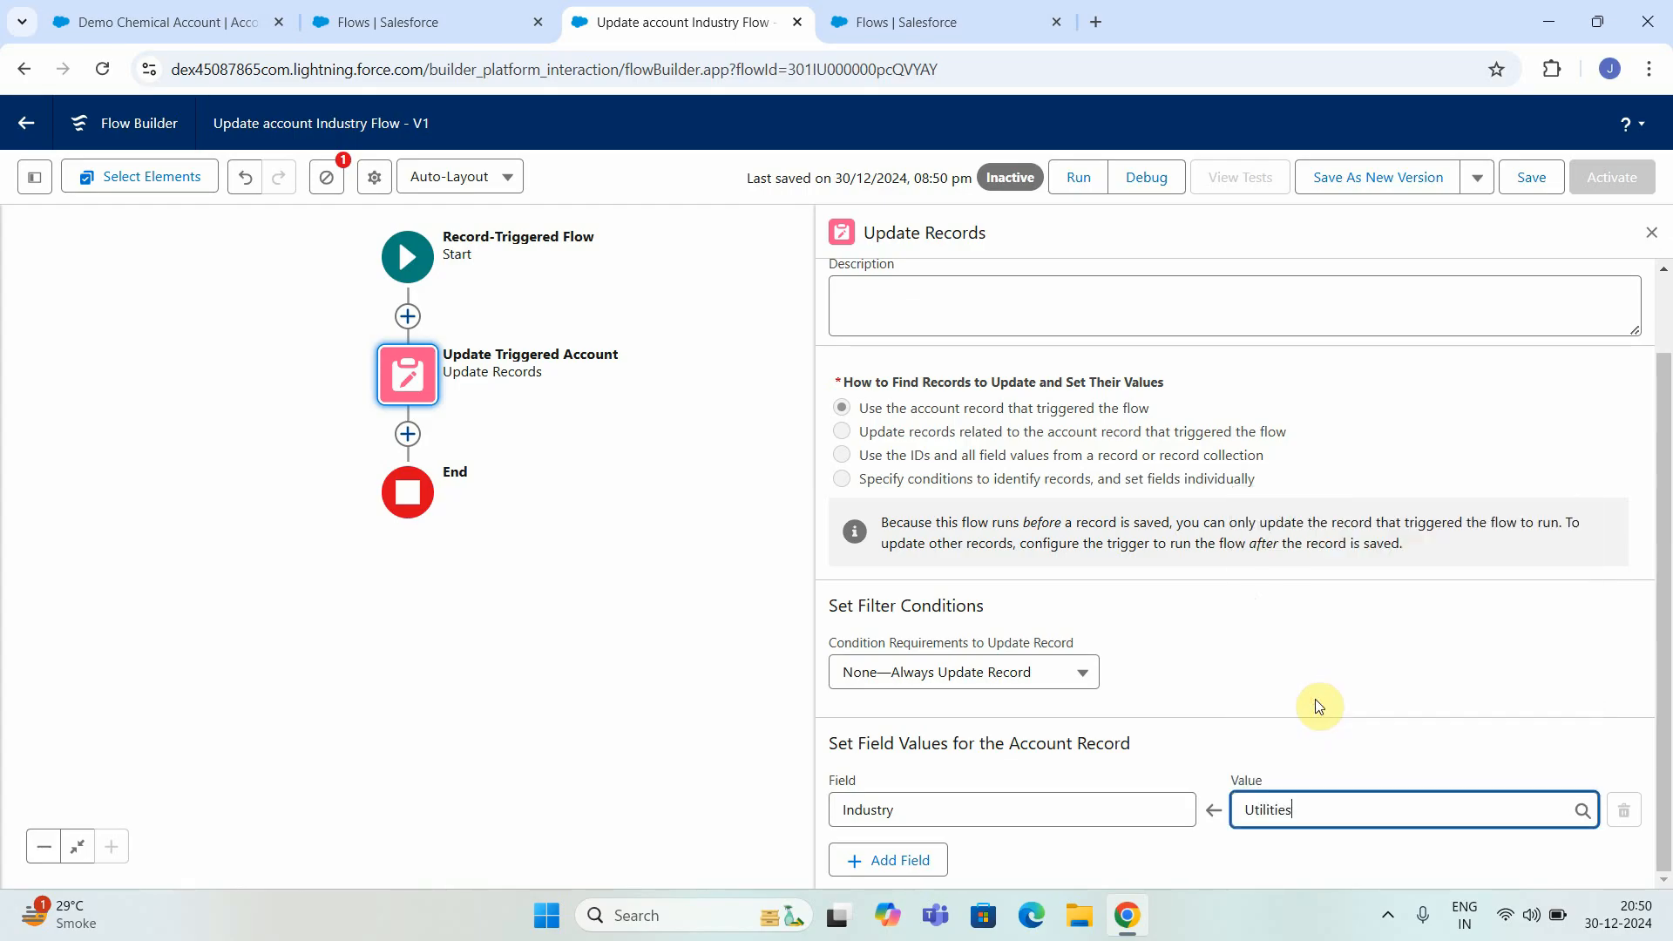
# Save the flow with its update element and activate it.
pyautogui.click(1538, 179)
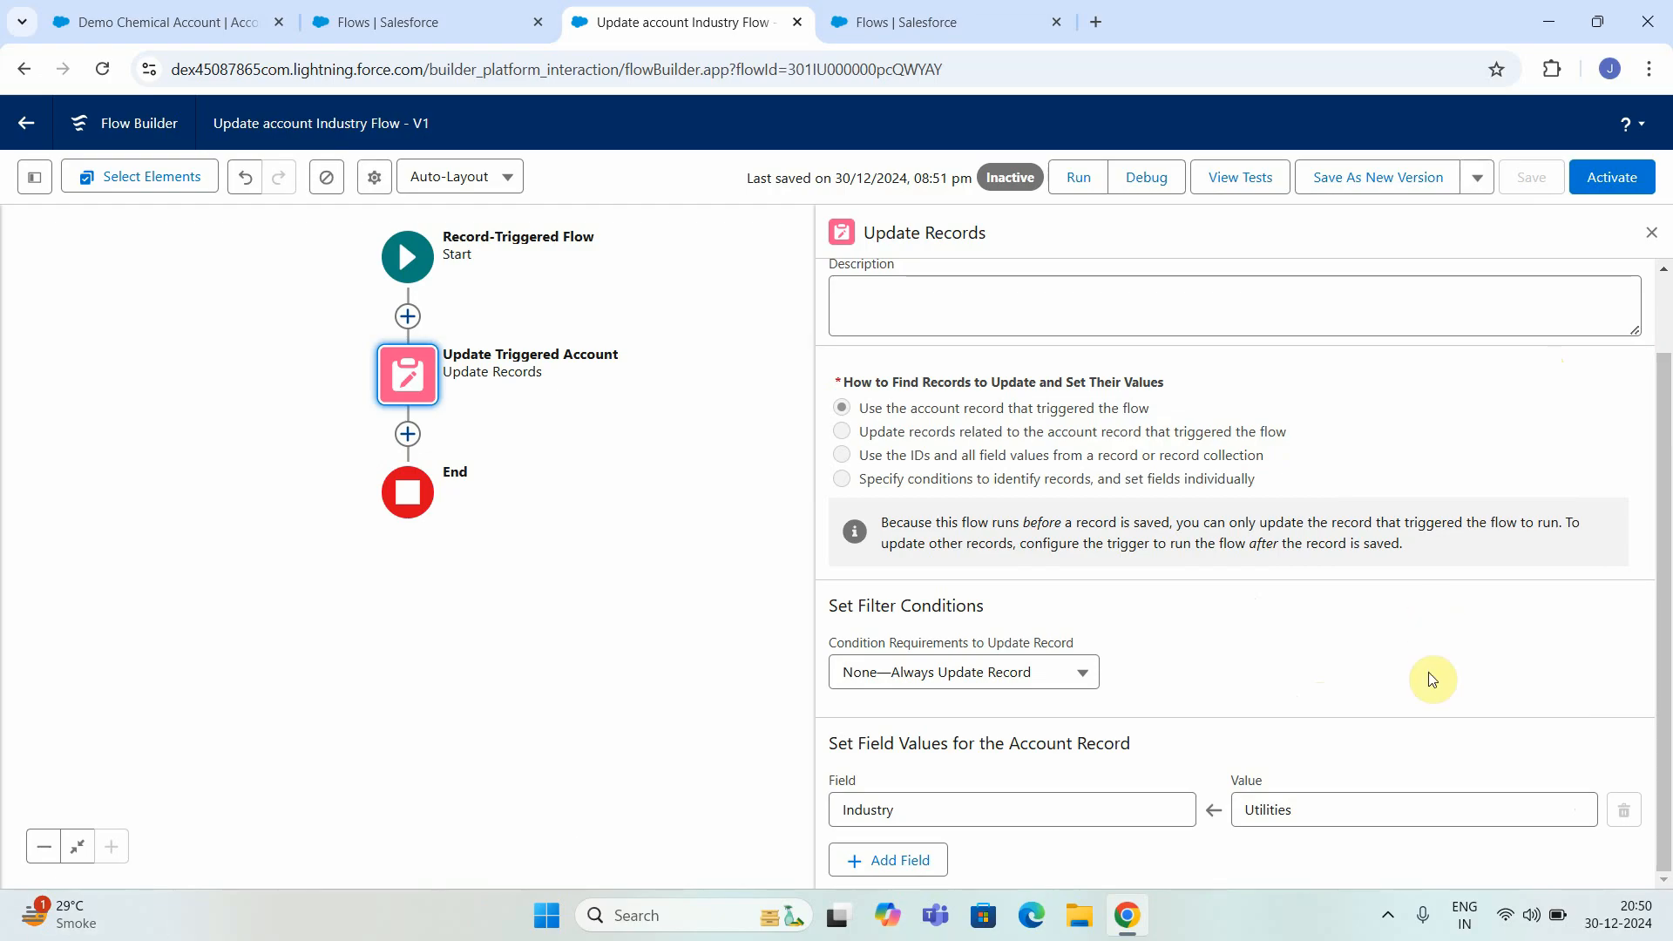
pyautogui.click(1610, 177)
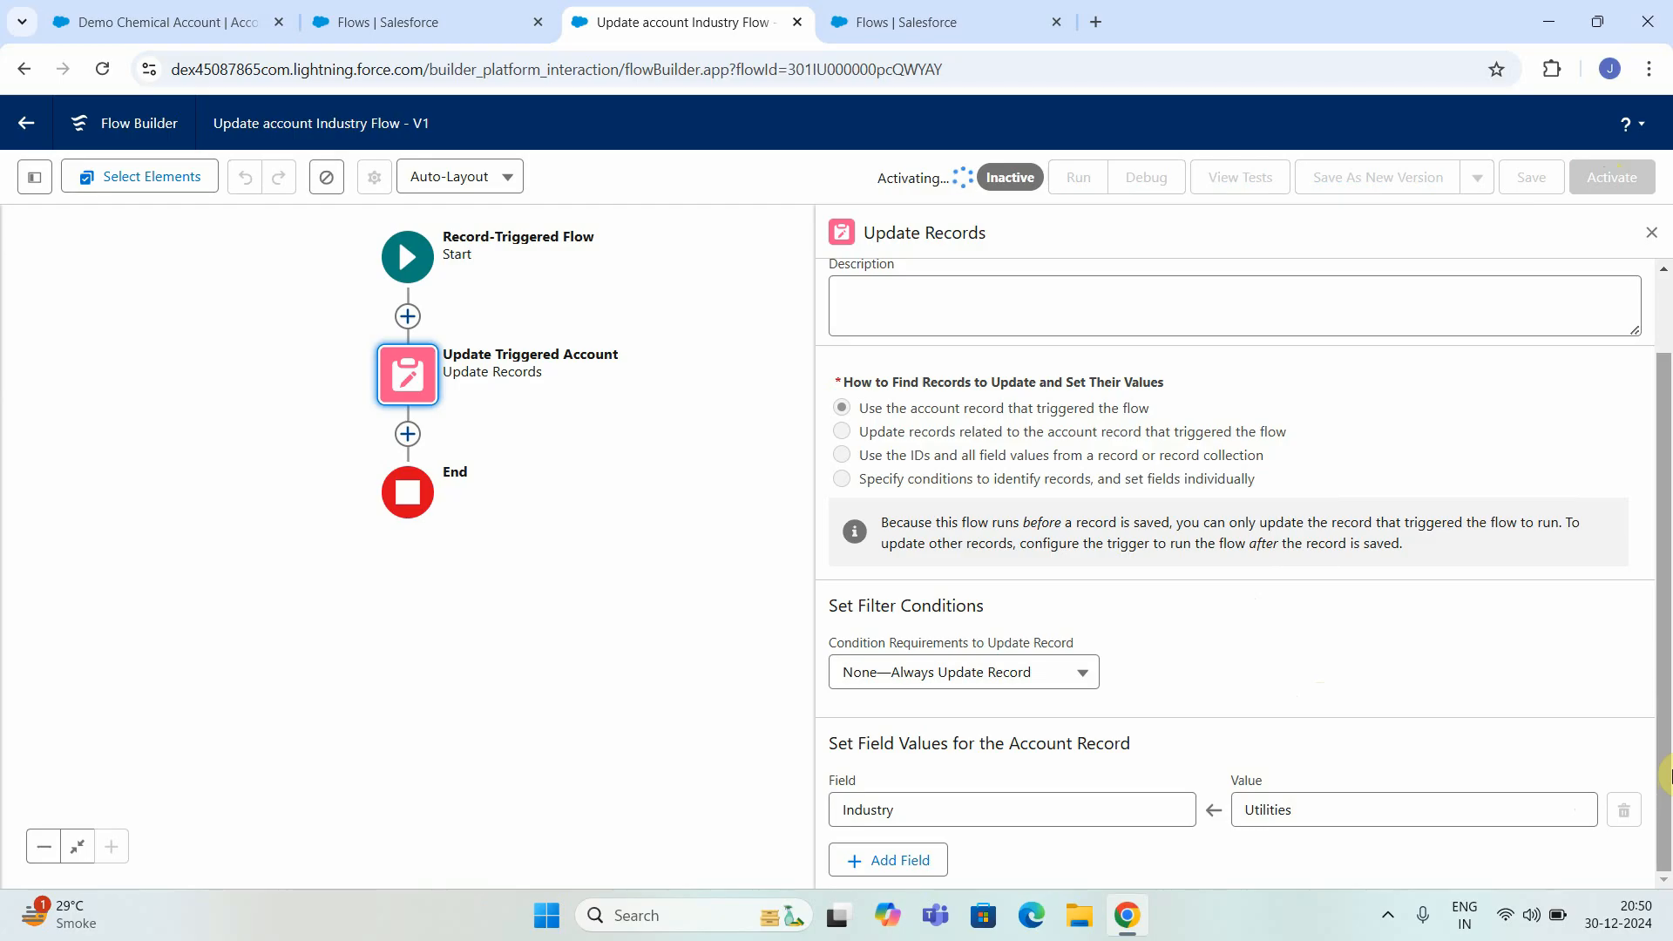
# Start a new account of the Customer record type in the Certification app and name it "Test Demo Account".
pyautogui.click(440, 17)
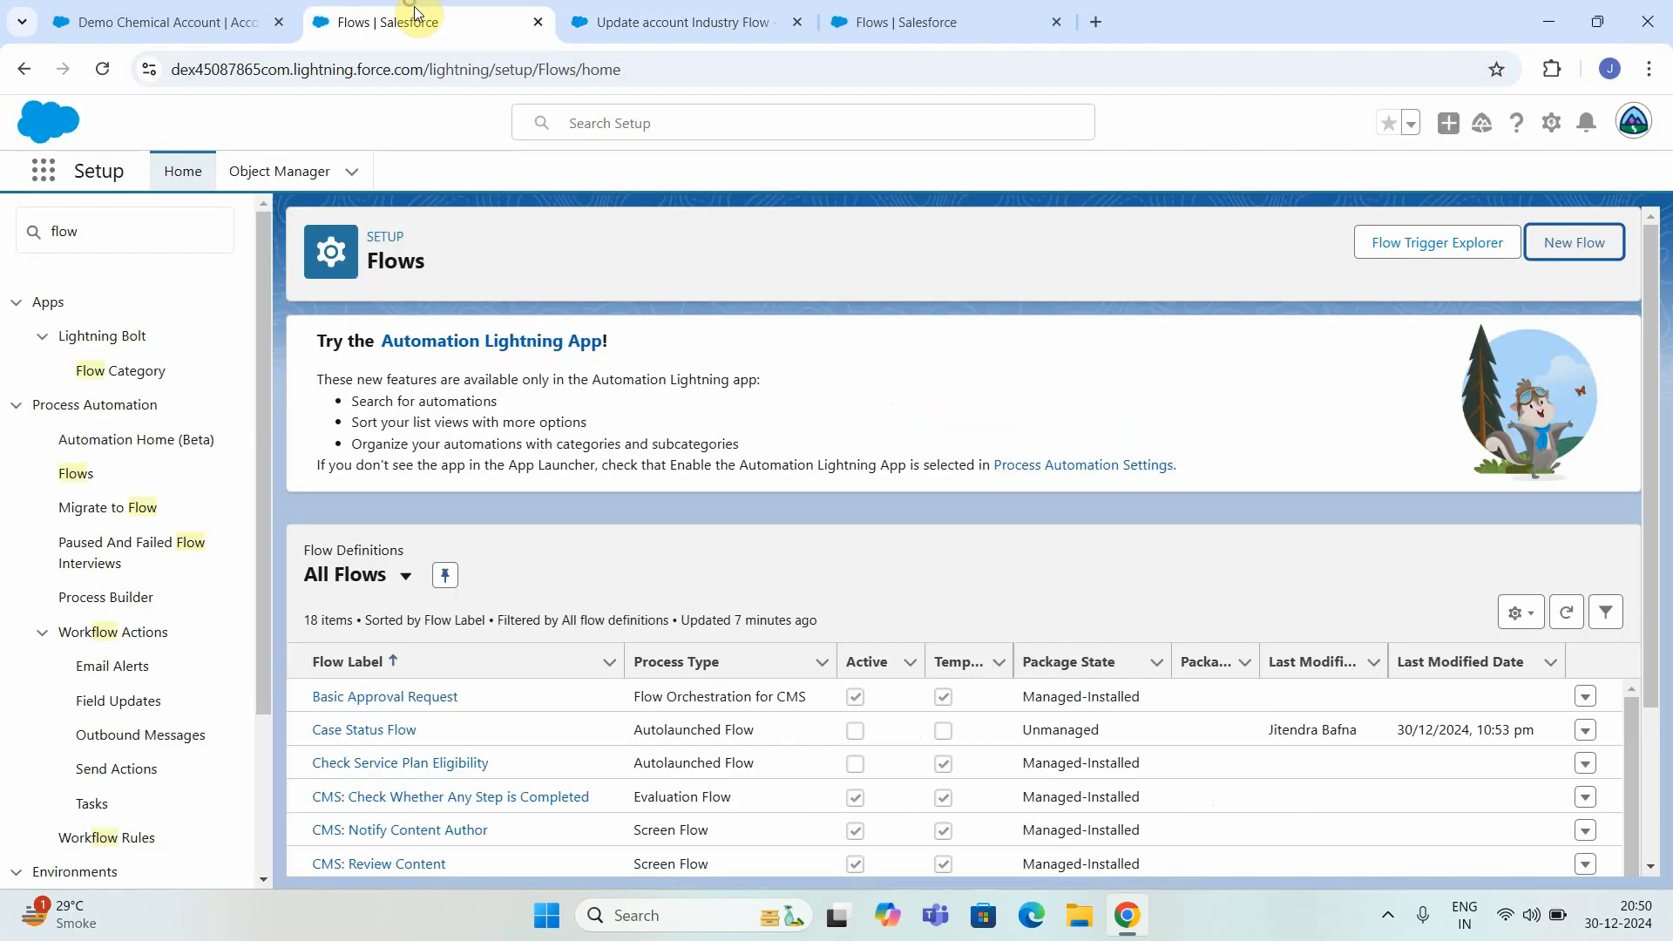
pyautogui.click(103, 11)
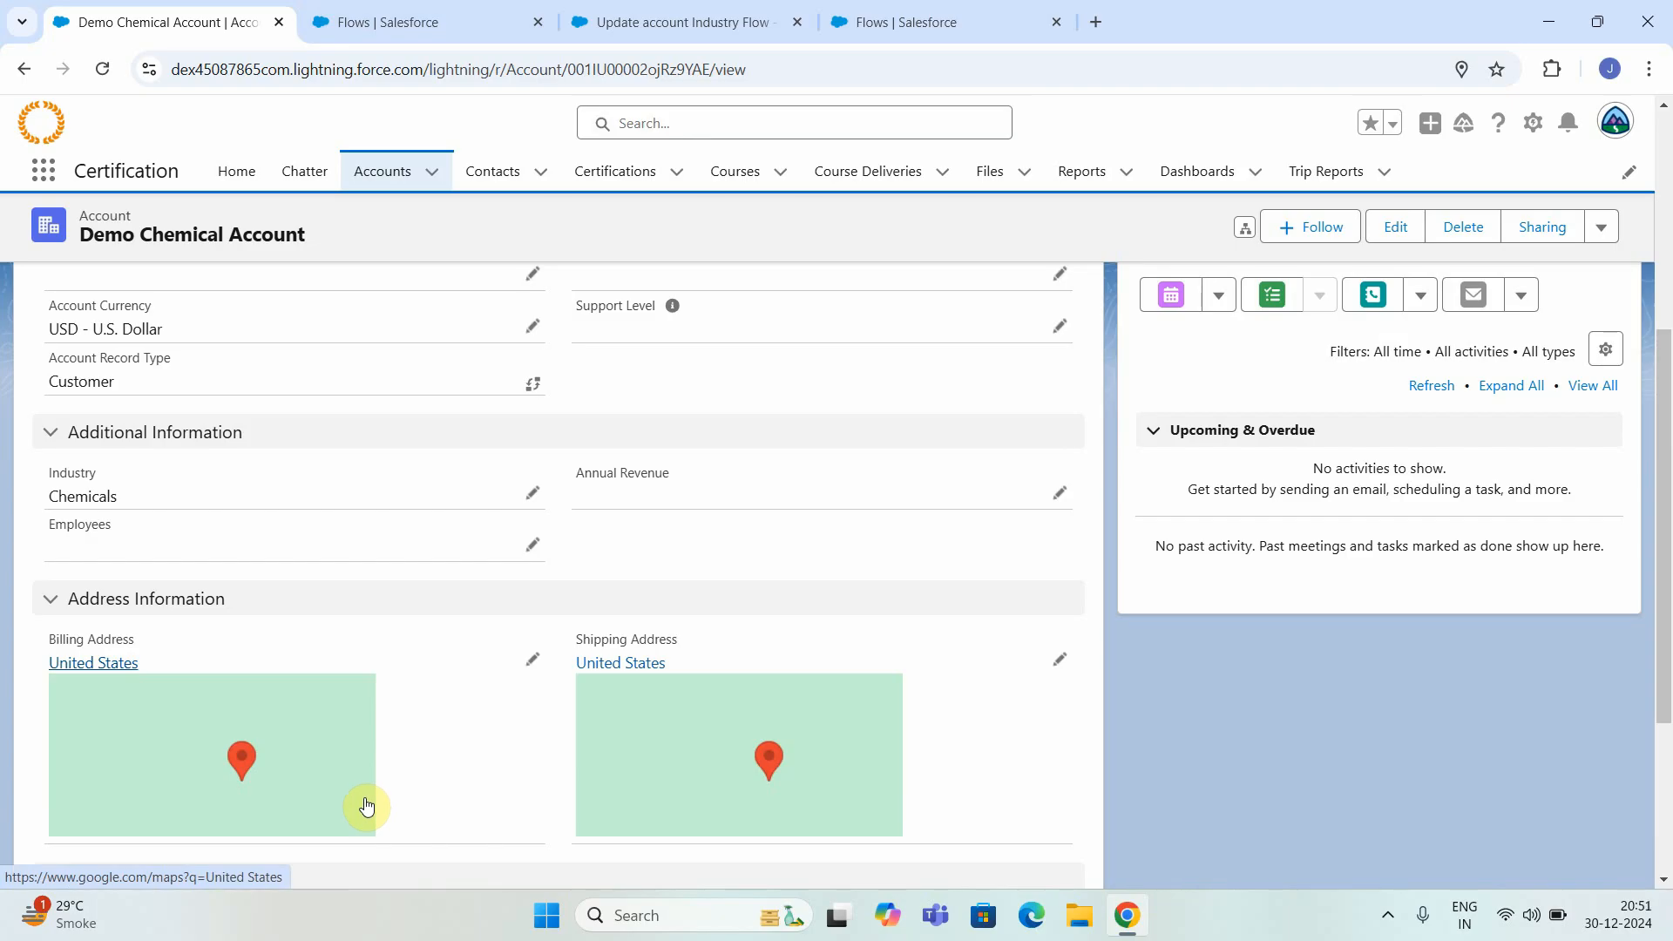
pyautogui.scroll(5, 815, 597)
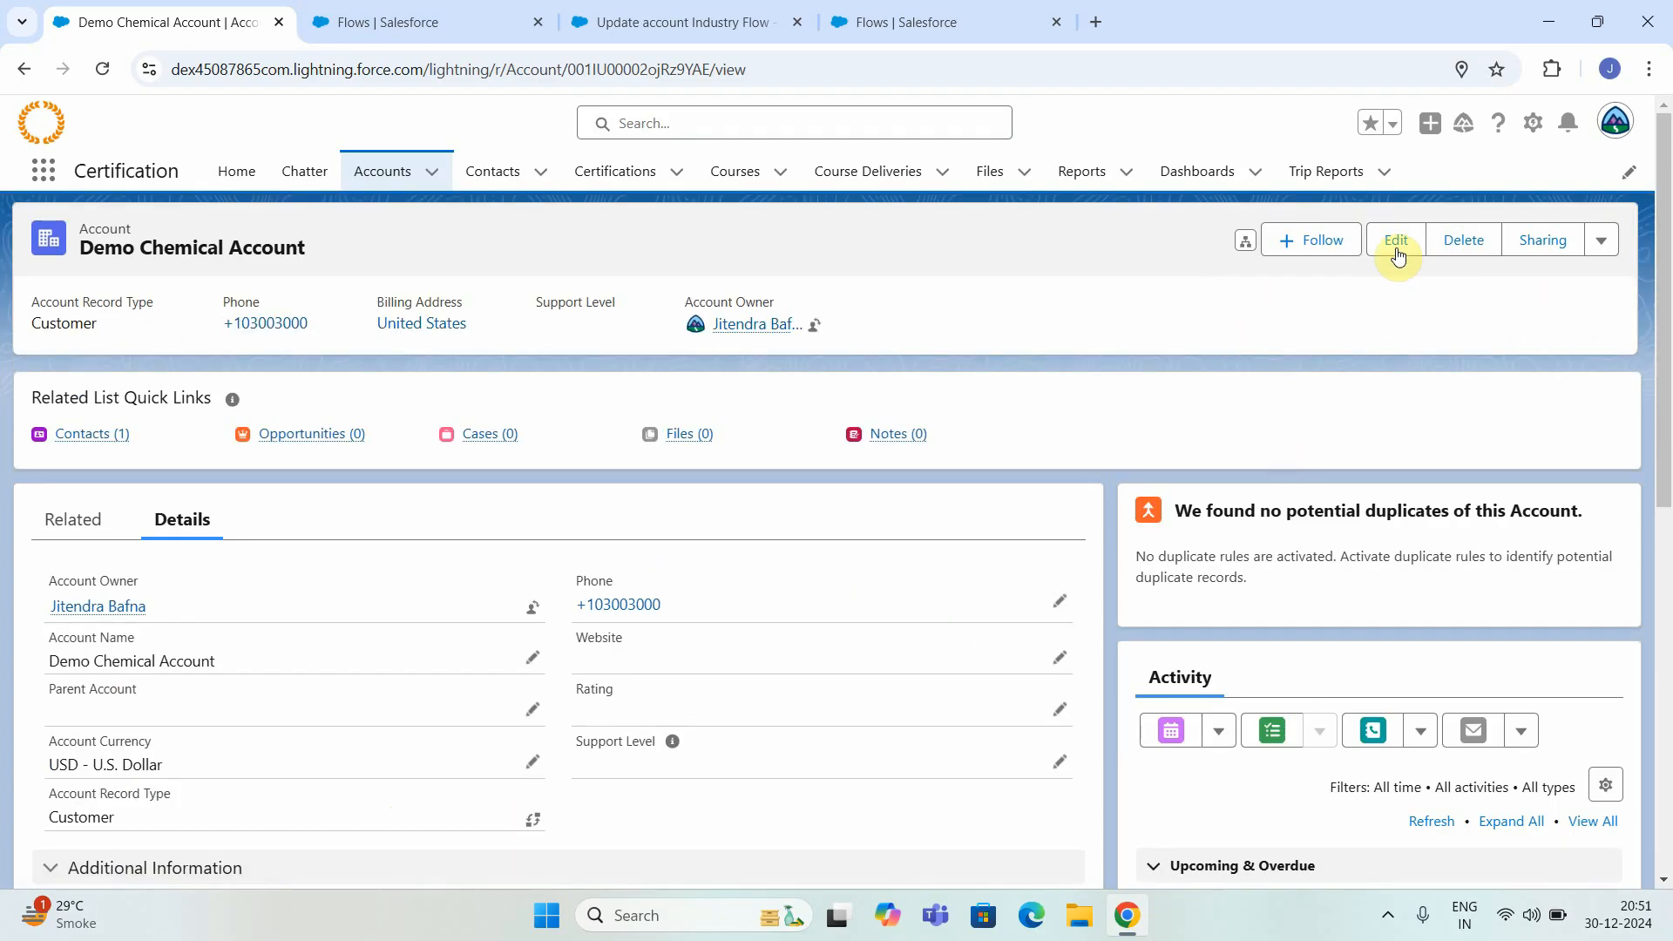
pyautogui.click(389, 177)
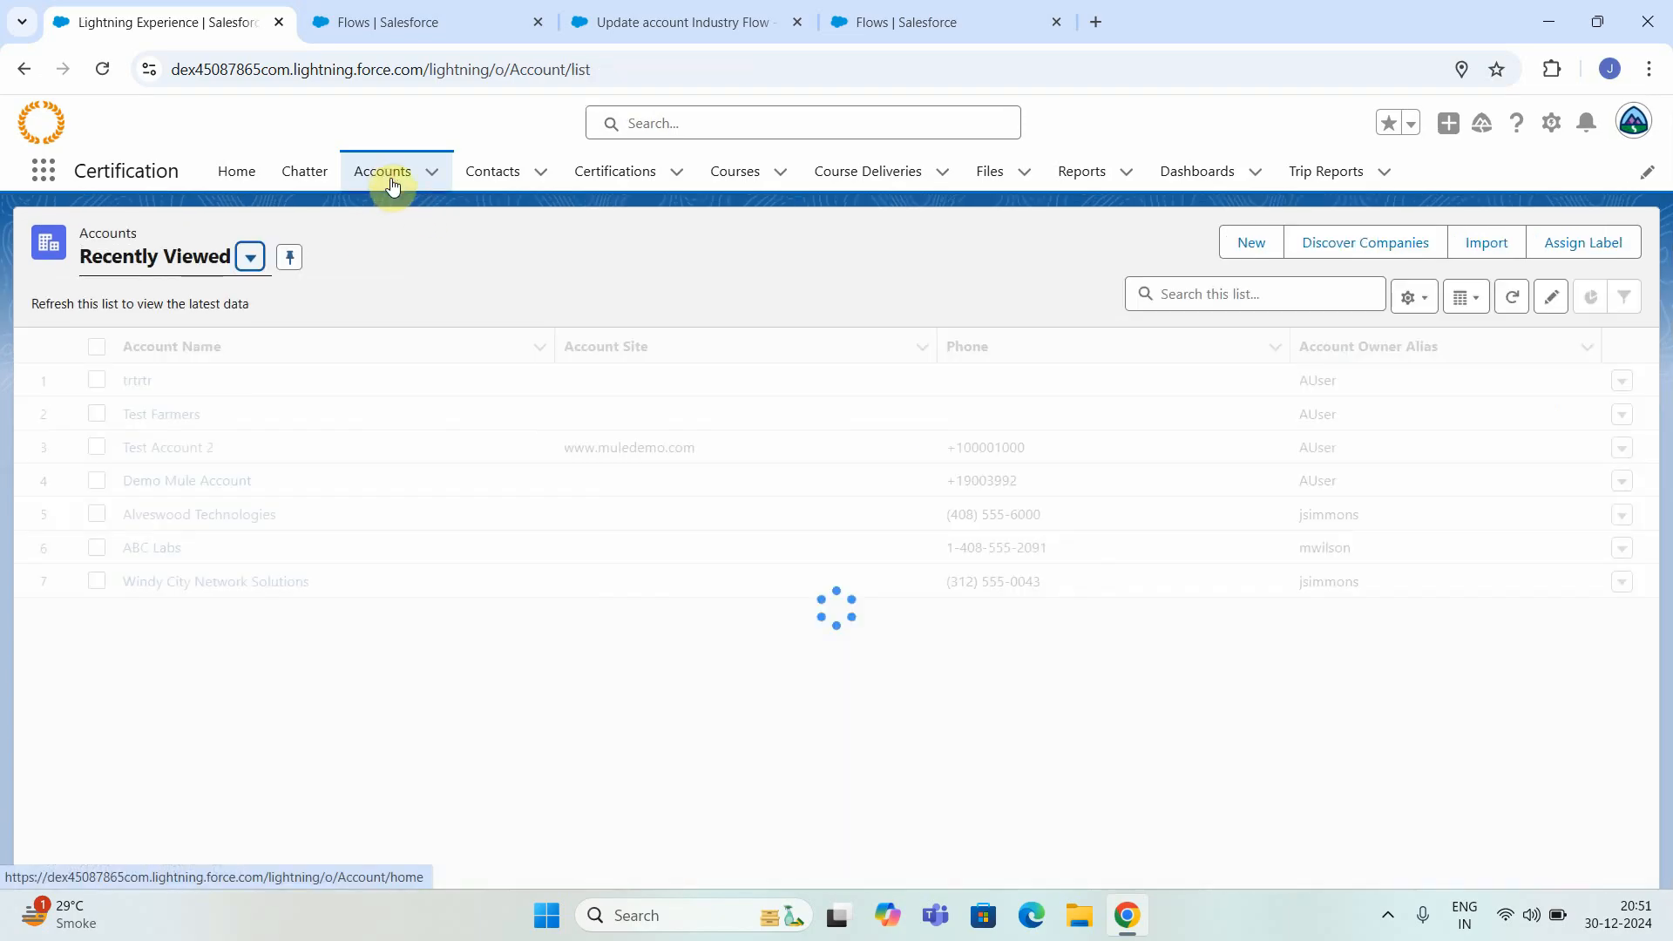
pyautogui.click(1245, 253)
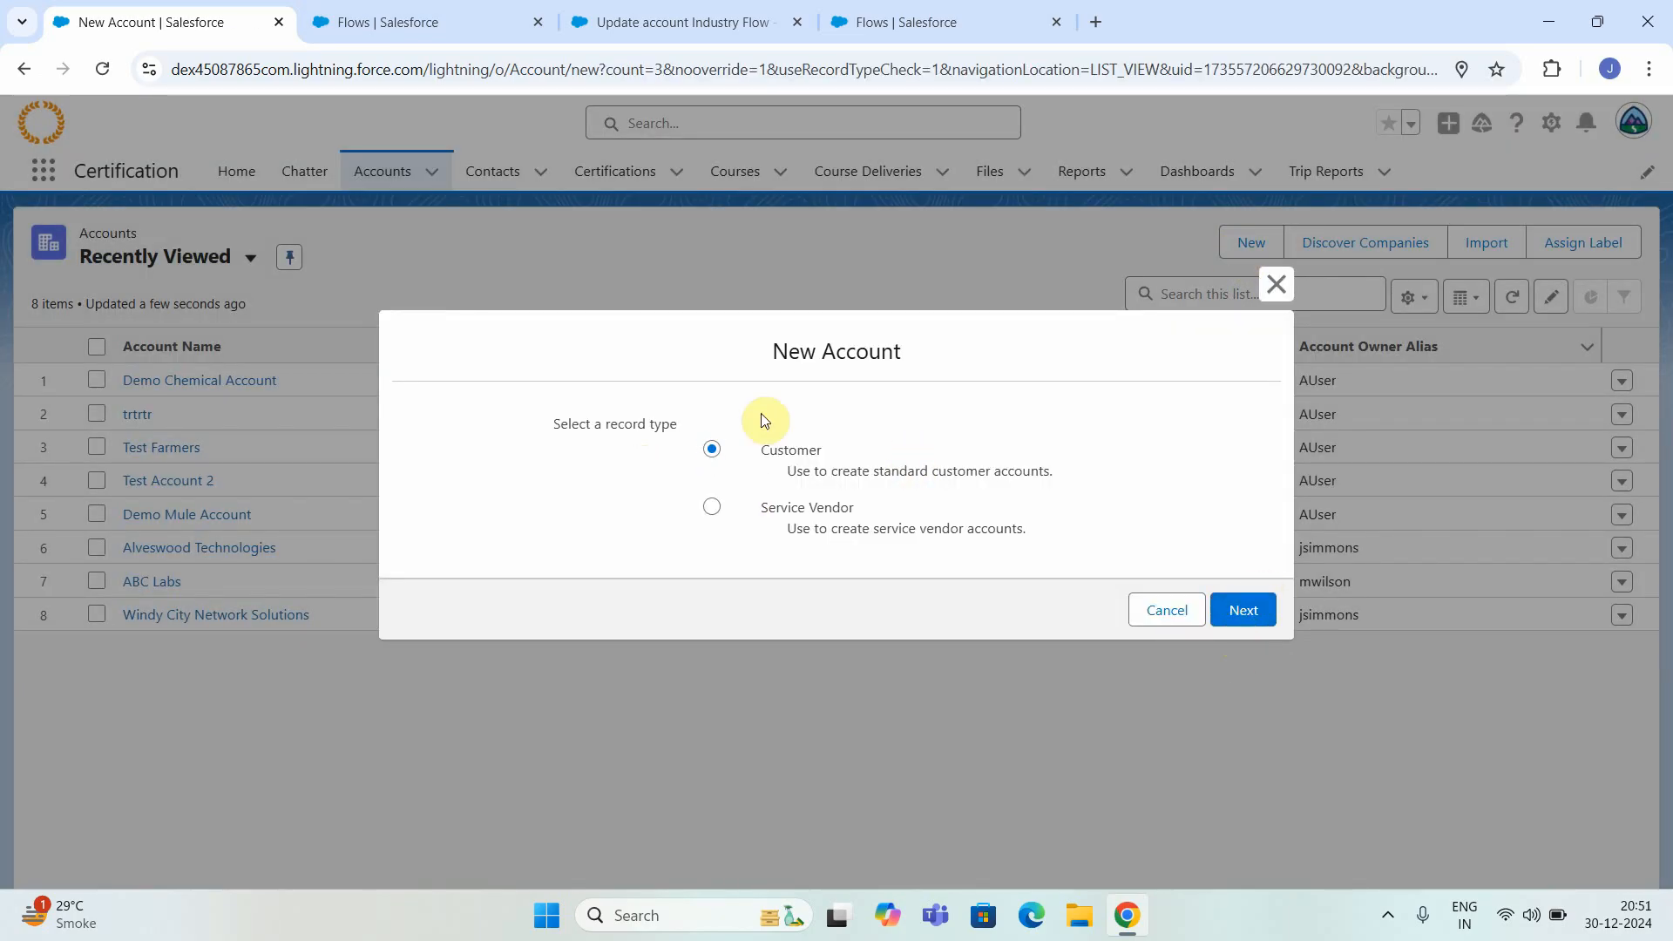
pyautogui.click(1242, 610)
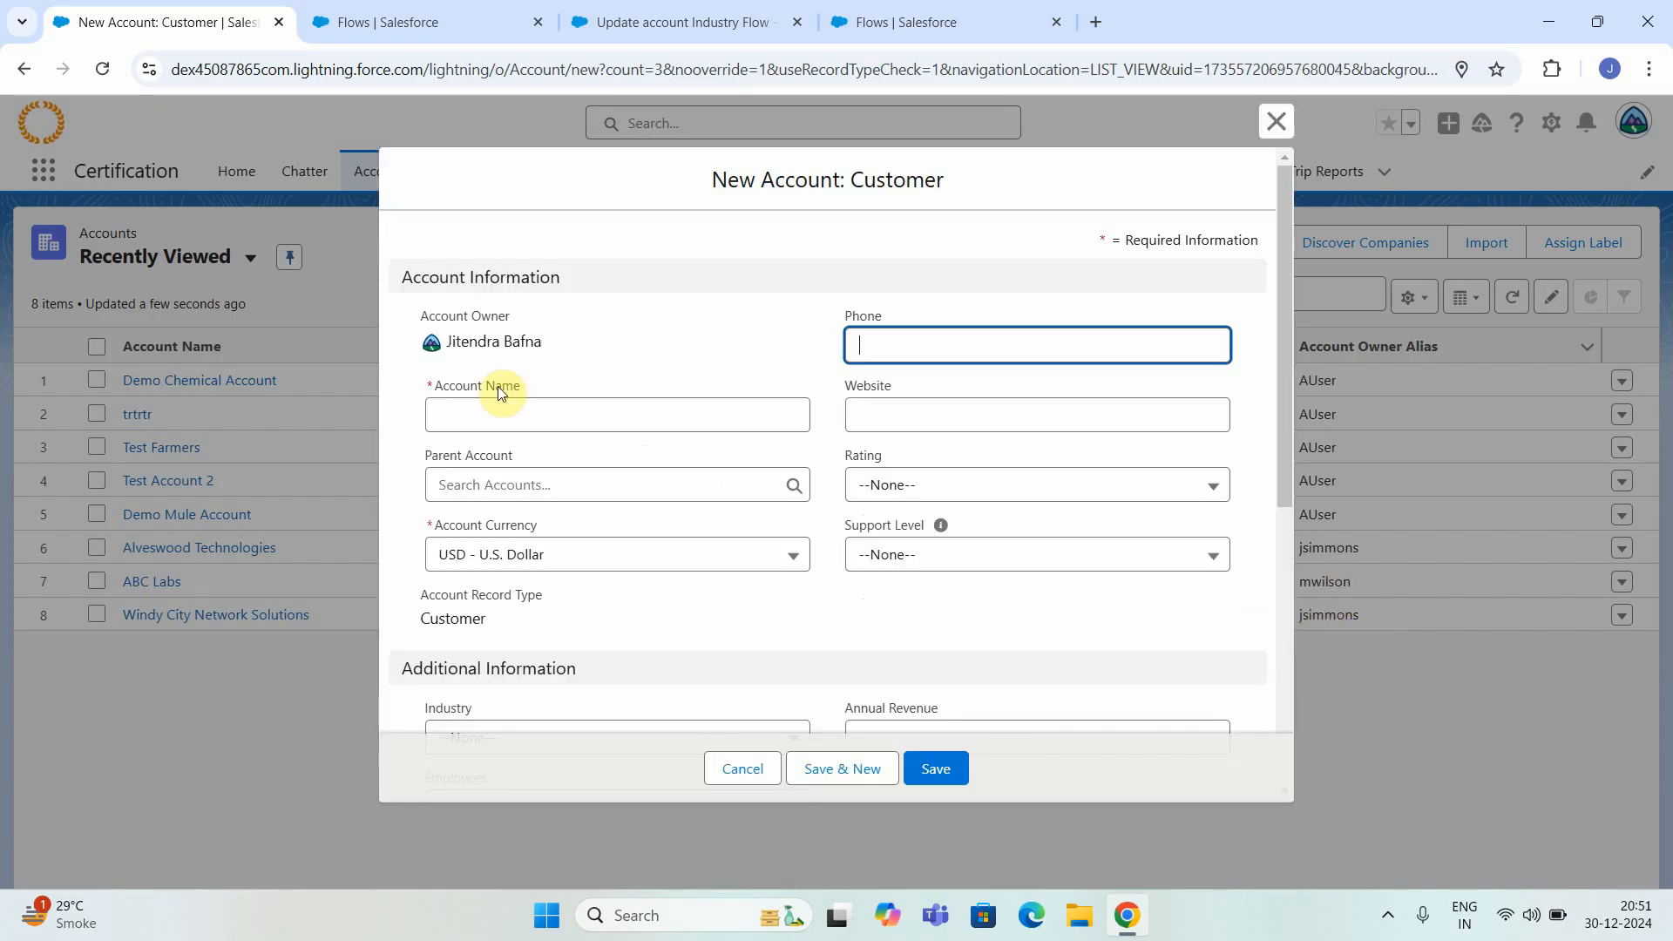
pyautogui.click(489, 419)
pyautogui.write('T')
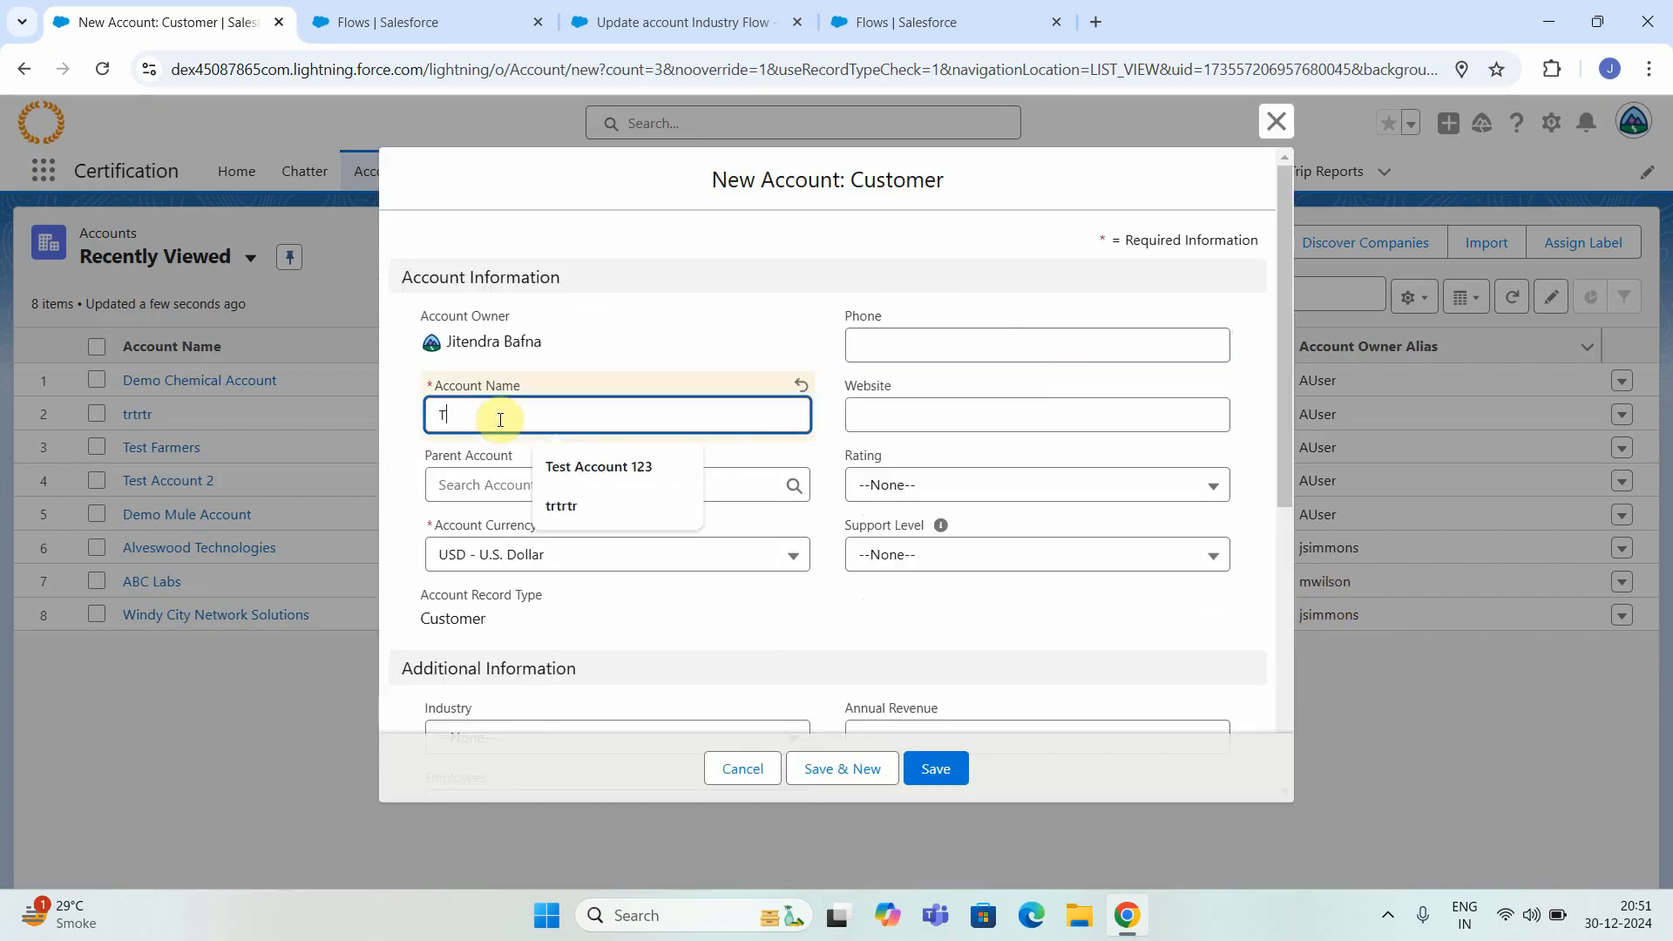
pyautogui.write('est Demo Account')
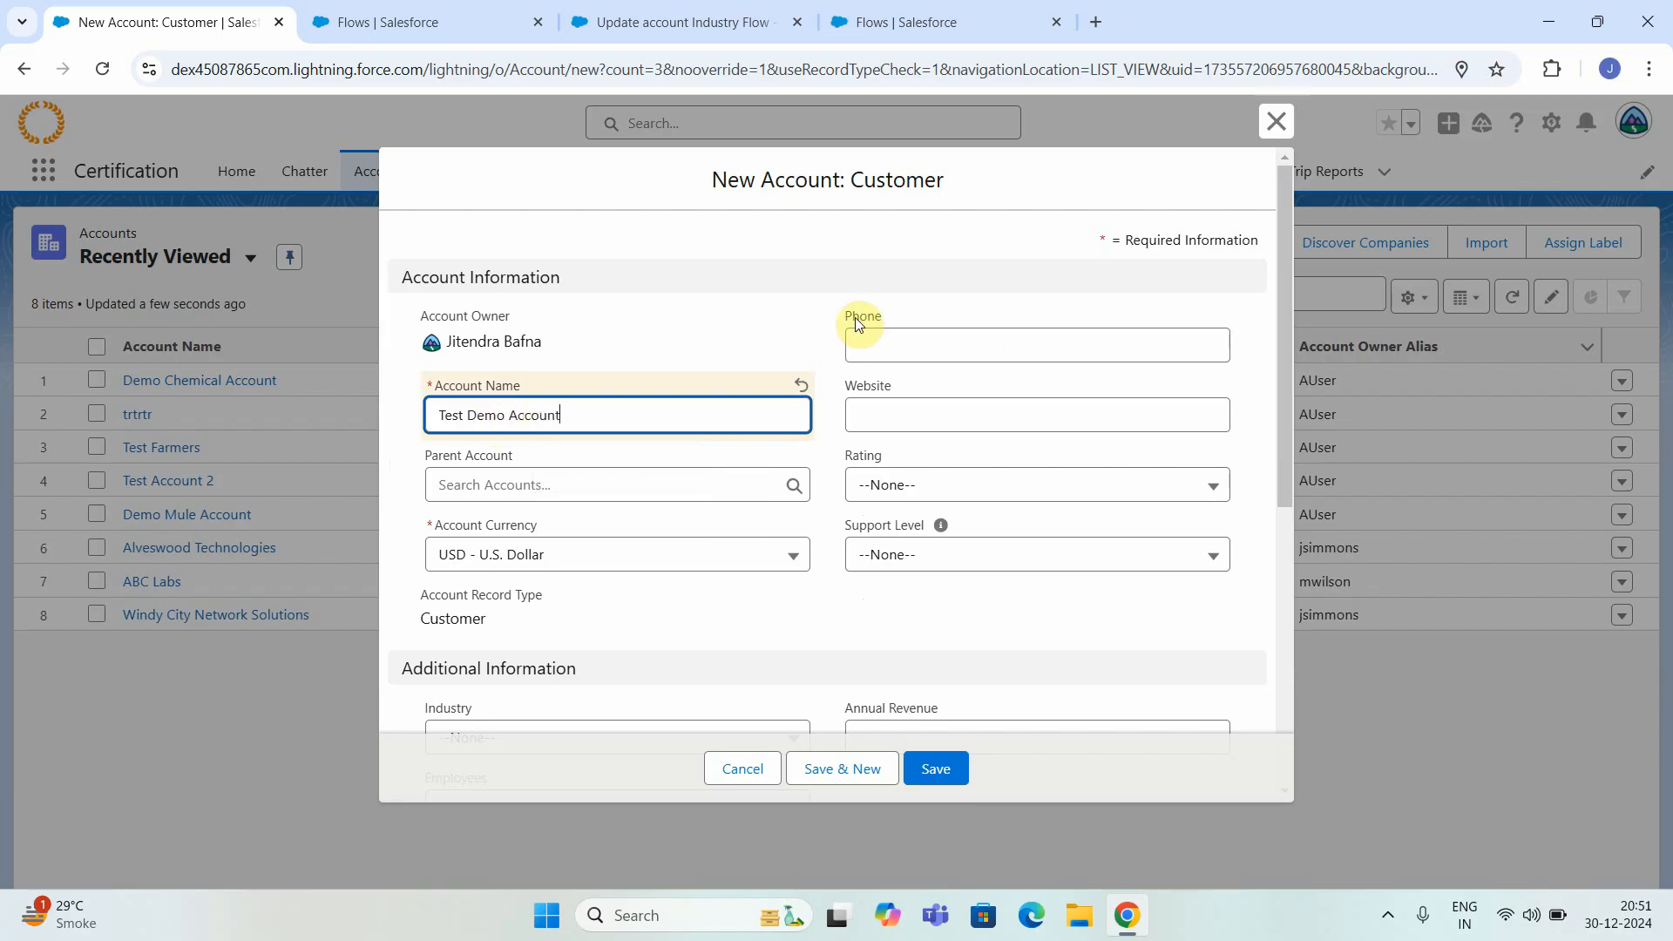
# Enter the new account's phone number, choose Chemicals as its Industry, and save the account.
pyautogui.click(917, 346)
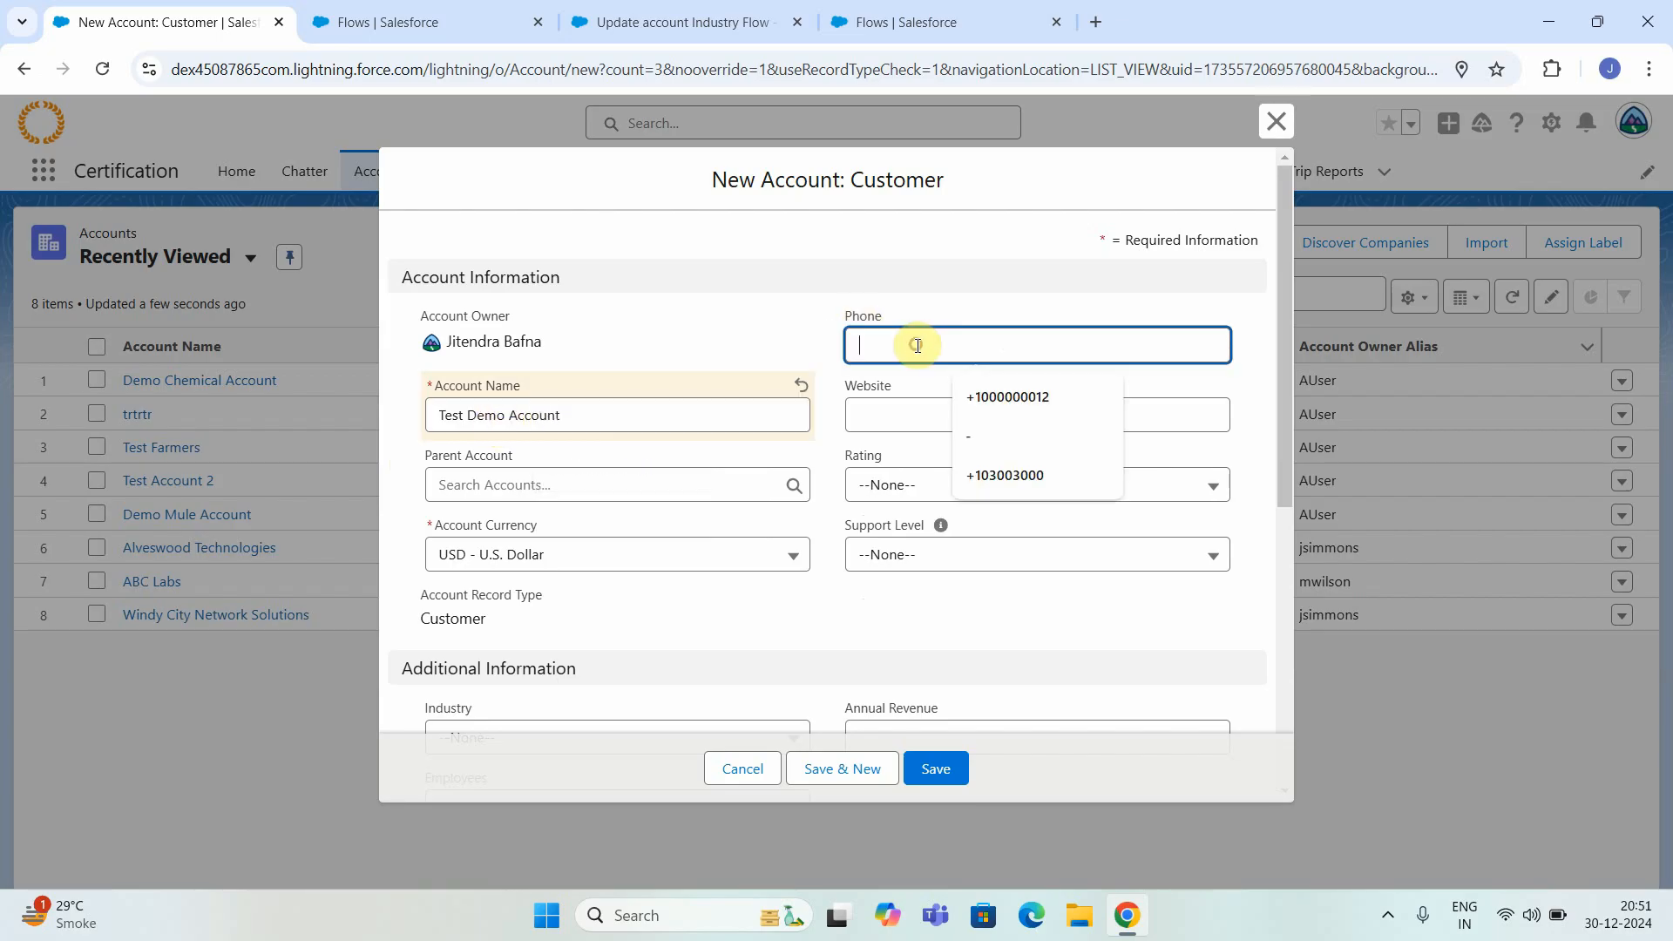
pyautogui.write('+0000')
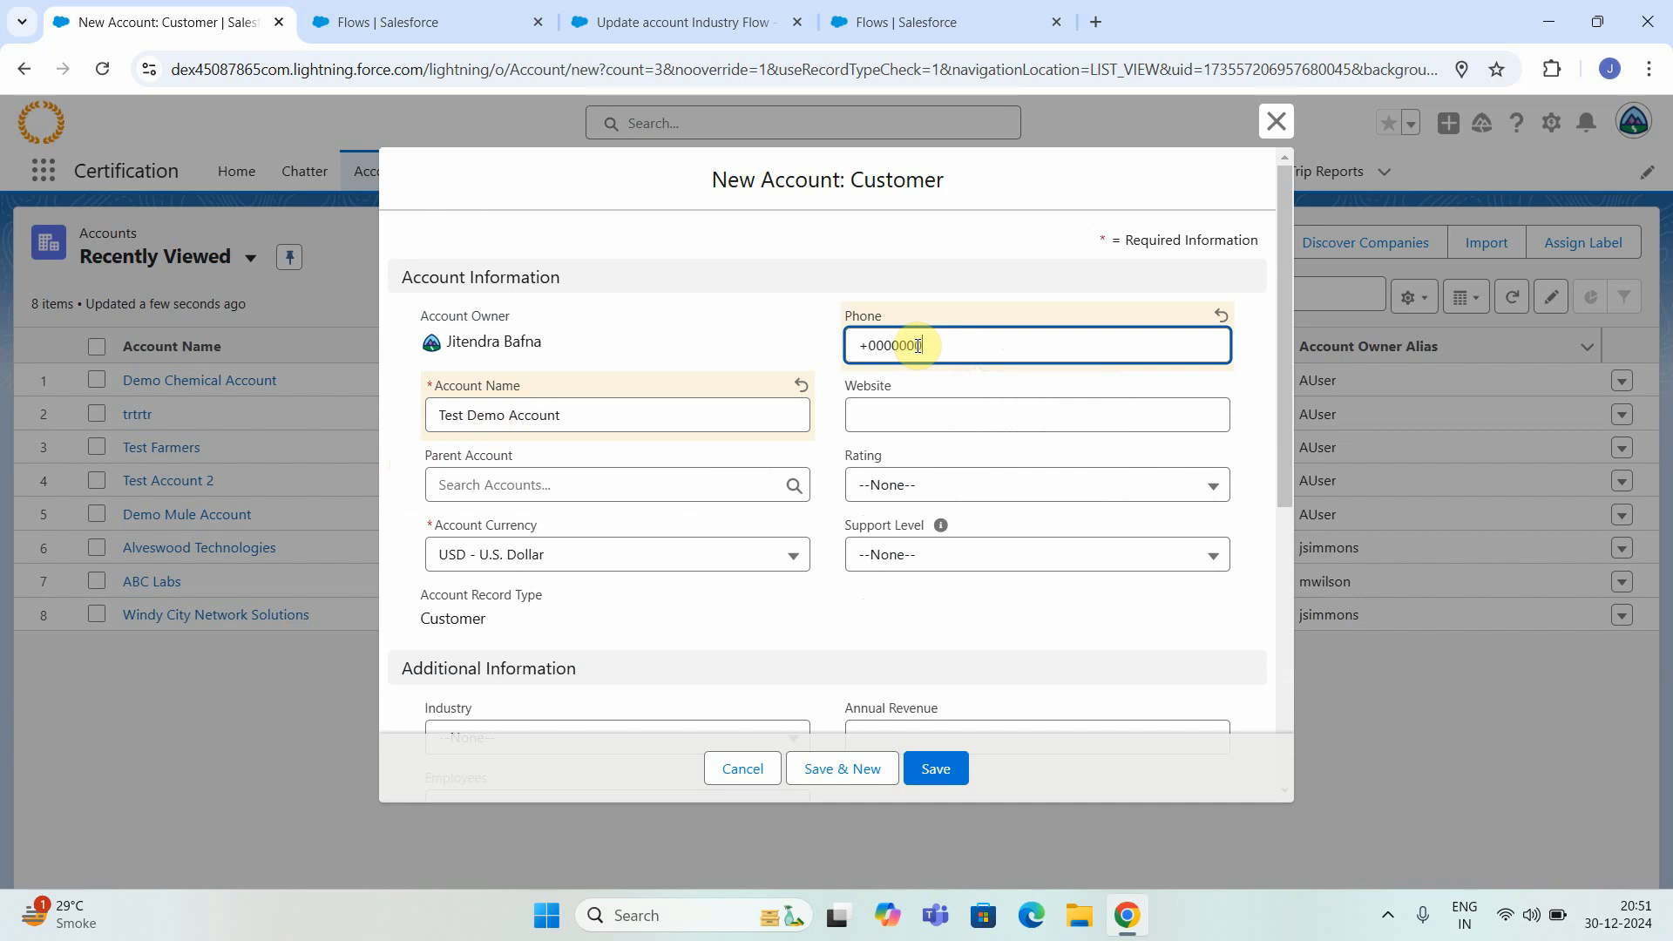
pyautogui.write('00000')
pyautogui.scroll(-3, 811, 519)
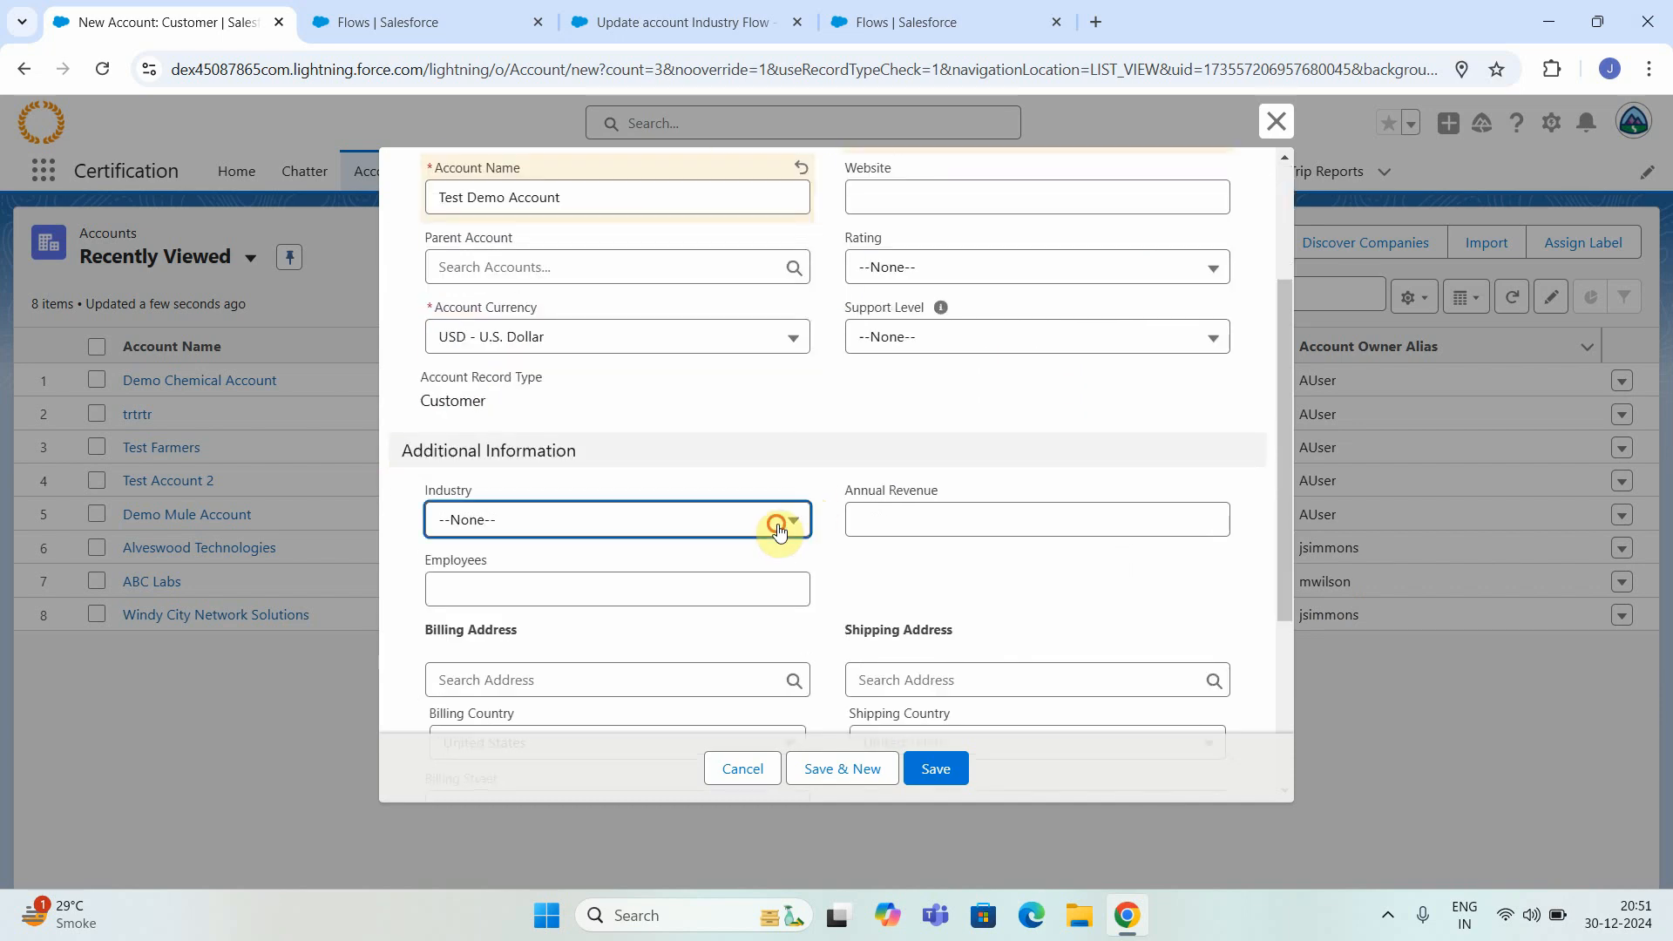
pyautogui.click(777, 523)
pyautogui.click(507, 758)
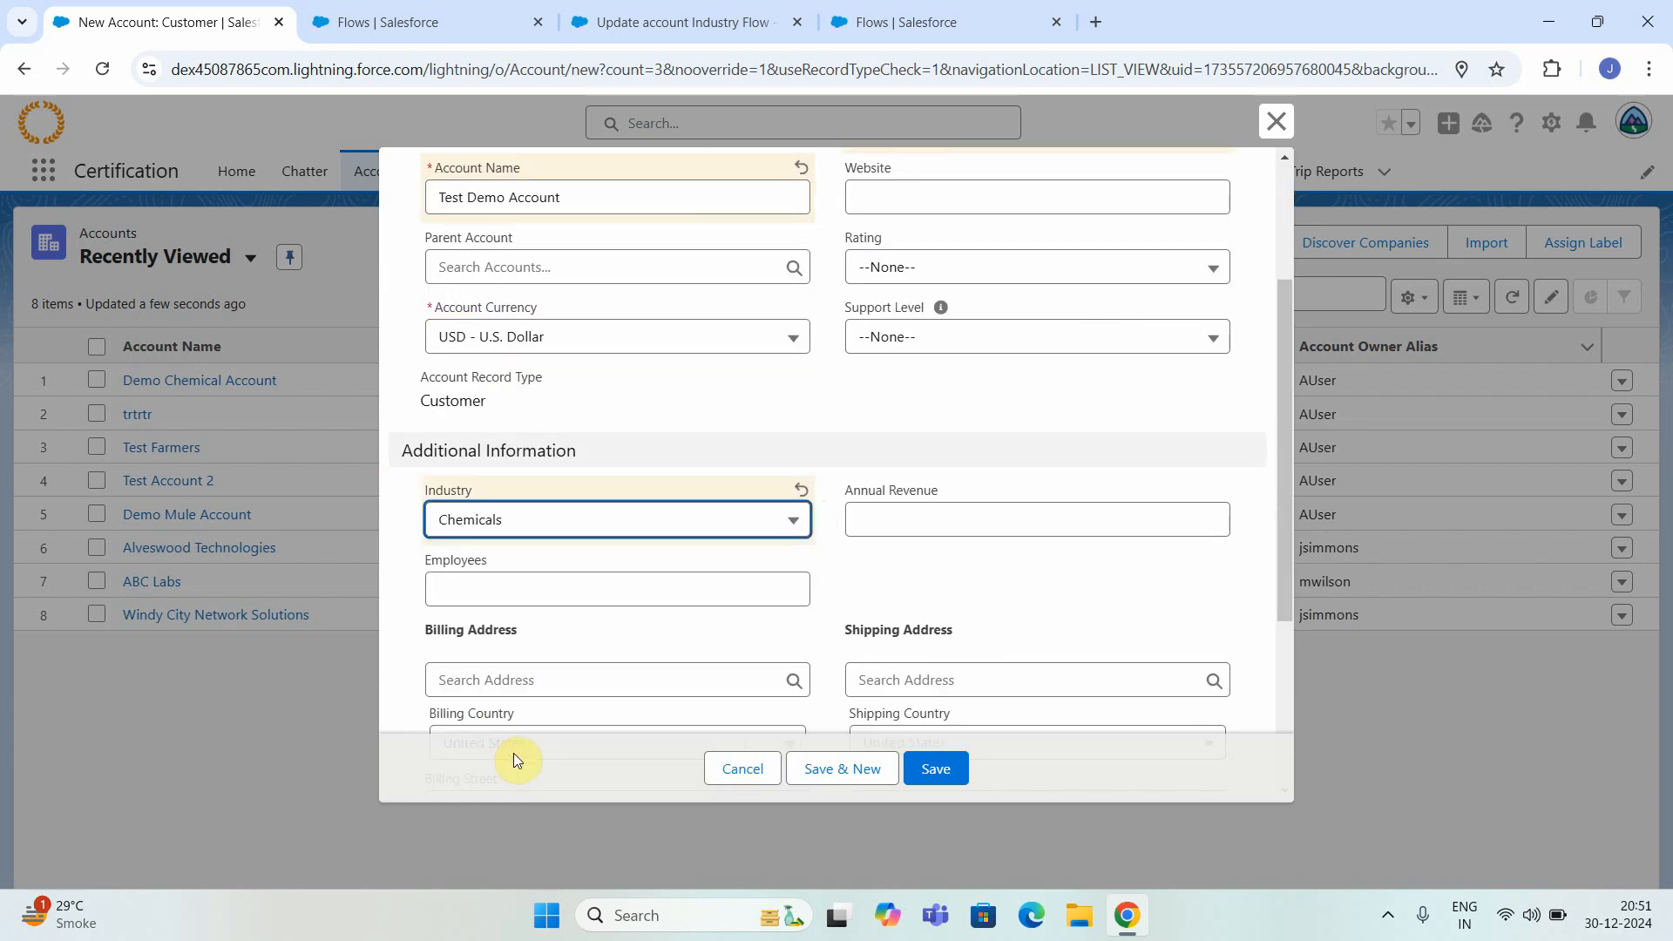
pyautogui.click(959, 767)
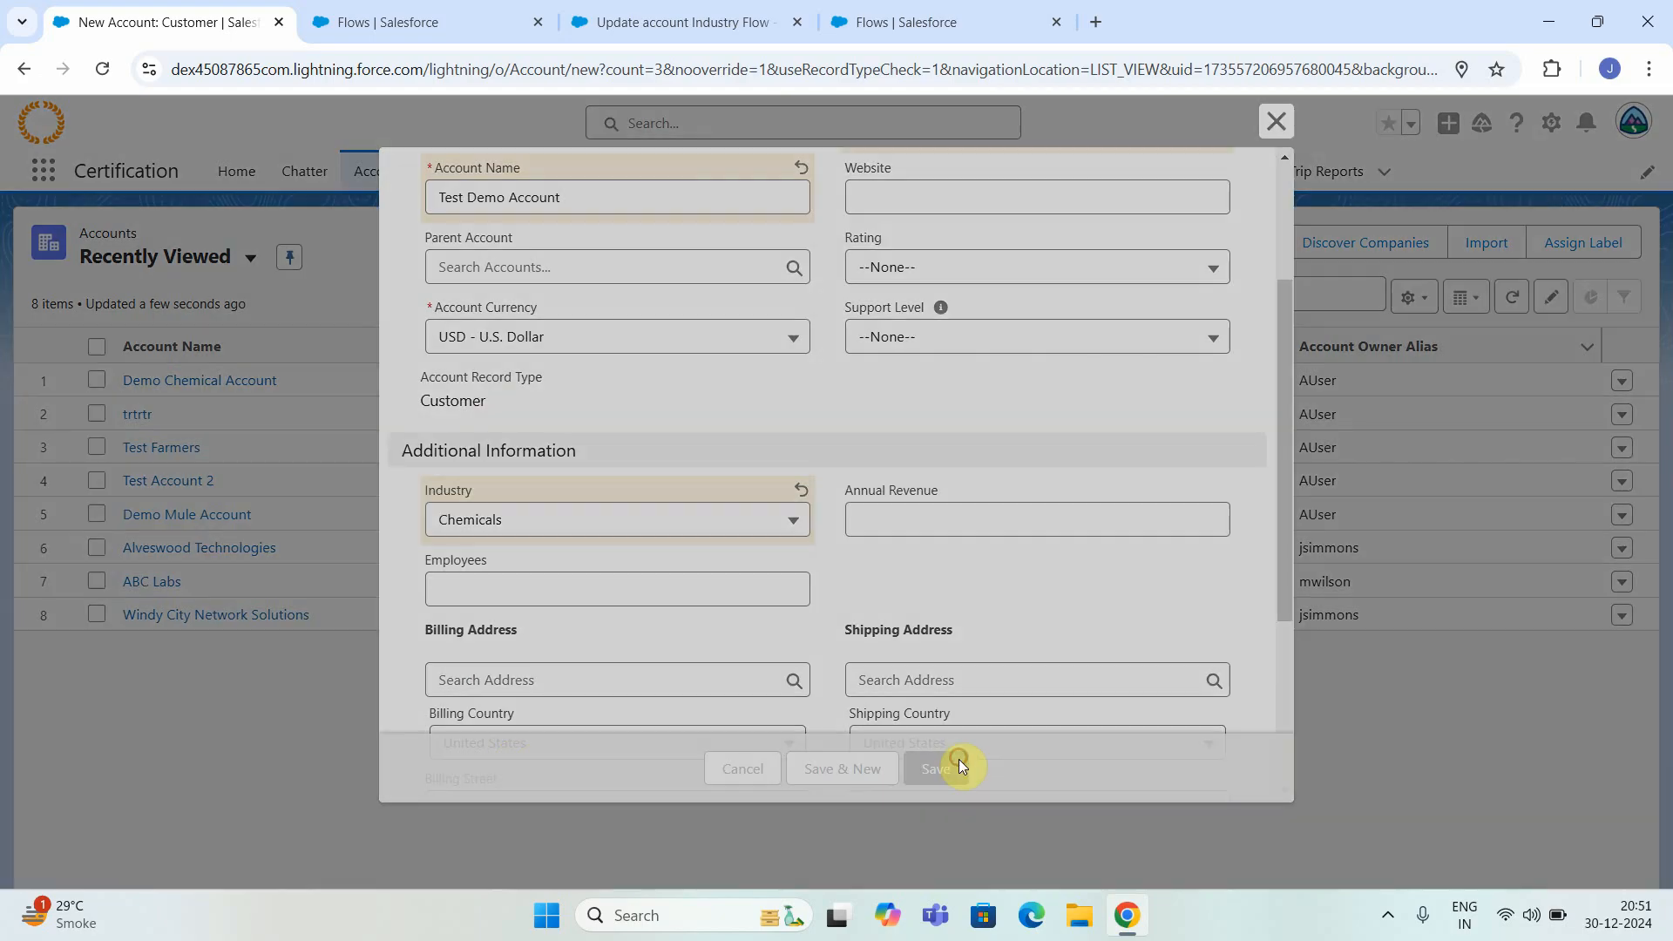
# Check the Industry value on the newly created Test Demo Account record.
pyautogui.scroll(-3, 216, 564)
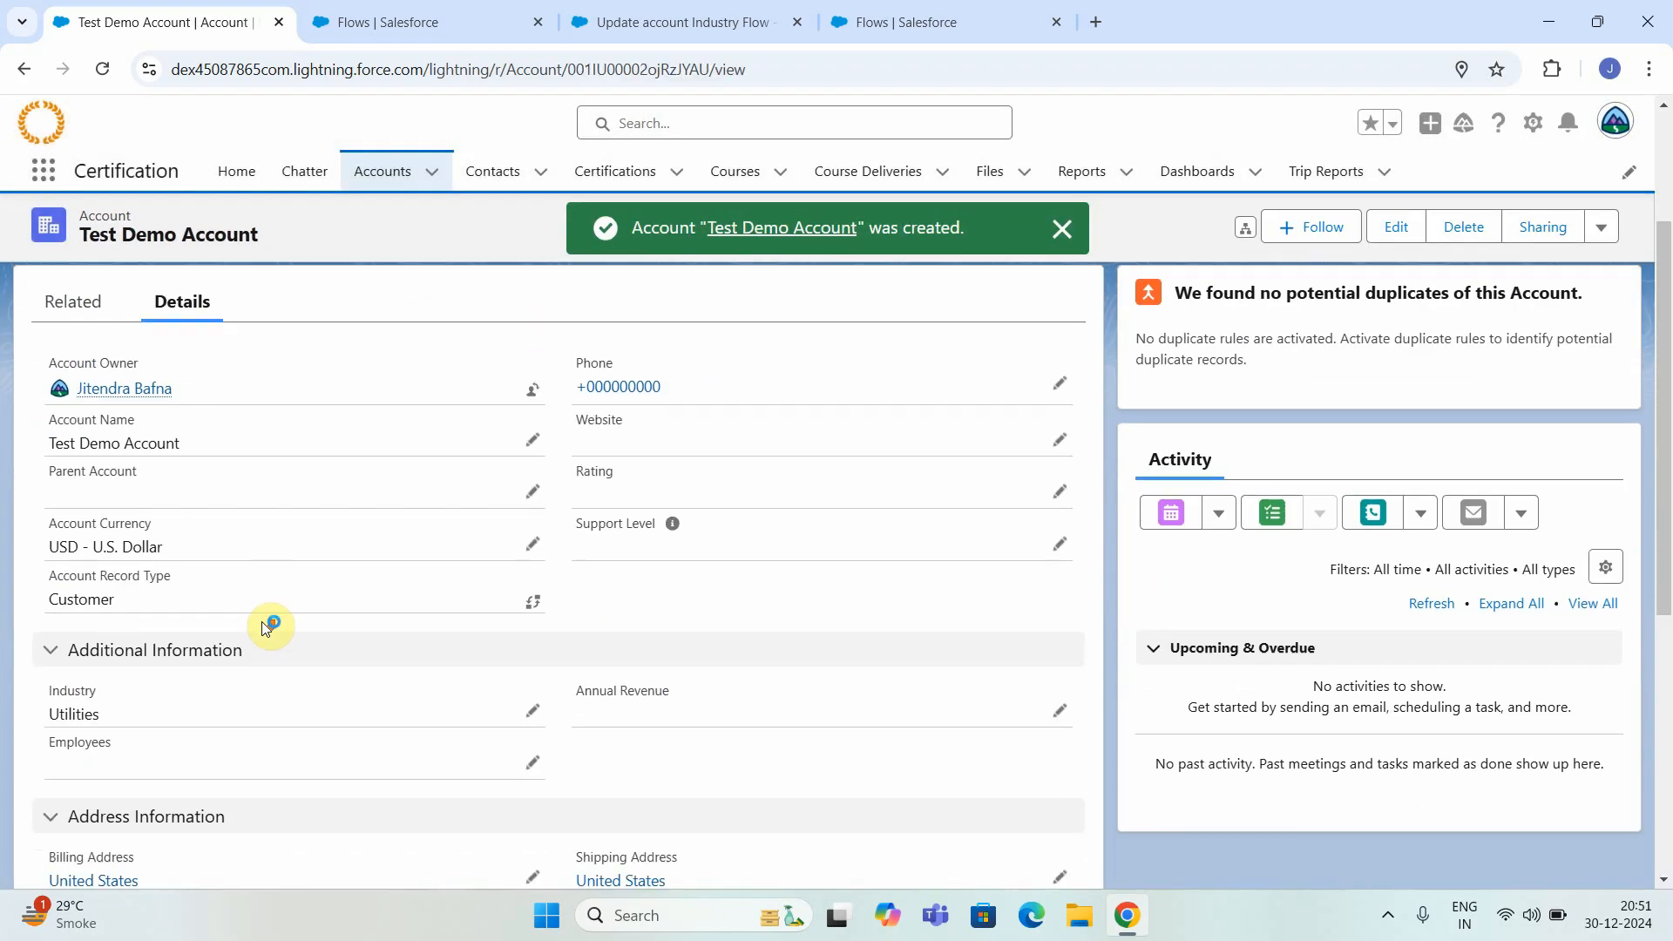
pyautogui.scroll(-1, 130, 610)
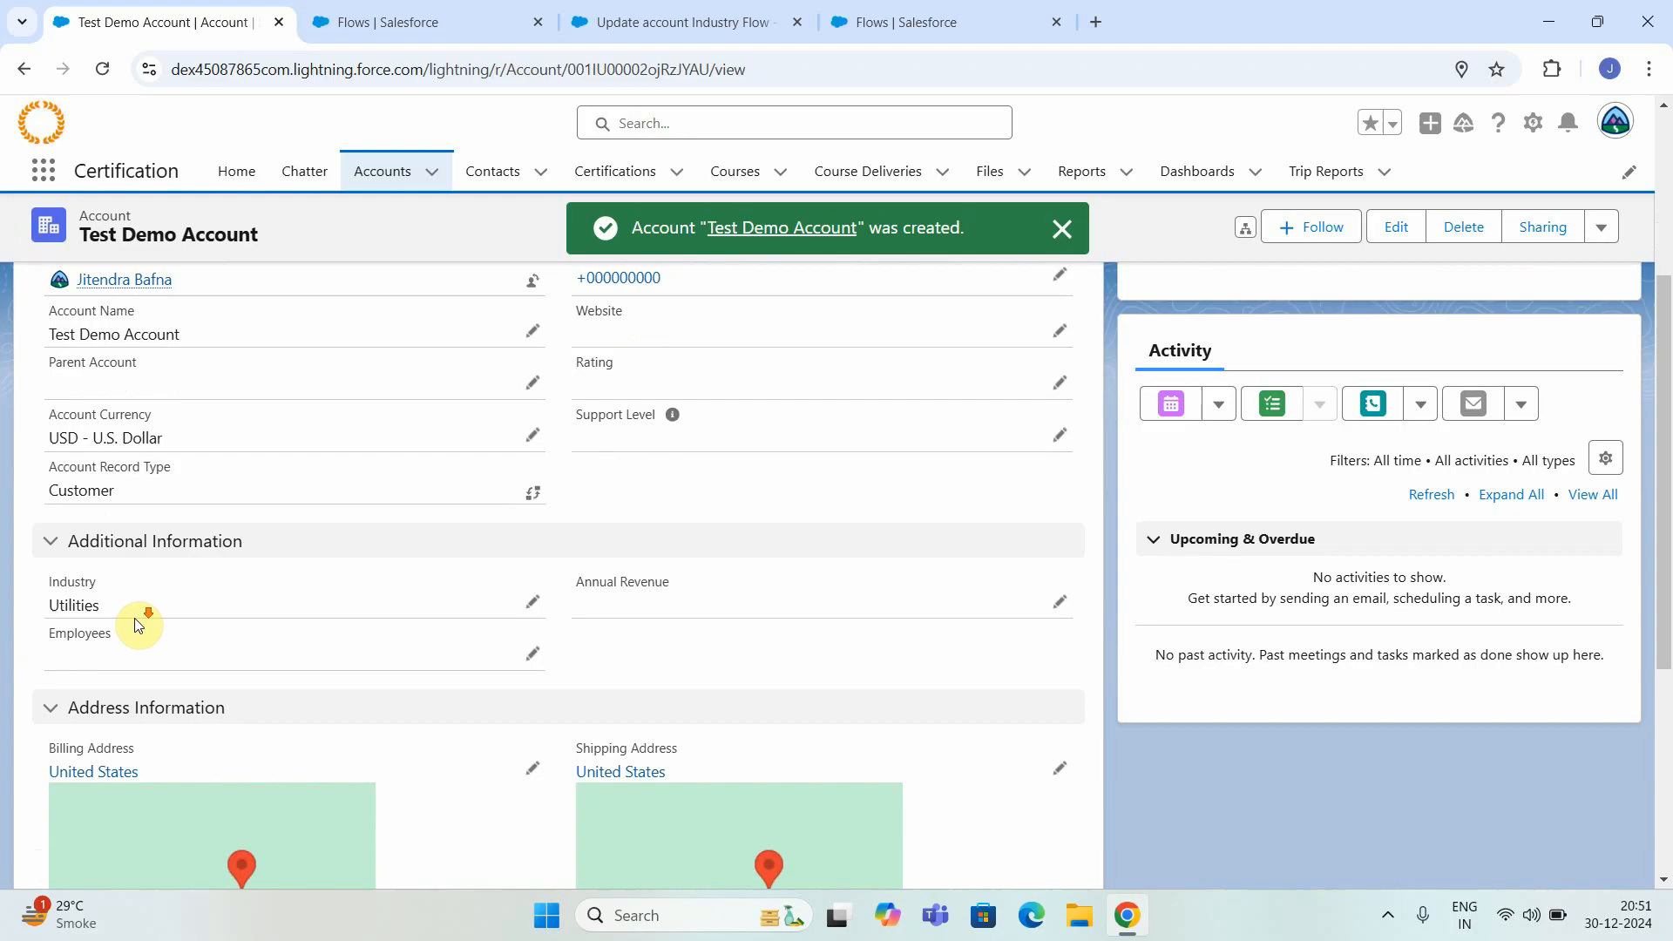
pyautogui.doubleClick(52, 604)
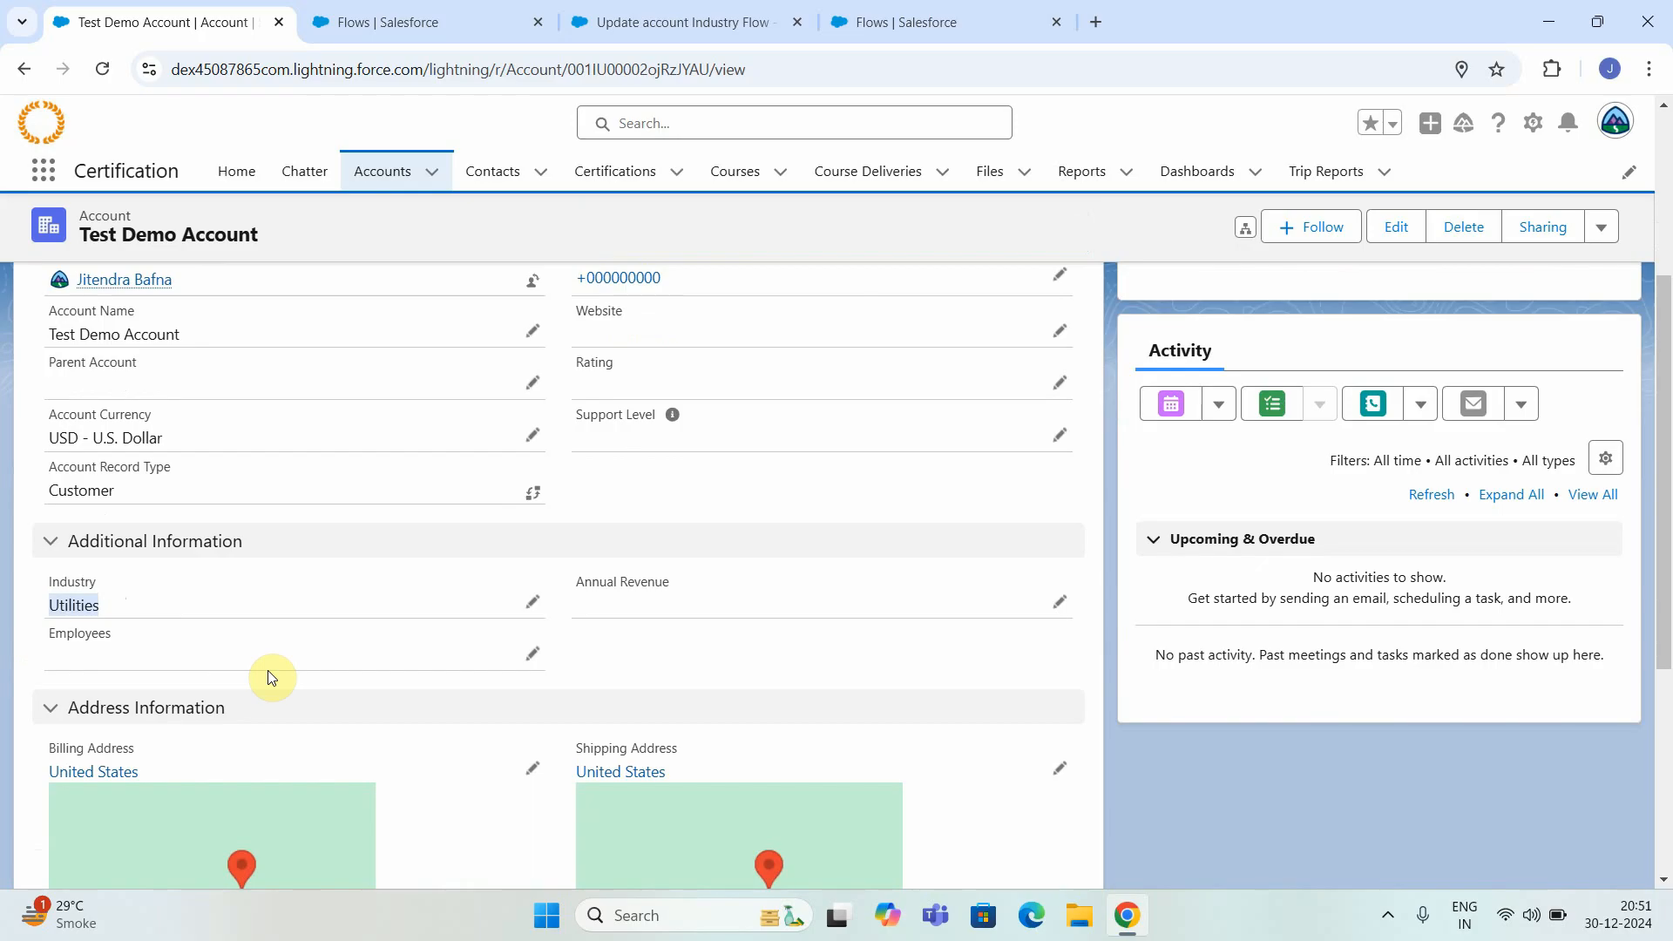
pyautogui.click(61, 610)
pyautogui.moveTo(42, 606); pyautogui.dragTo(123, 602)
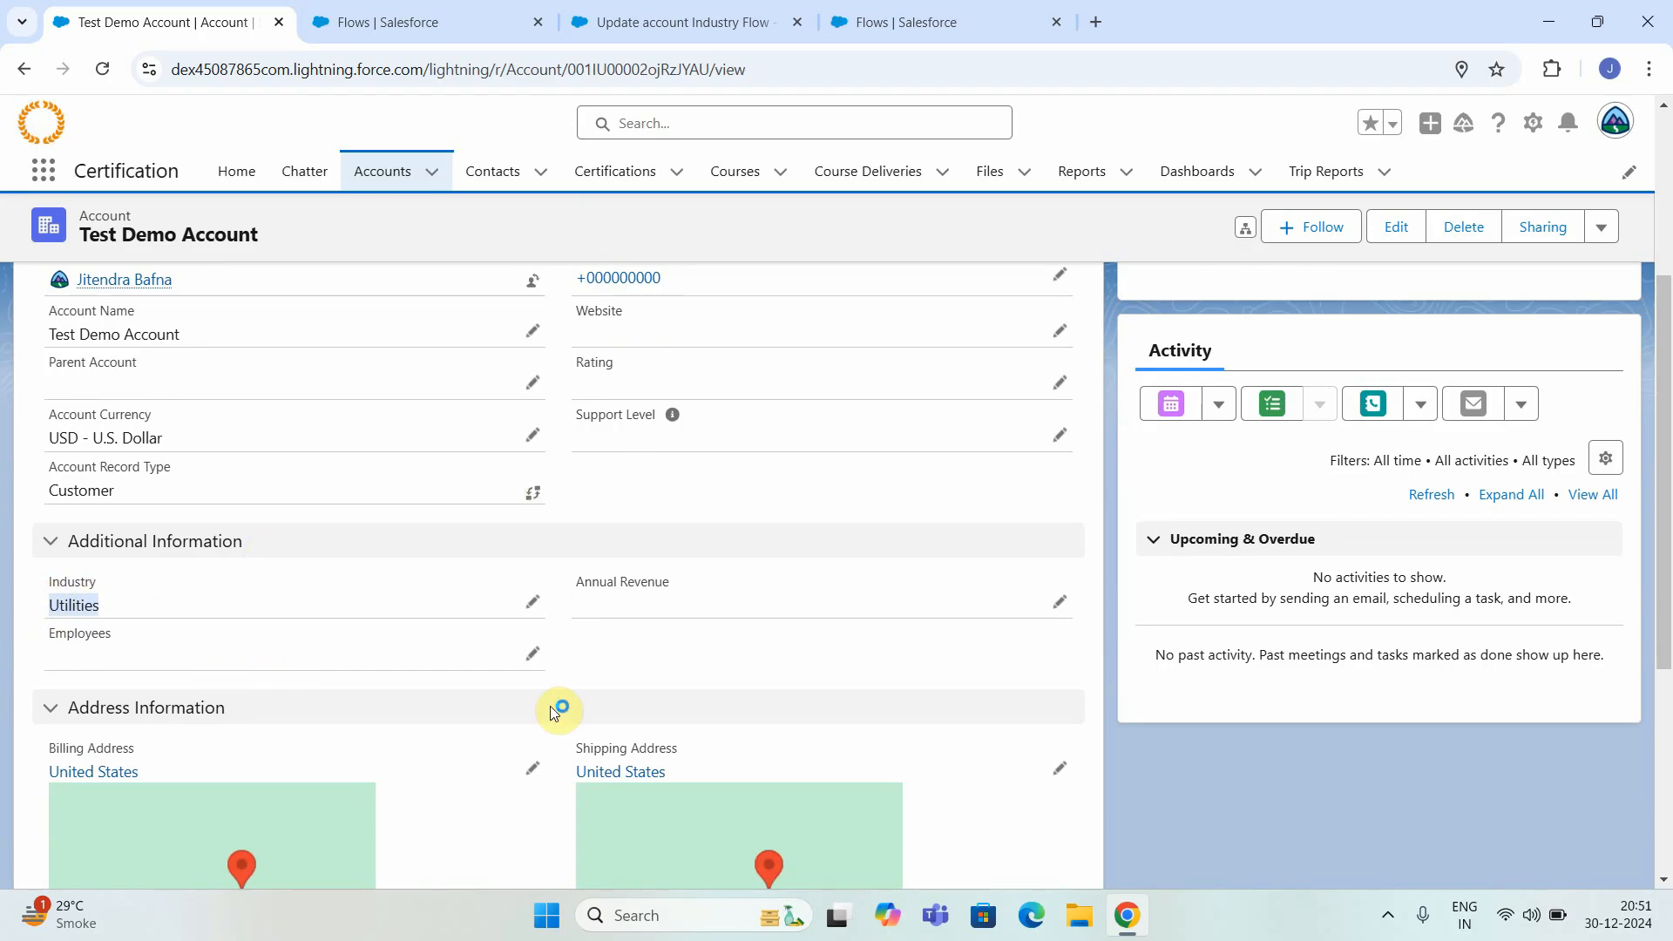
# Open the Demo Chemical Account record, change its Industry to Communications, and save it.
pyautogui.scroll(3, 557, 706)
pyautogui.moveTo(388, 187); pyautogui.dragTo(384, 179)
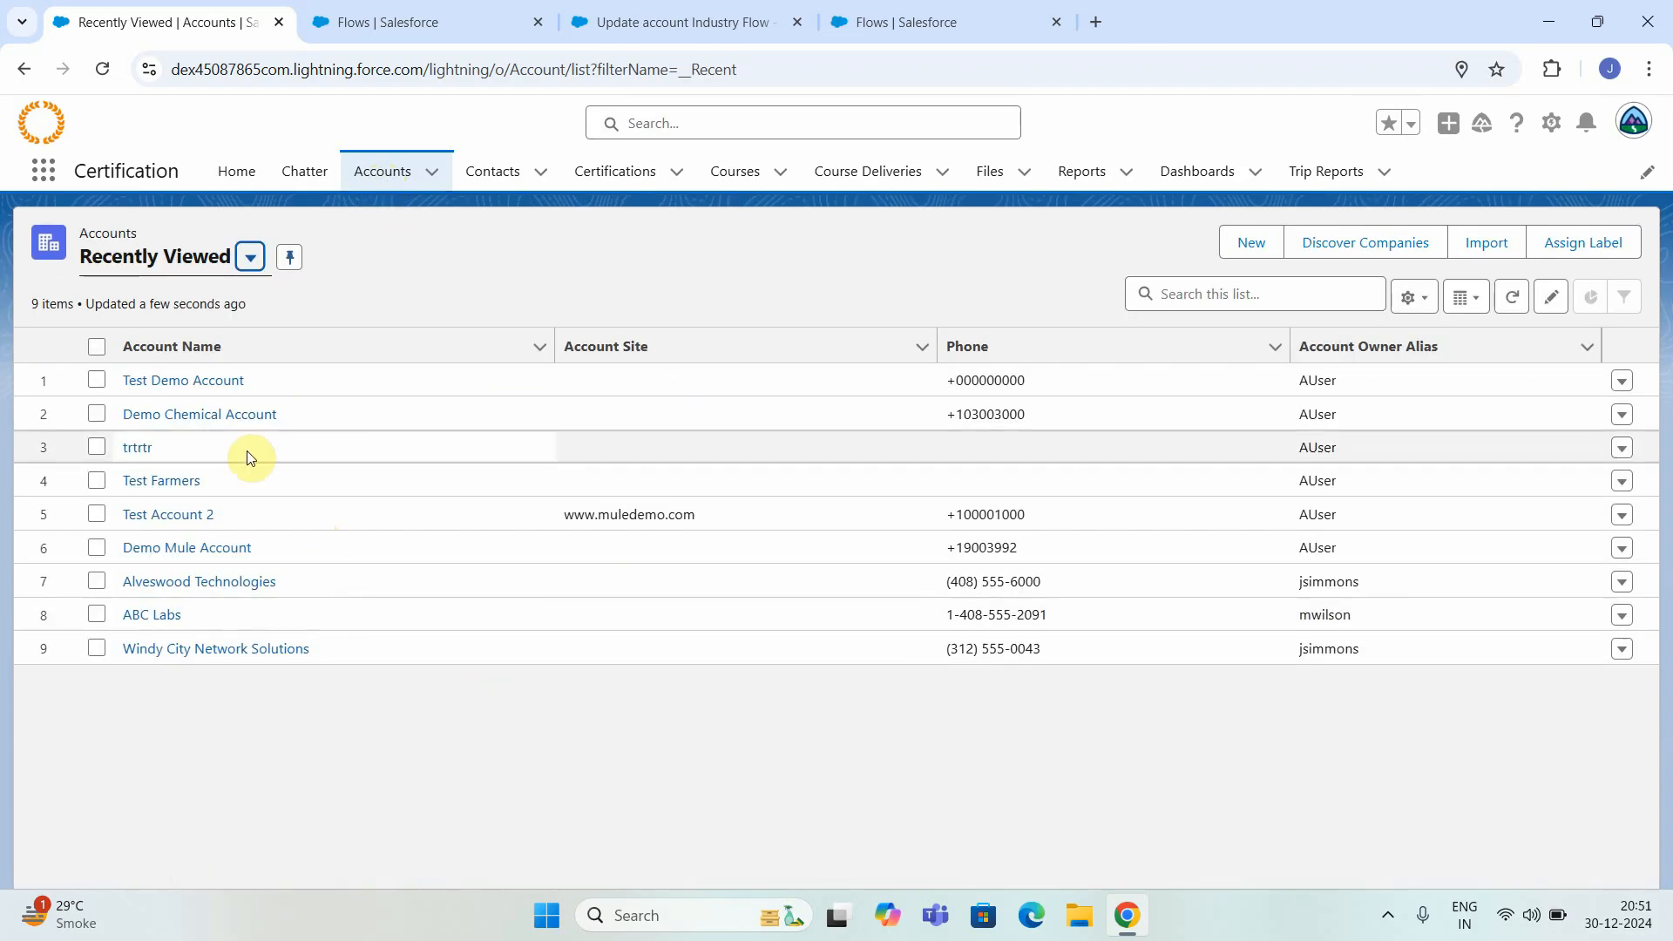
pyautogui.click(182, 415)
pyautogui.scroll(-3, 186, 425)
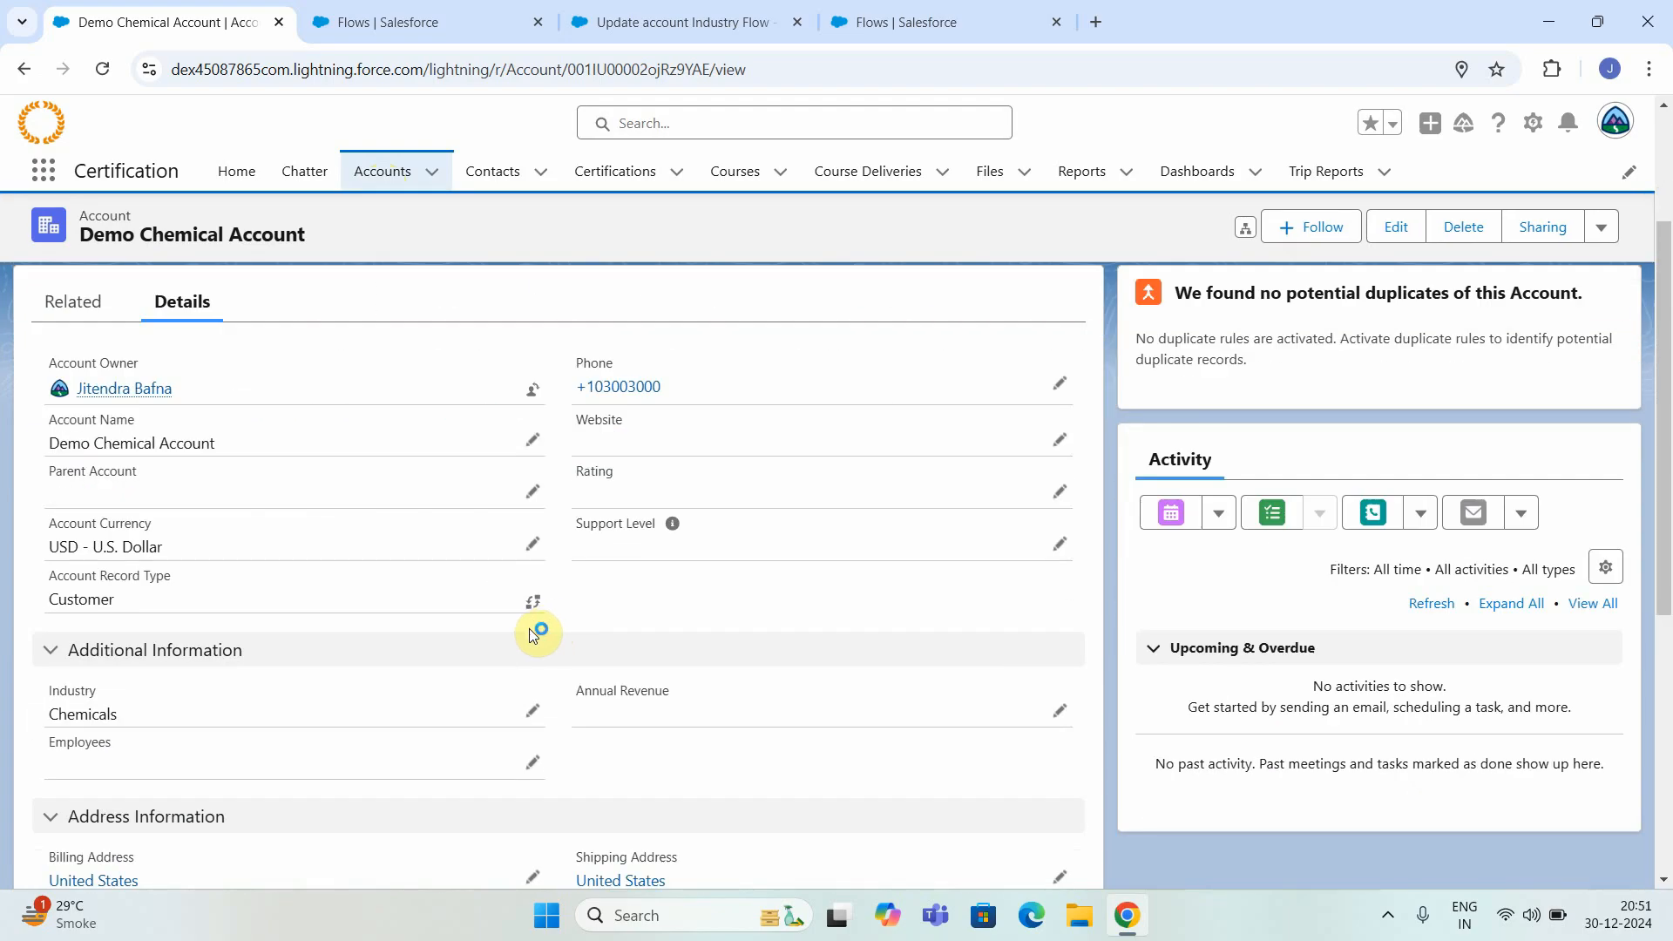
pyautogui.click(531, 713)
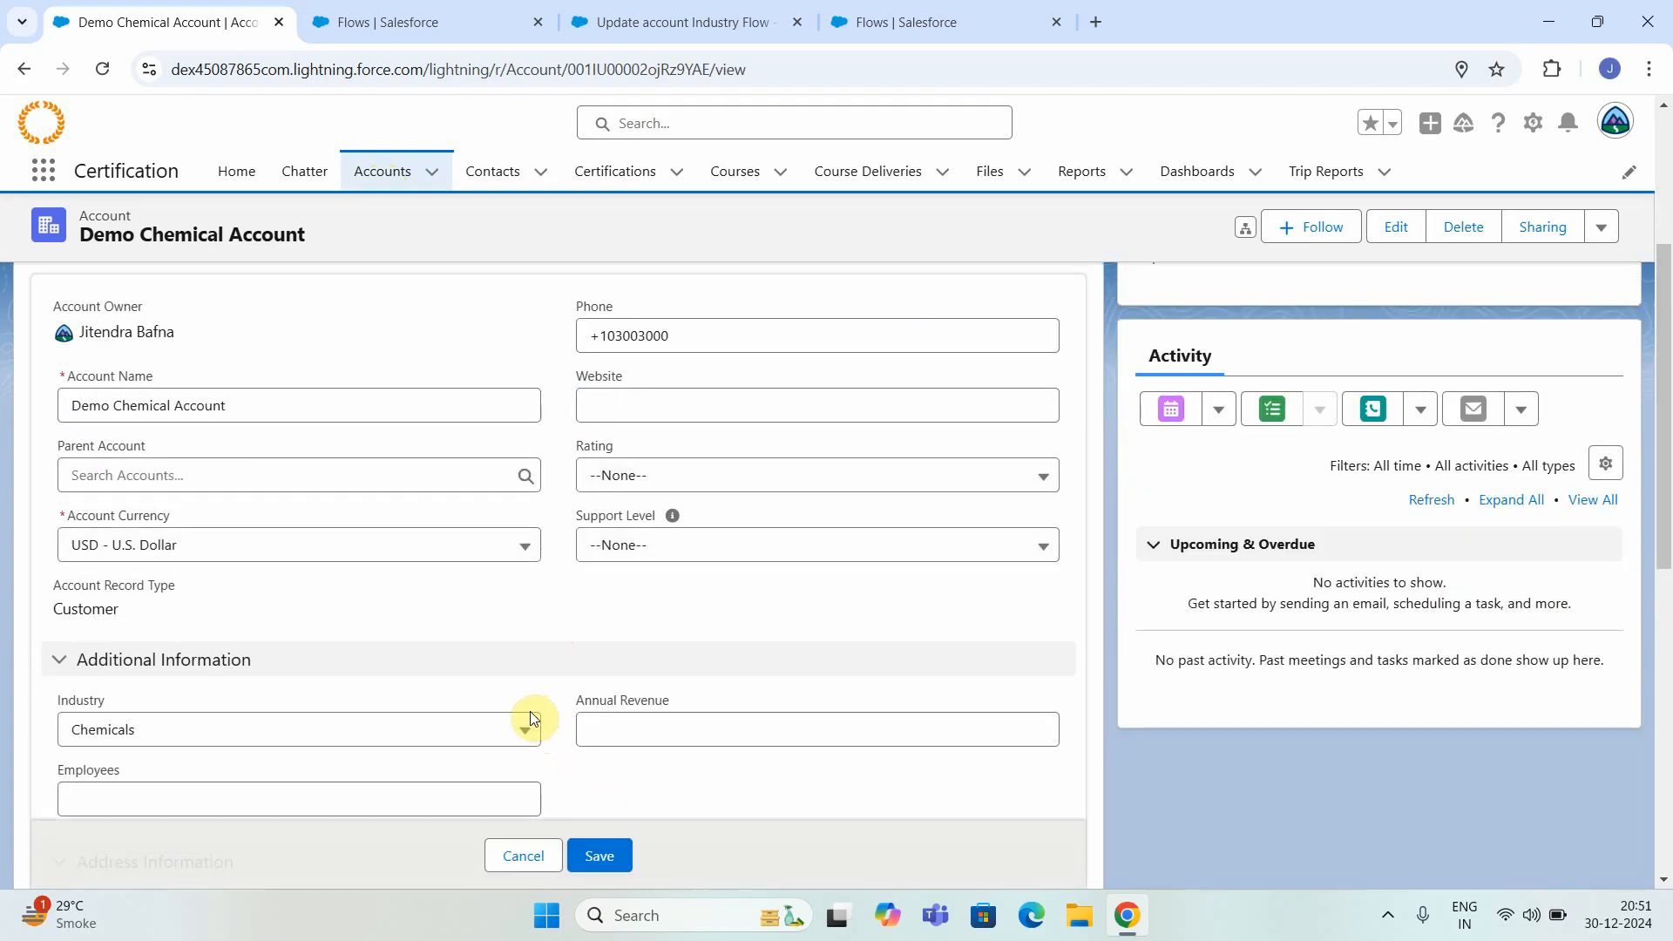
pyautogui.click(441, 733)
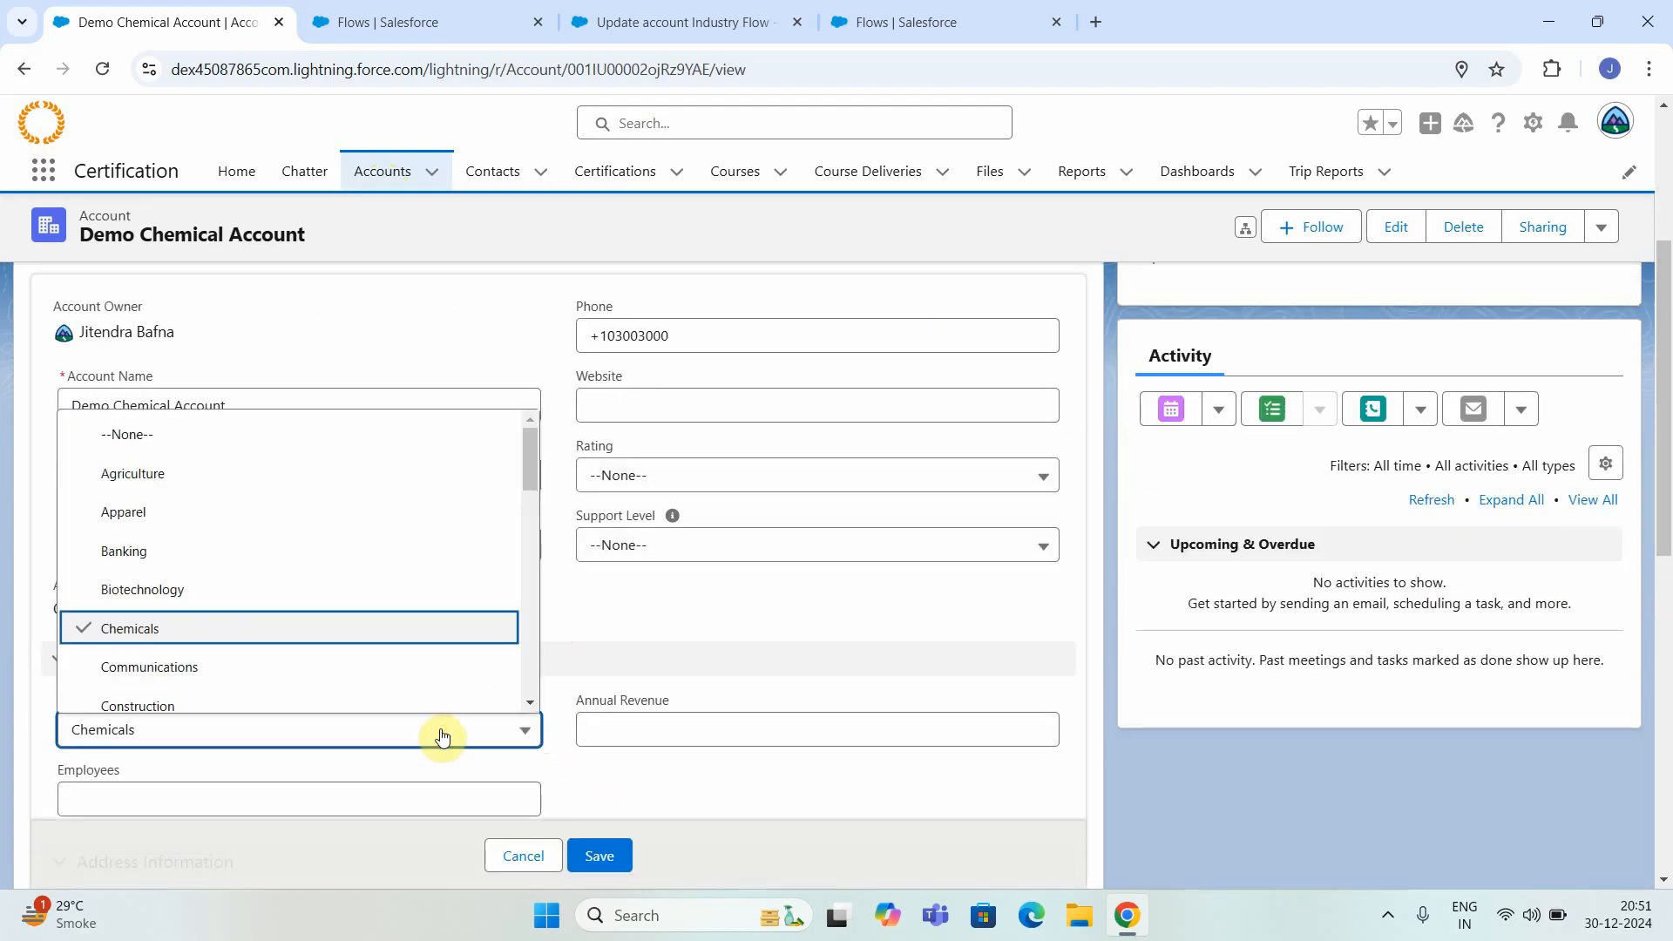
pyautogui.click(166, 666)
pyautogui.click(606, 855)
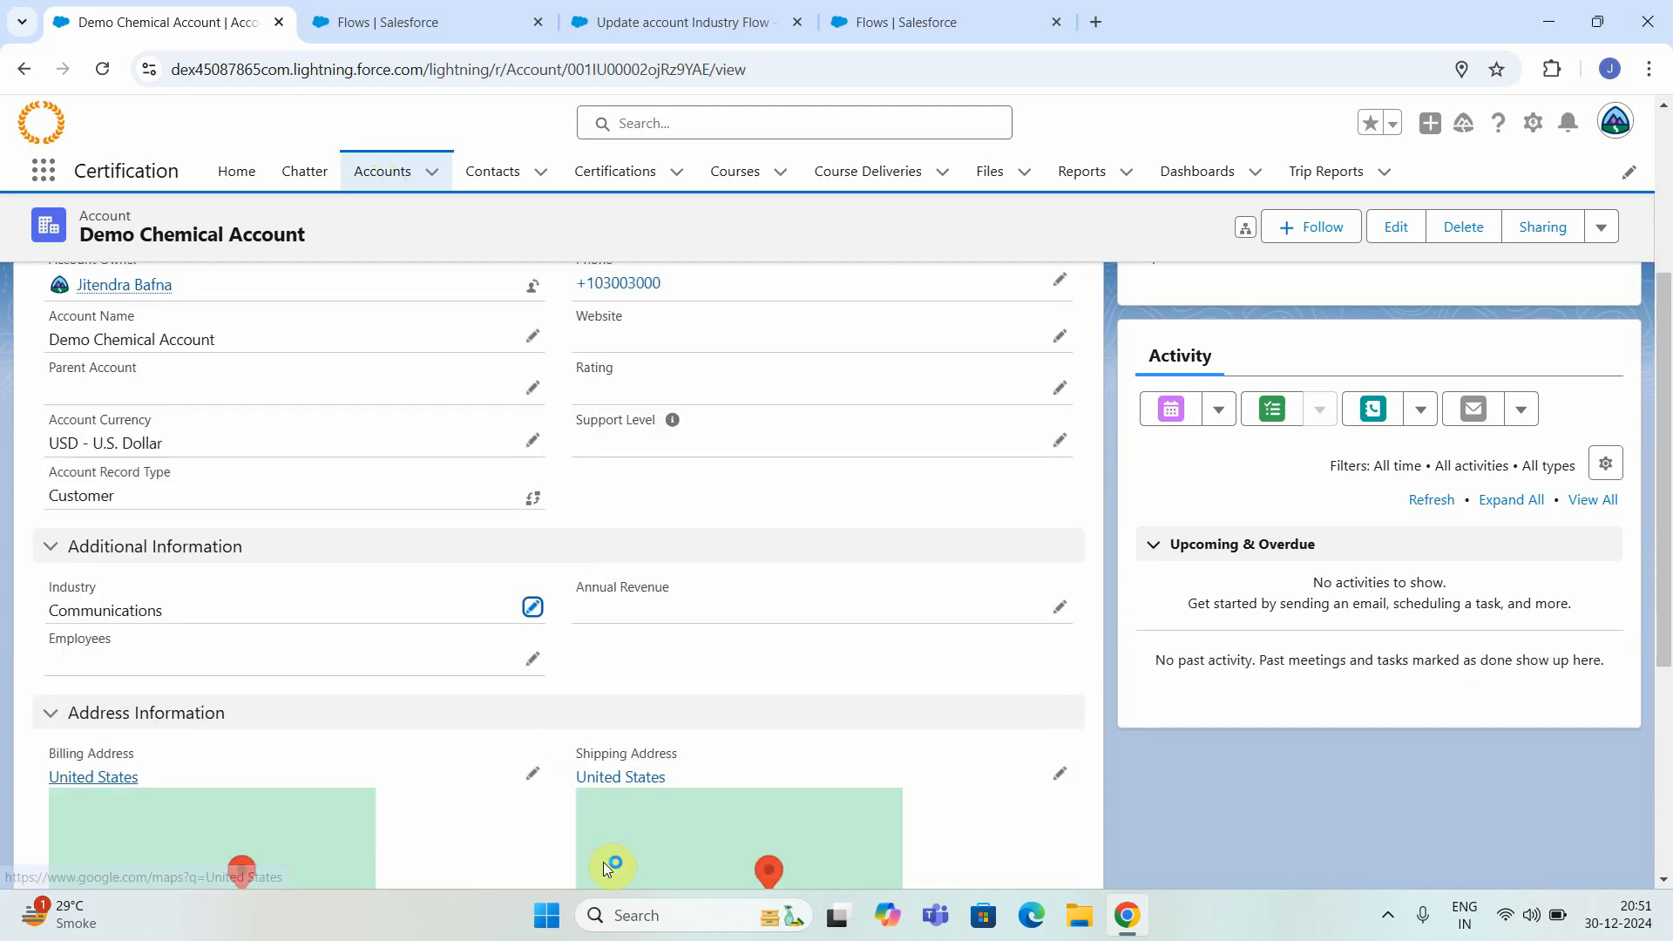
pyautogui.scroll(-4, 190, 635)
pyautogui.scroll(3, 313, 683)
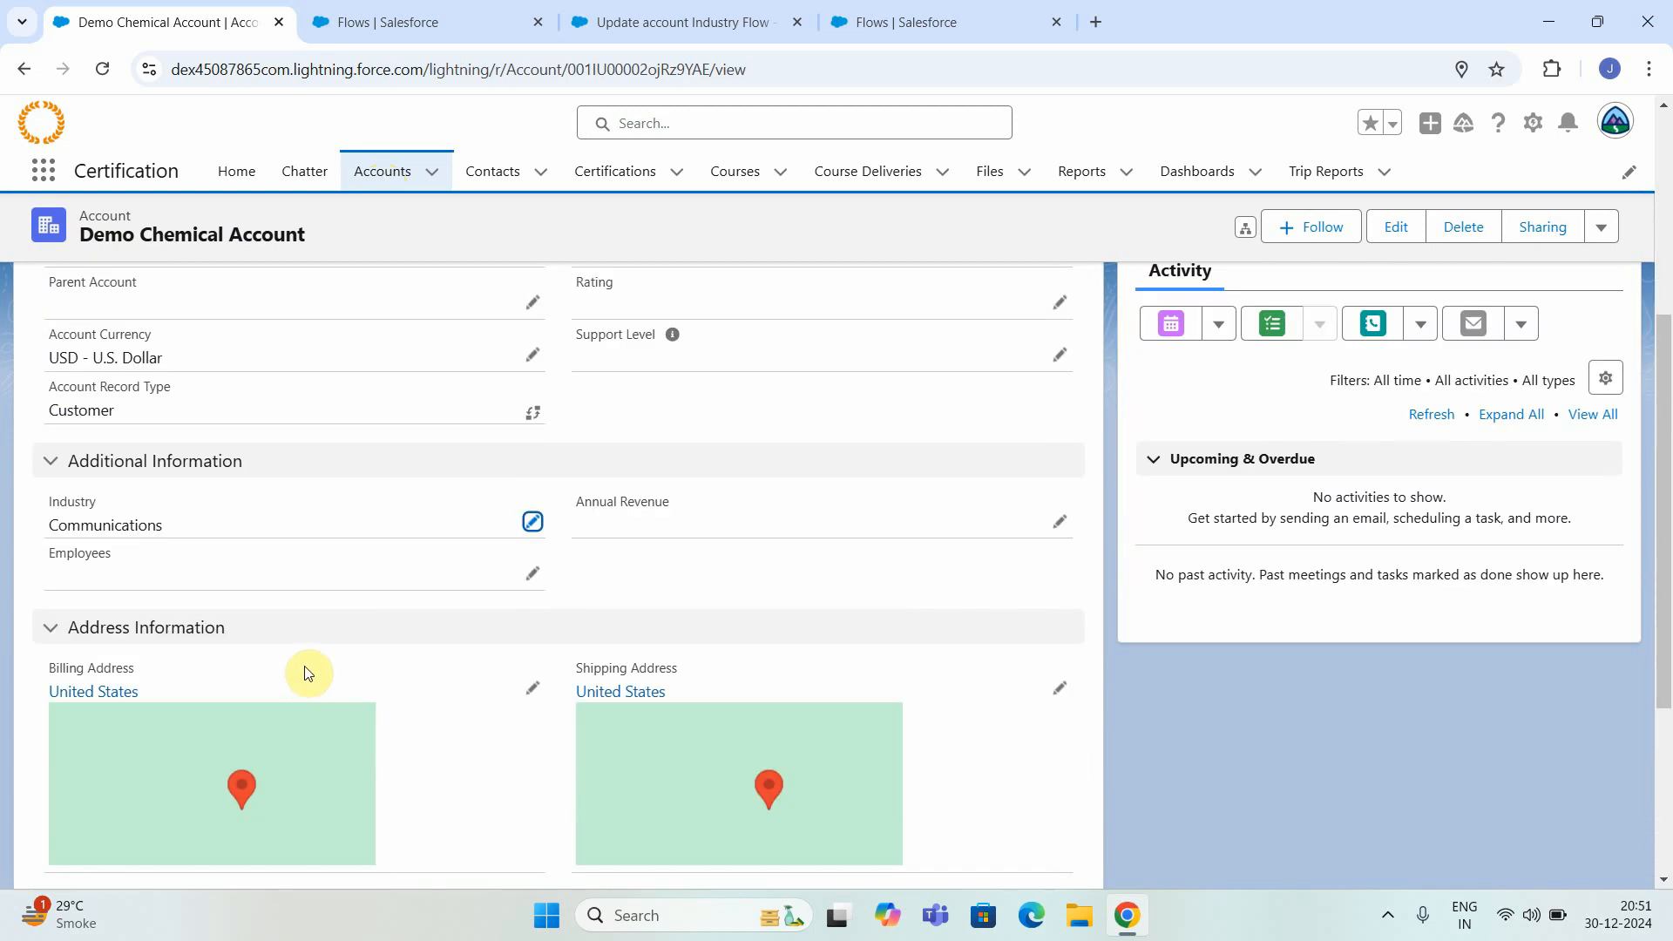
# Set the Demo Chemical Account's Industry to Chemicals, save the record, and check the resulting Industry value.
pyautogui.click(531, 523)
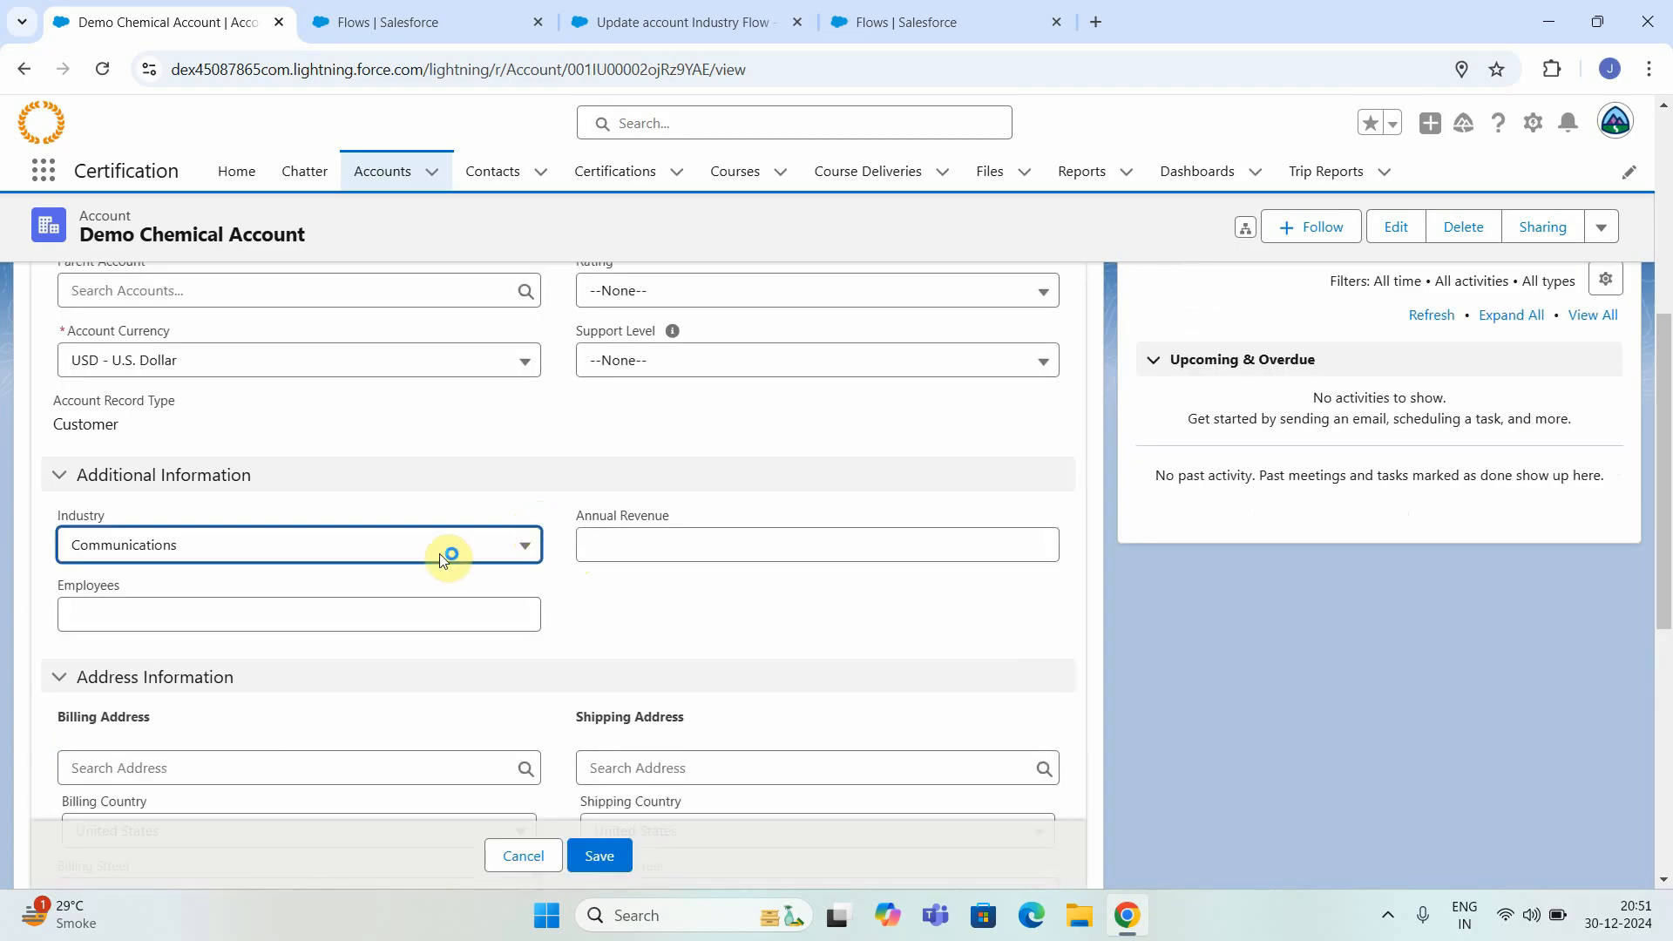
pyautogui.click(346, 560)
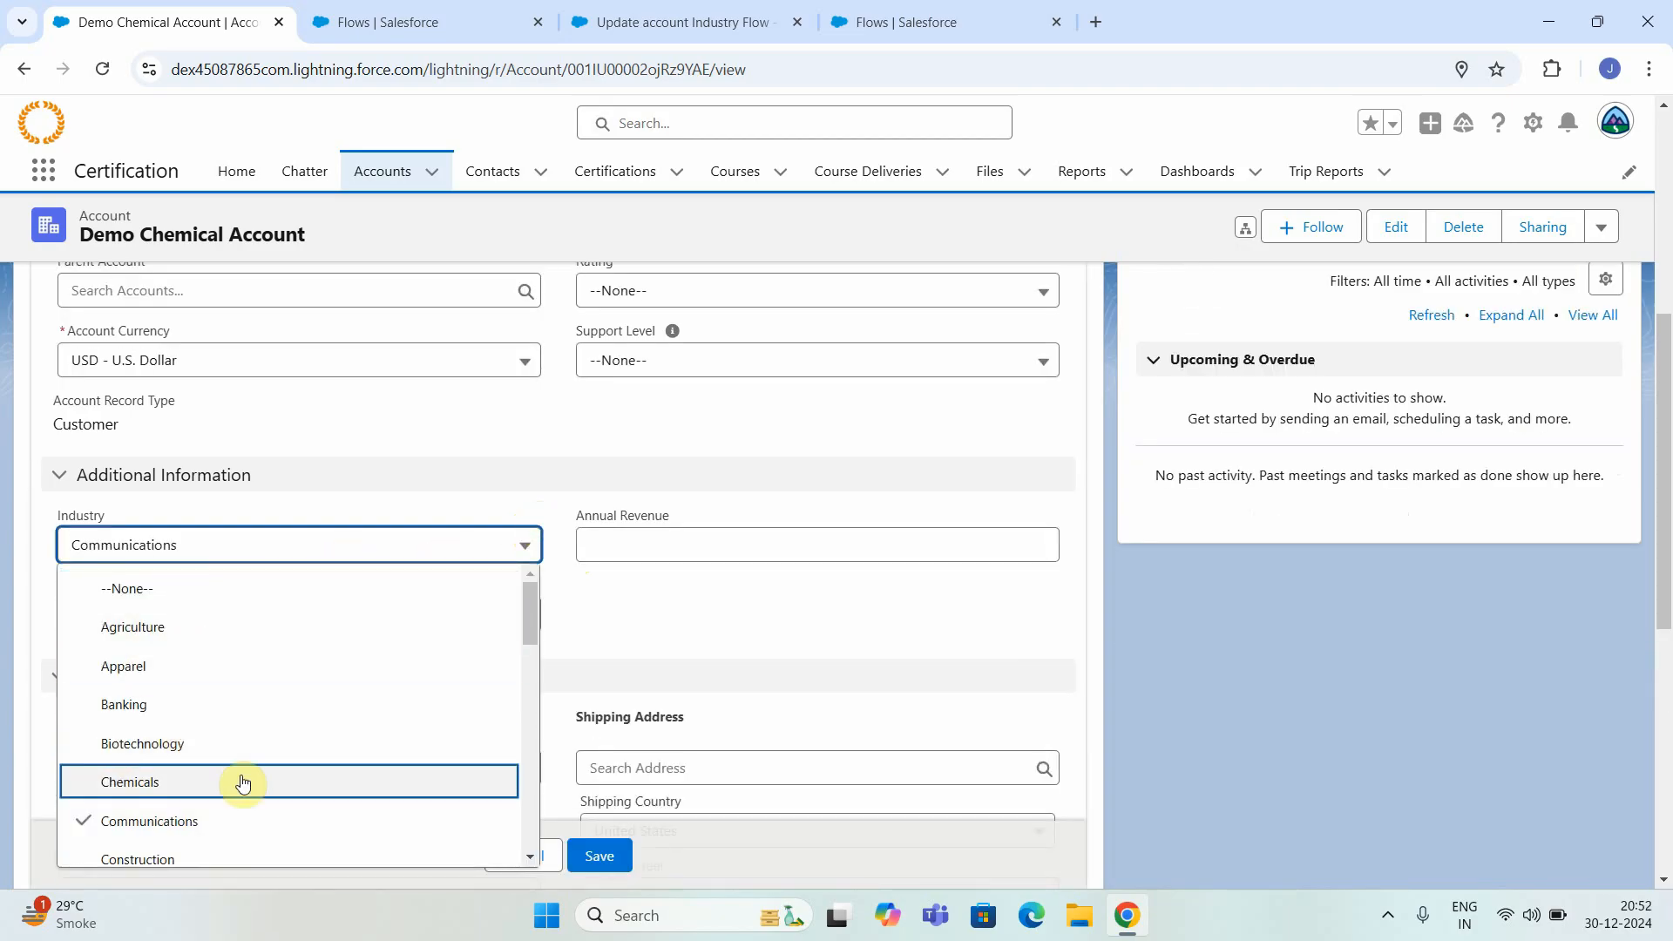
pyautogui.click(157, 787)
pyautogui.click(599, 856)
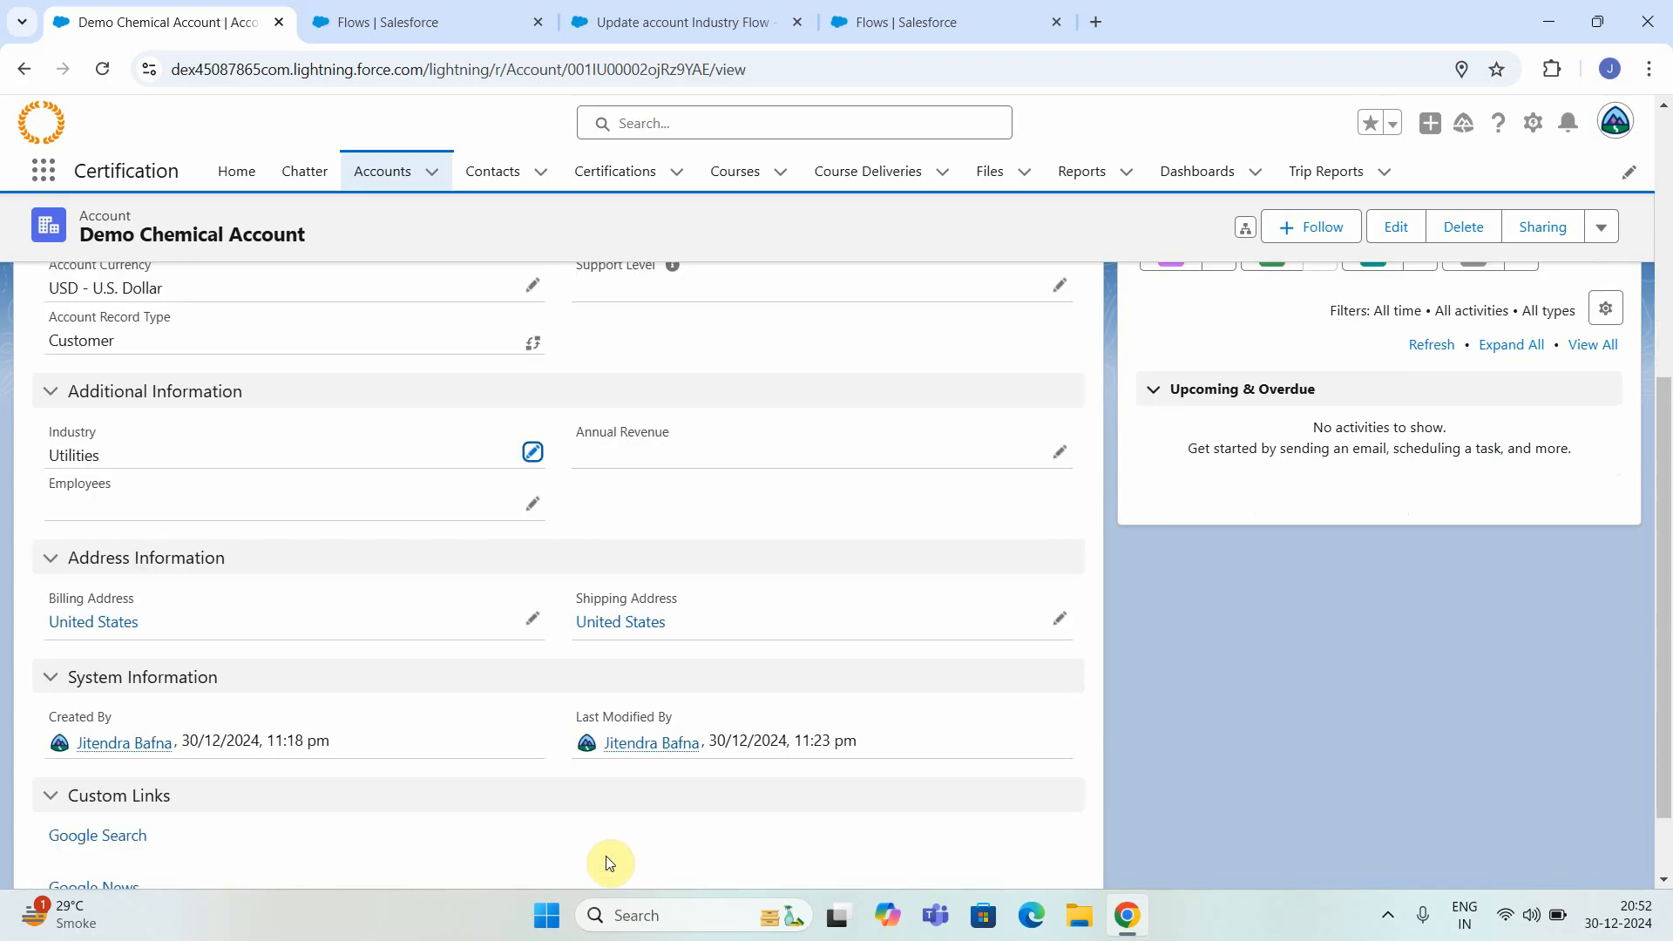
pyautogui.moveTo(119, 462); pyautogui.dragTo(40, 471)
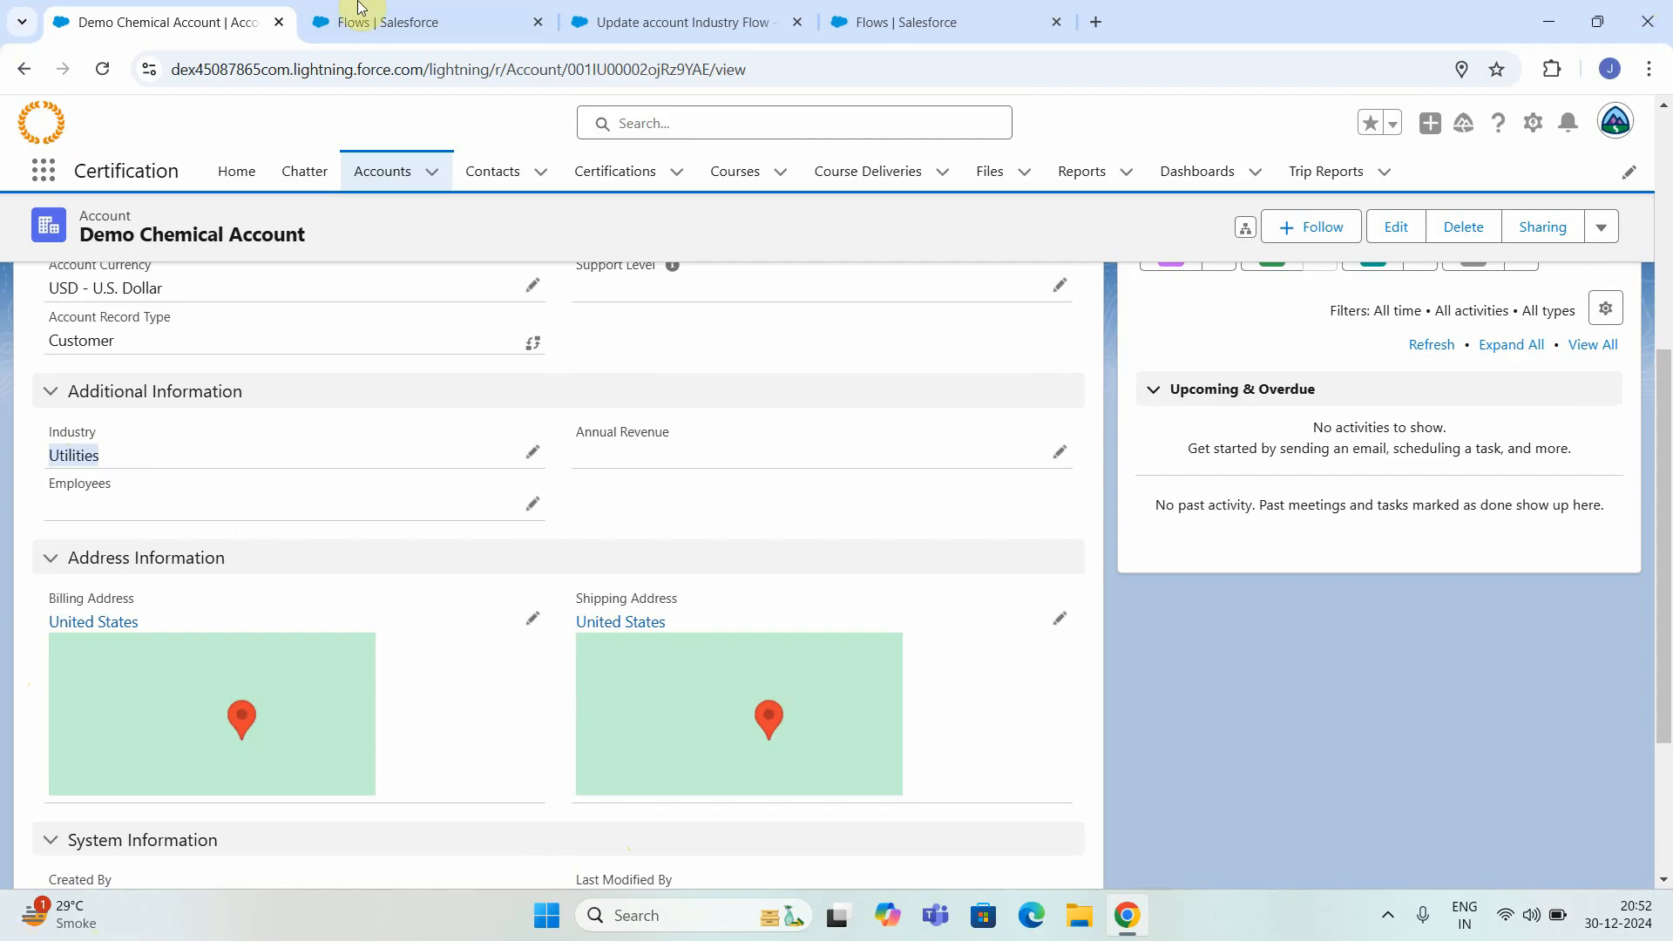
# Review the update element's settings in the Update account Industry Flow in Flow Builder.
pyautogui.click(411, 30)
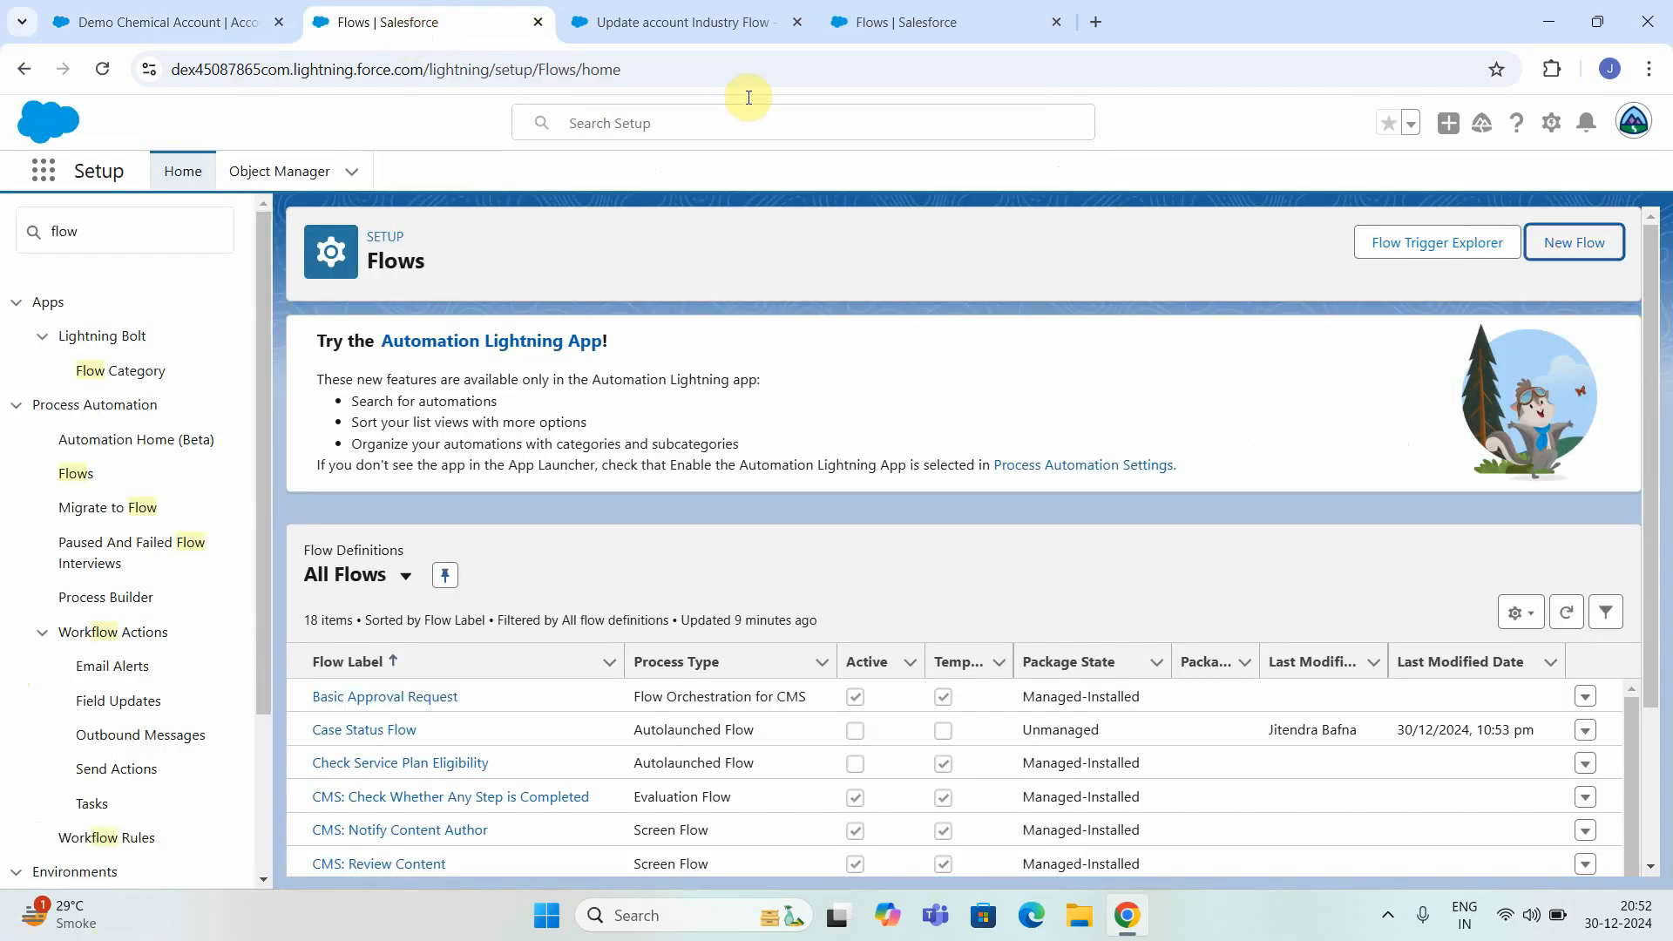
pyautogui.click(667, 22)
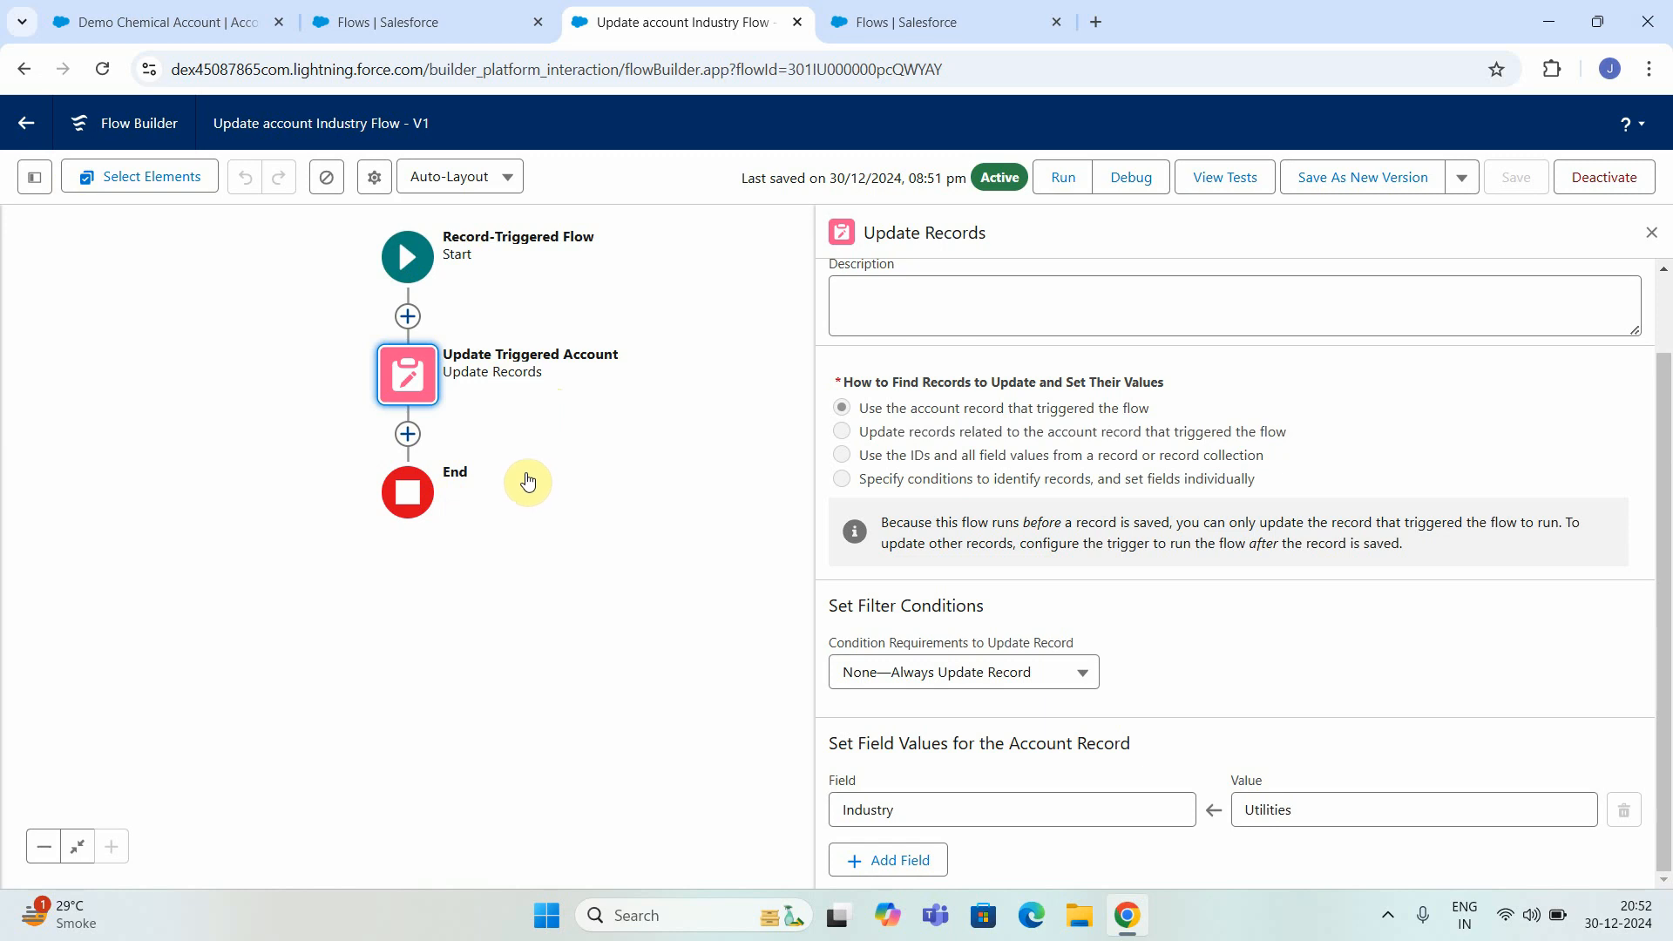
pyautogui.click(453, 10)
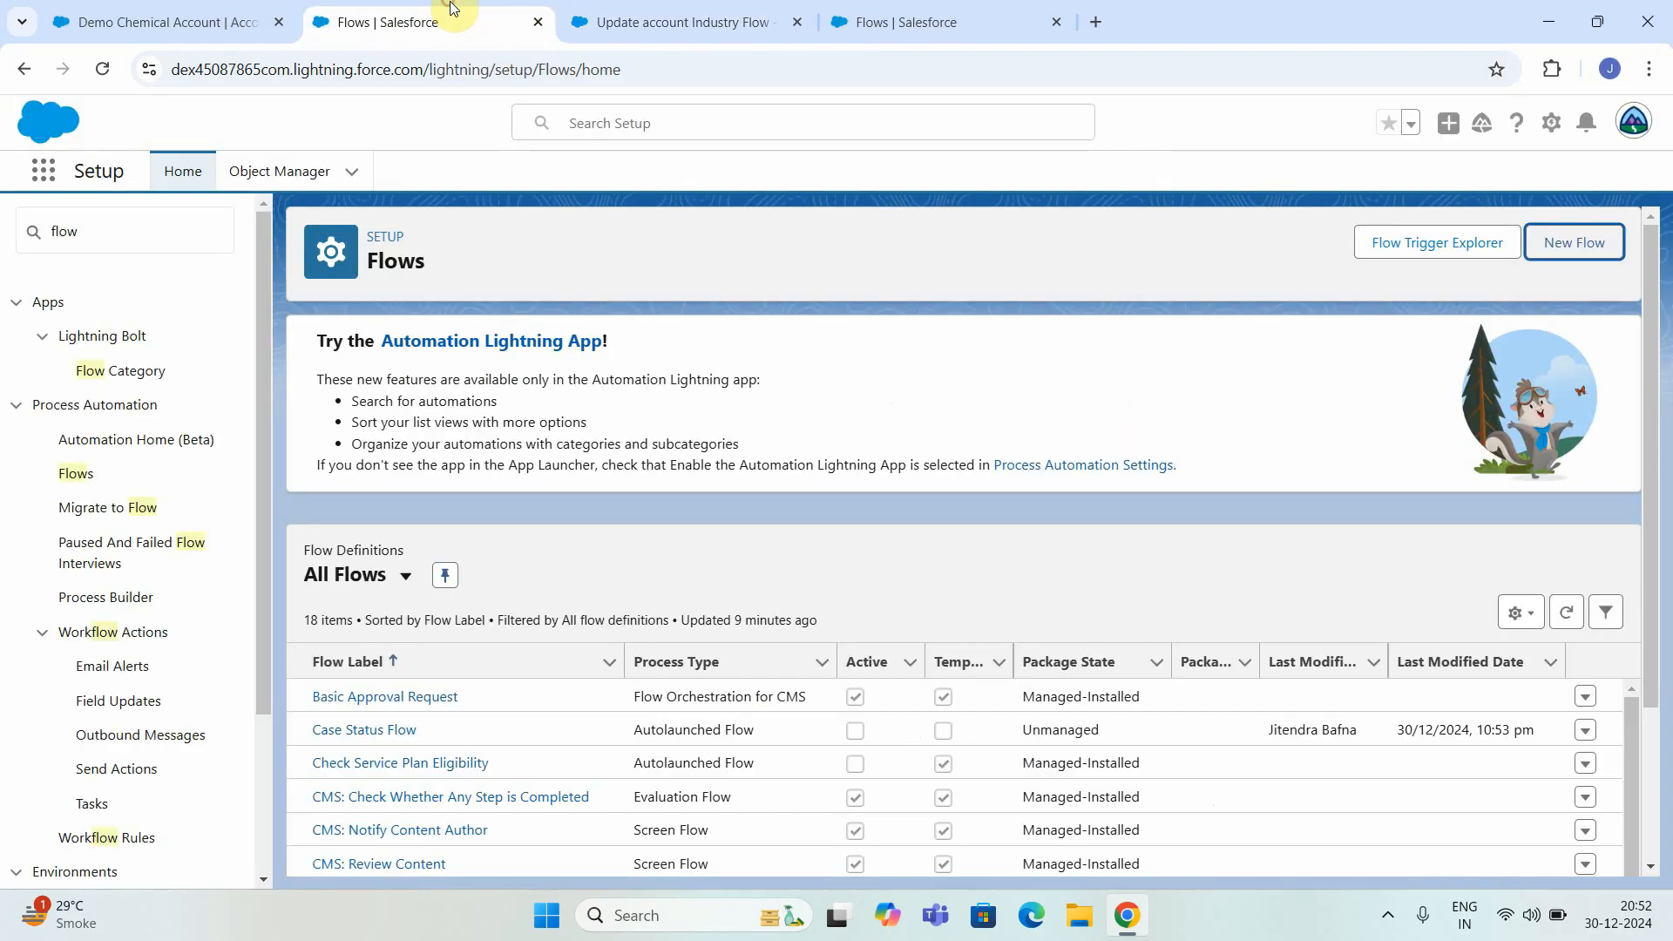
# Start a new account of the Customer record type in the Certification app and name it "Test Other Account".
pyautogui.click(201, 13)
pyautogui.scroll(5, 522, 488)
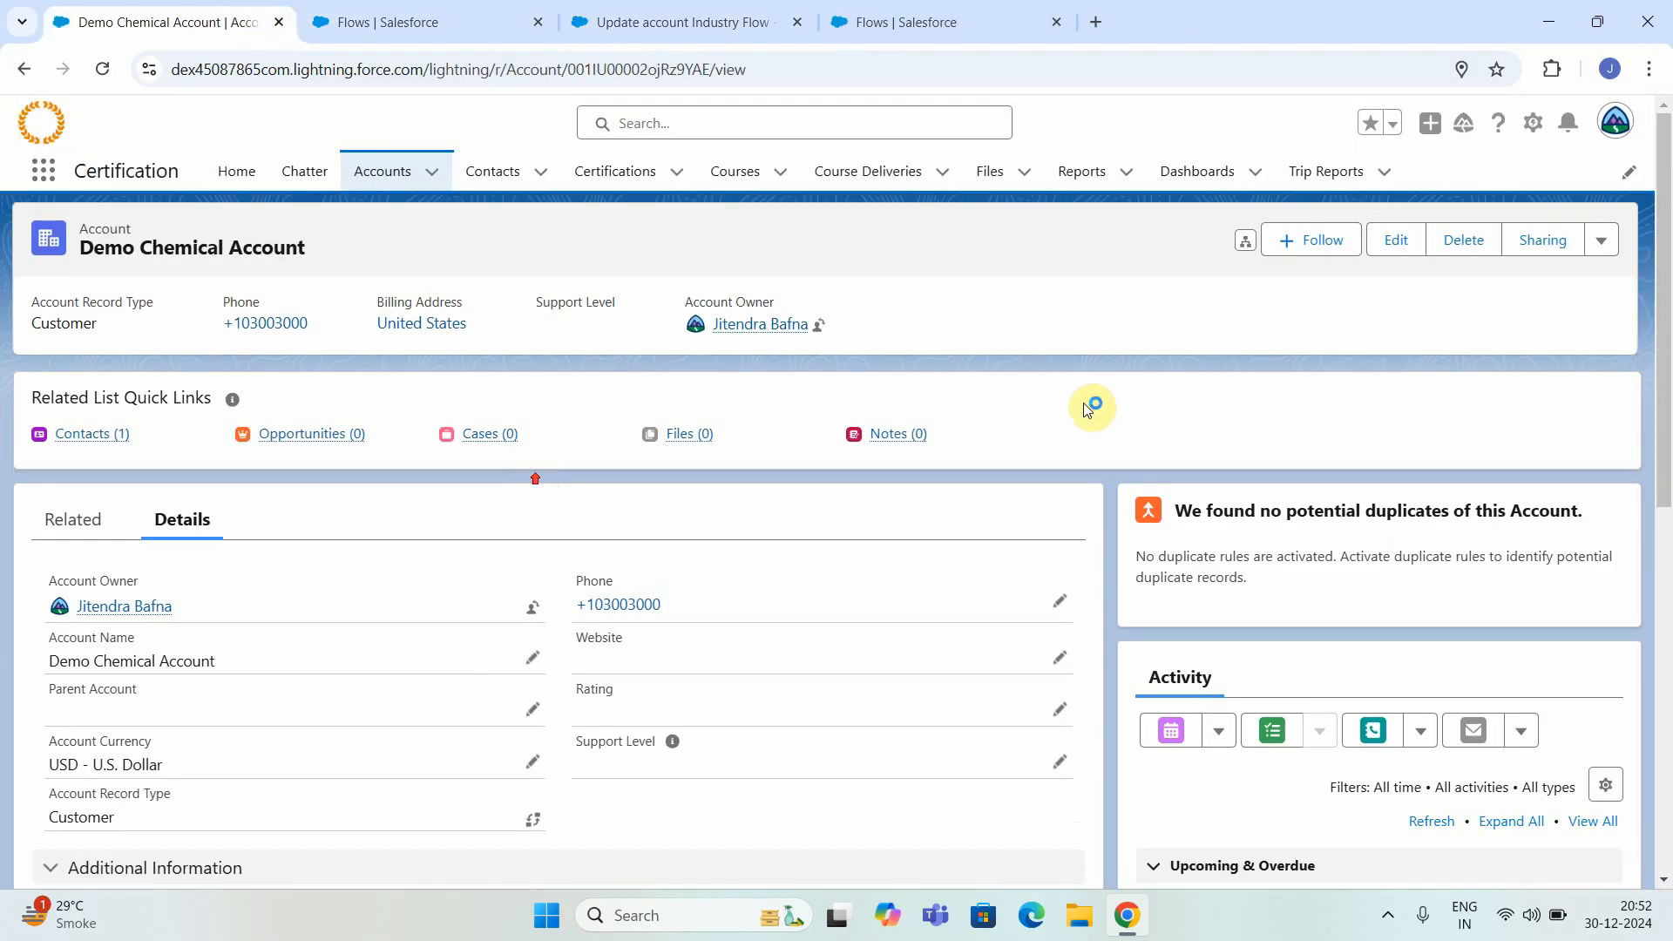
pyautogui.click(383, 170)
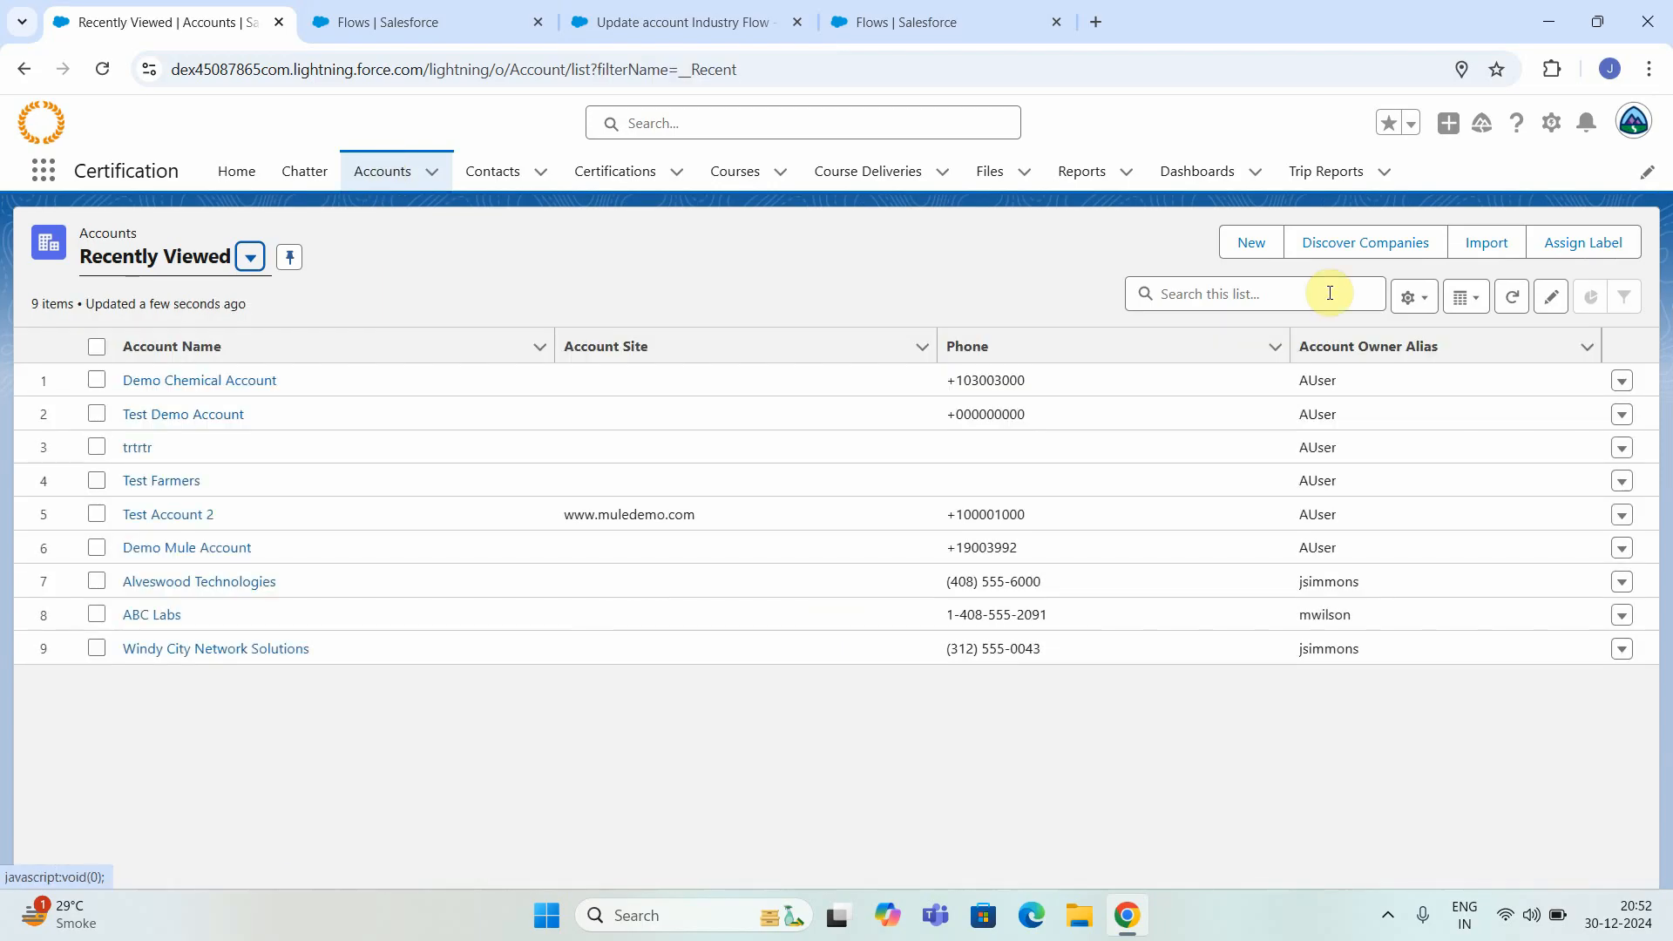
pyautogui.click(1251, 244)
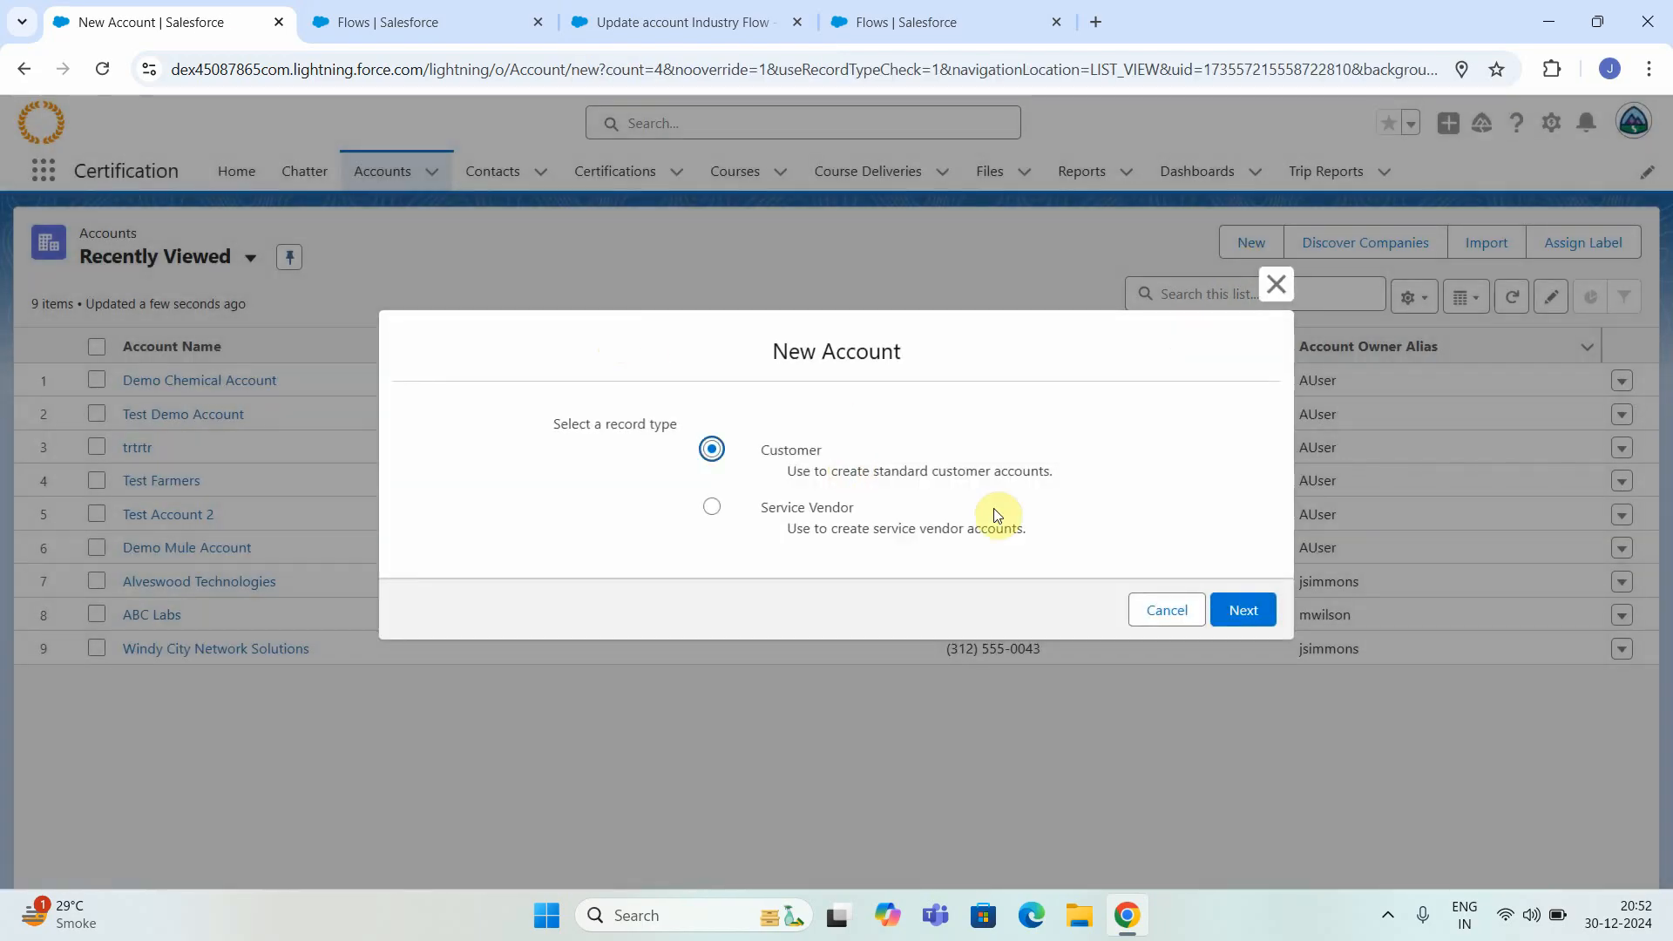
pyautogui.click(1240, 616)
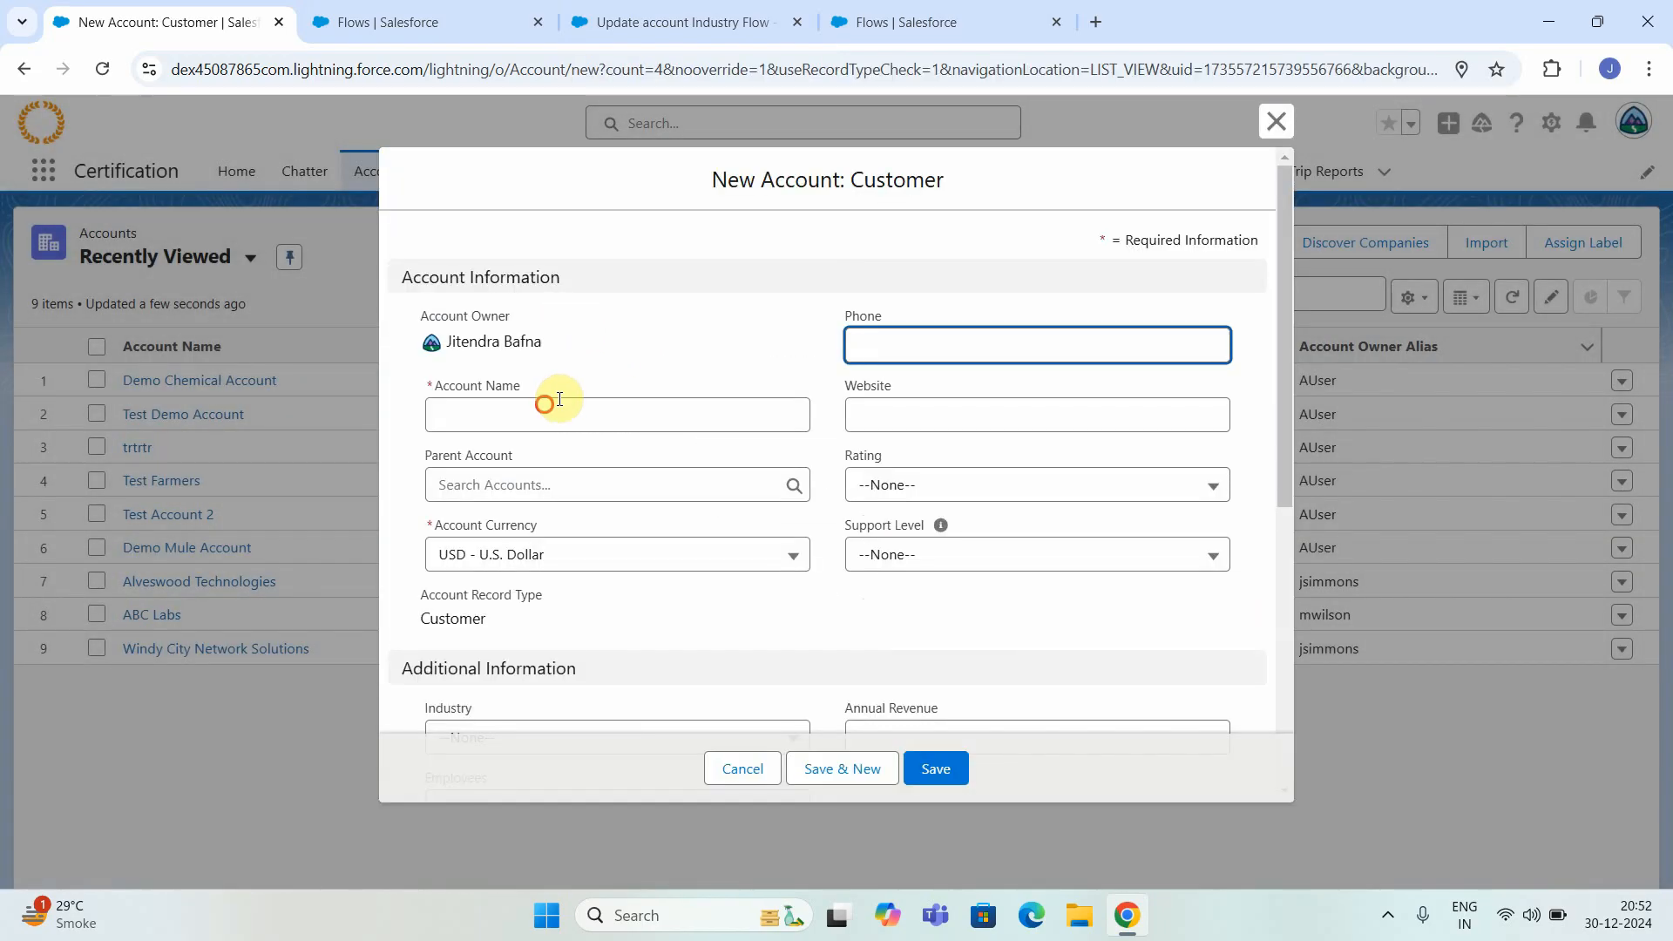
pyautogui.click(544, 419)
pyautogui.write('Test Other Account')
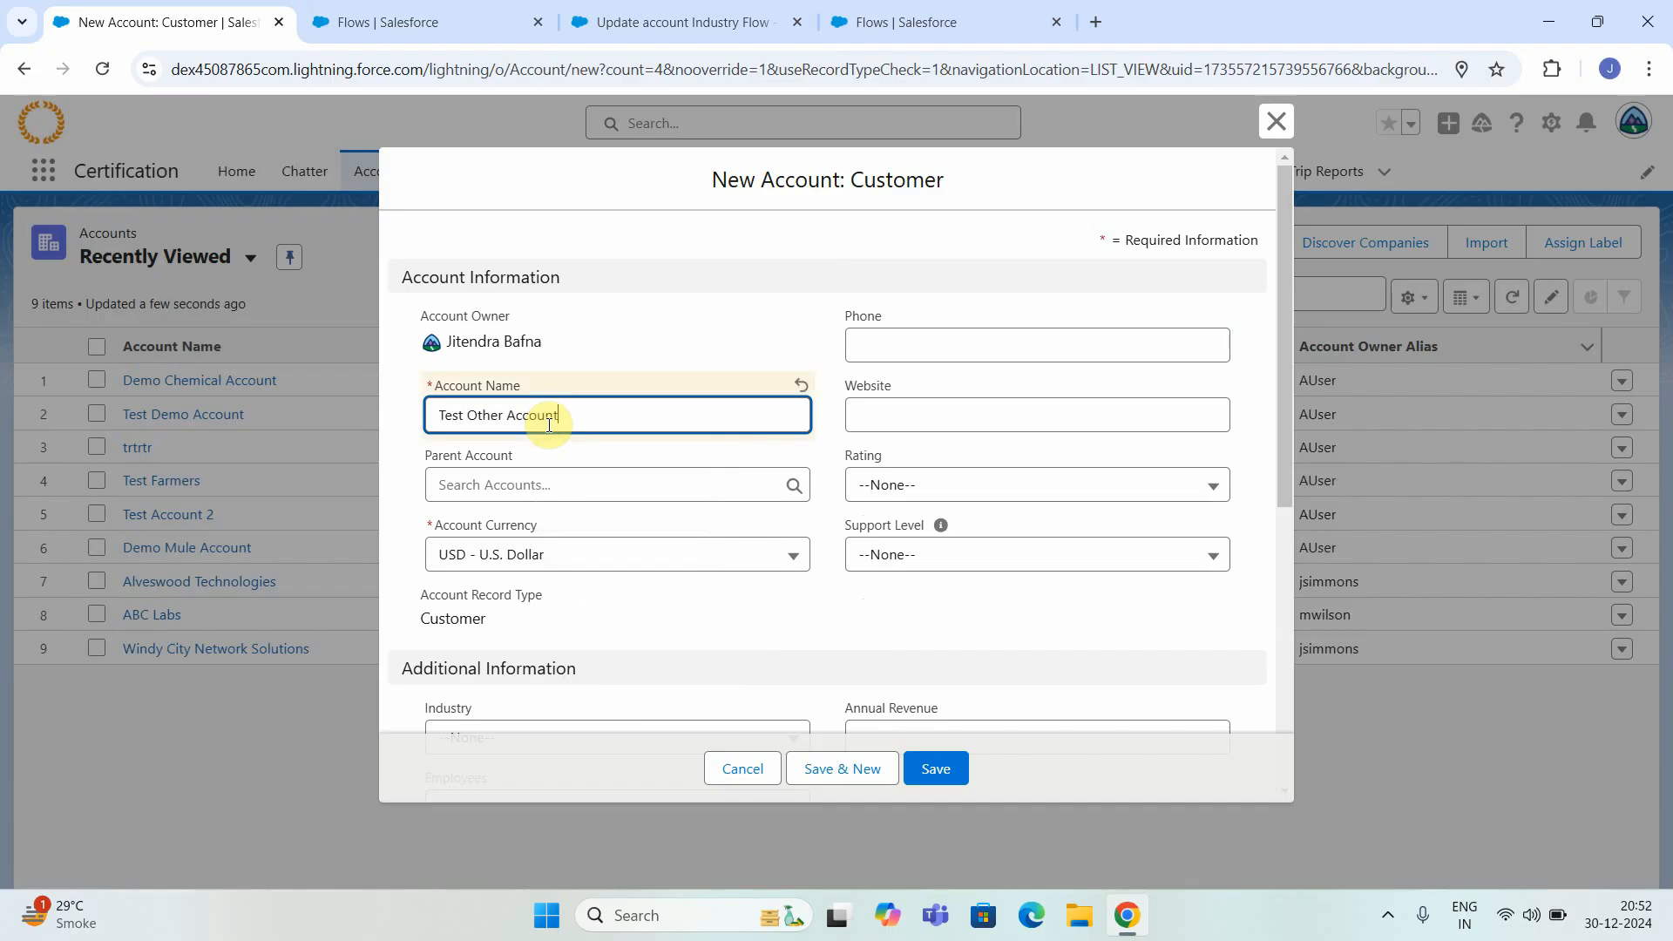
# Save the new account with Biotechnology as its Industry and check that field on the created record.
pyautogui.scroll(-4, 605, 448)
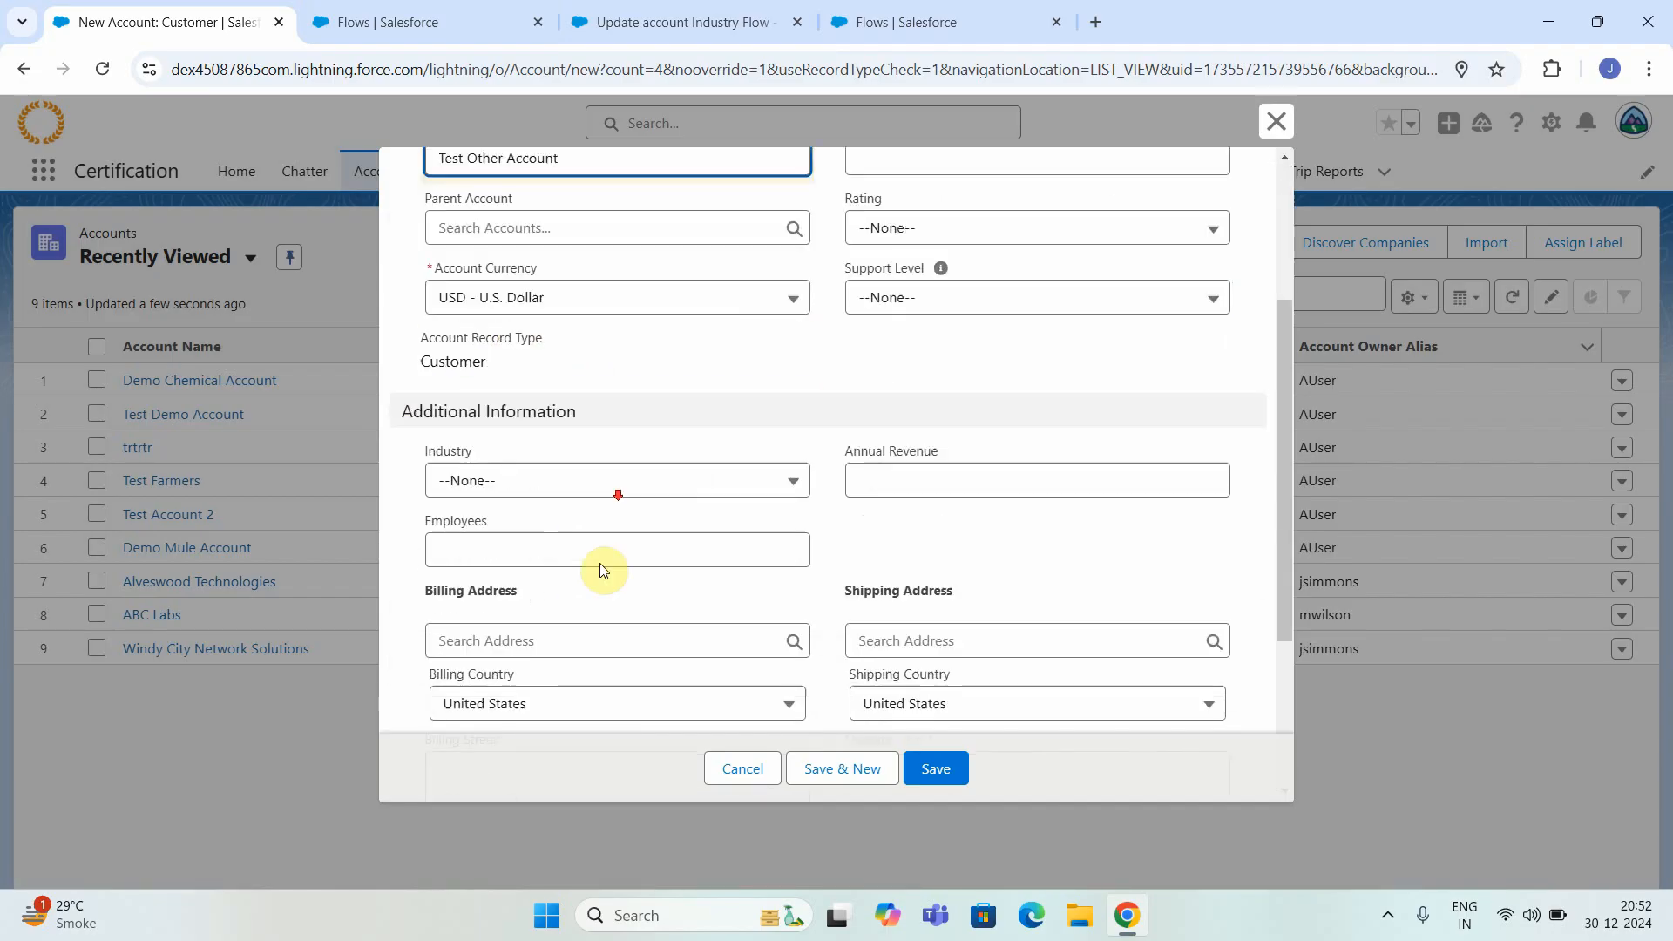
pyautogui.click(608, 413)
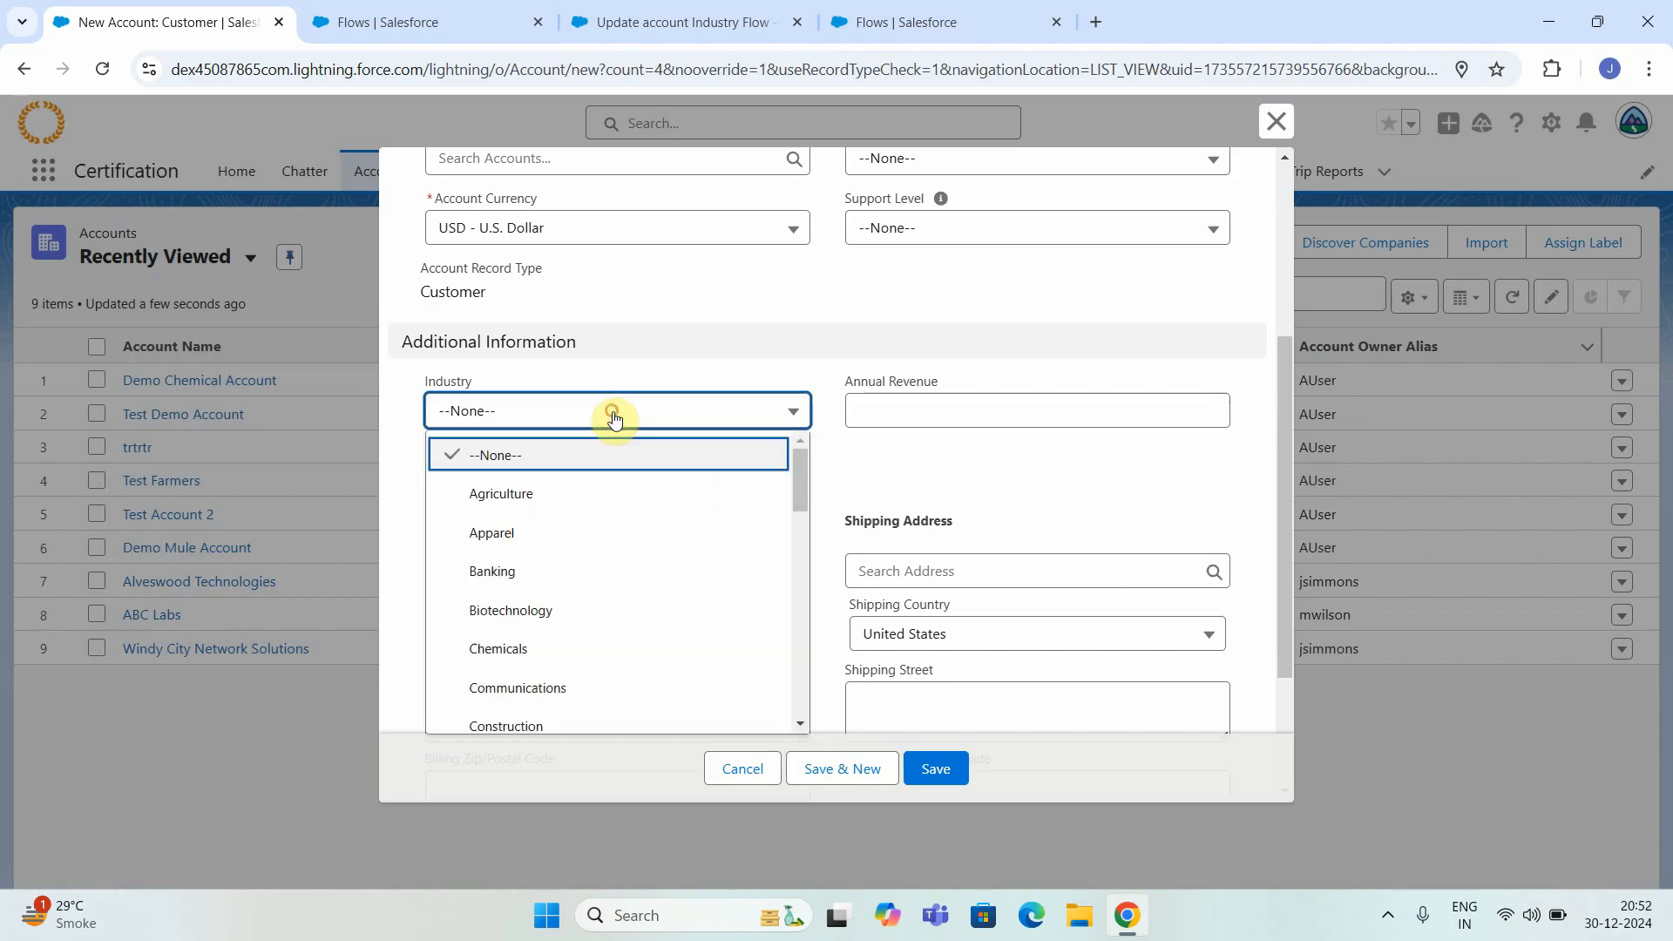
pyautogui.click(538, 613)
pyautogui.click(952, 762)
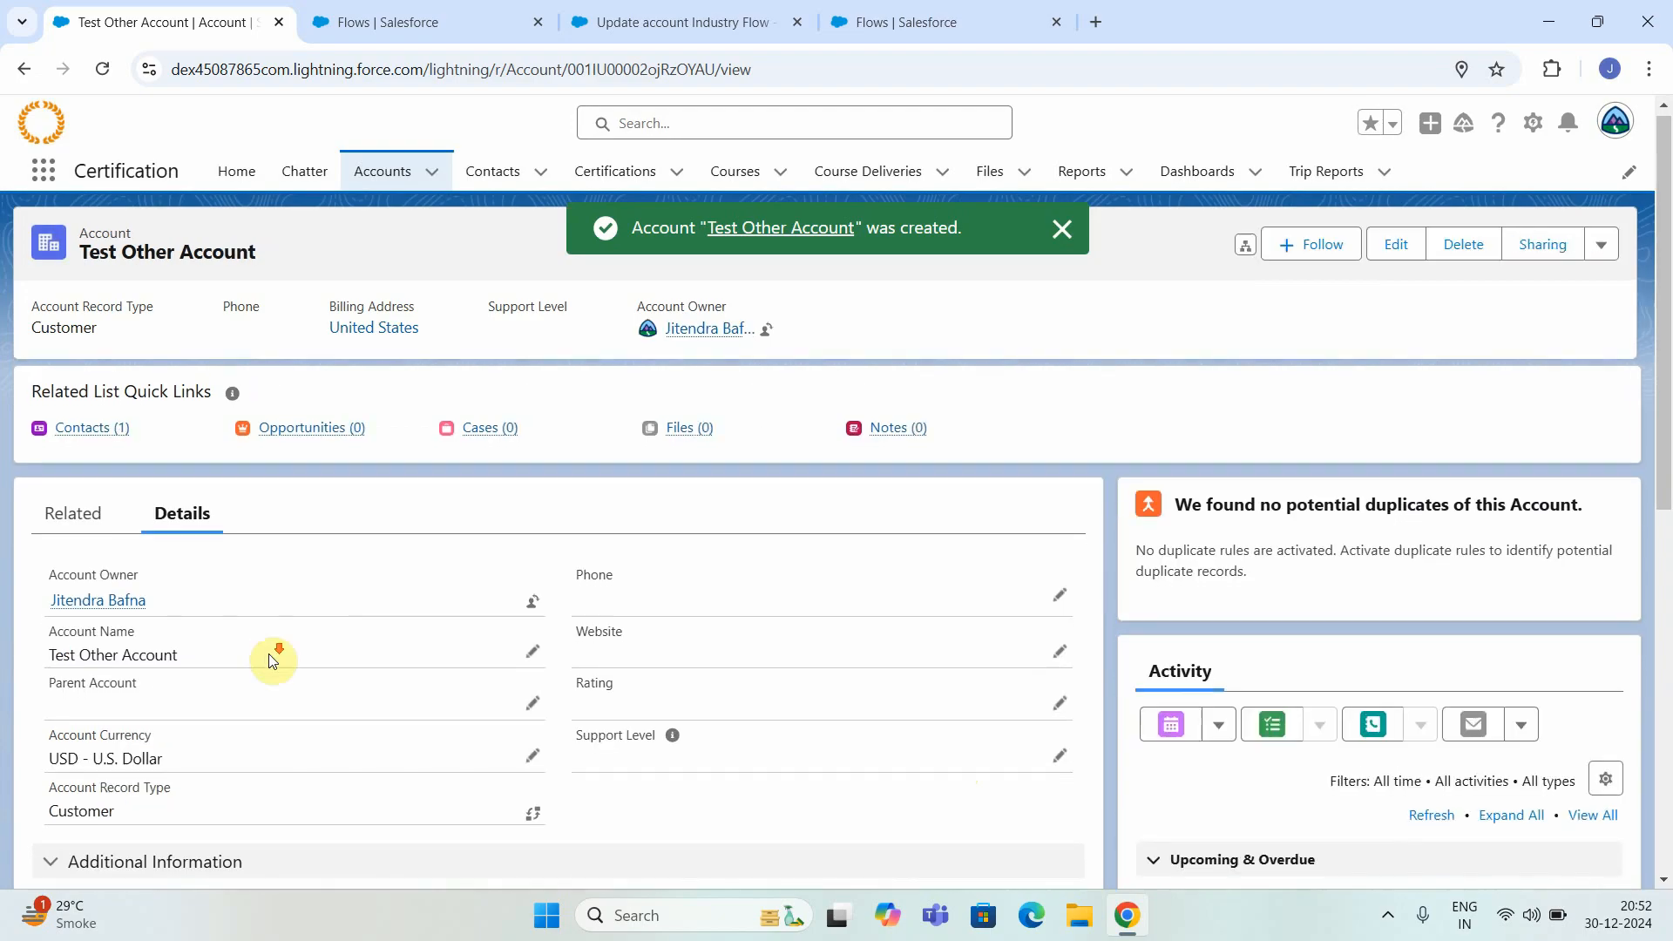
pyautogui.scroll(-2, 268, 662)
pyautogui.moveTo(160, 718); pyautogui.dragTo(46, 724)
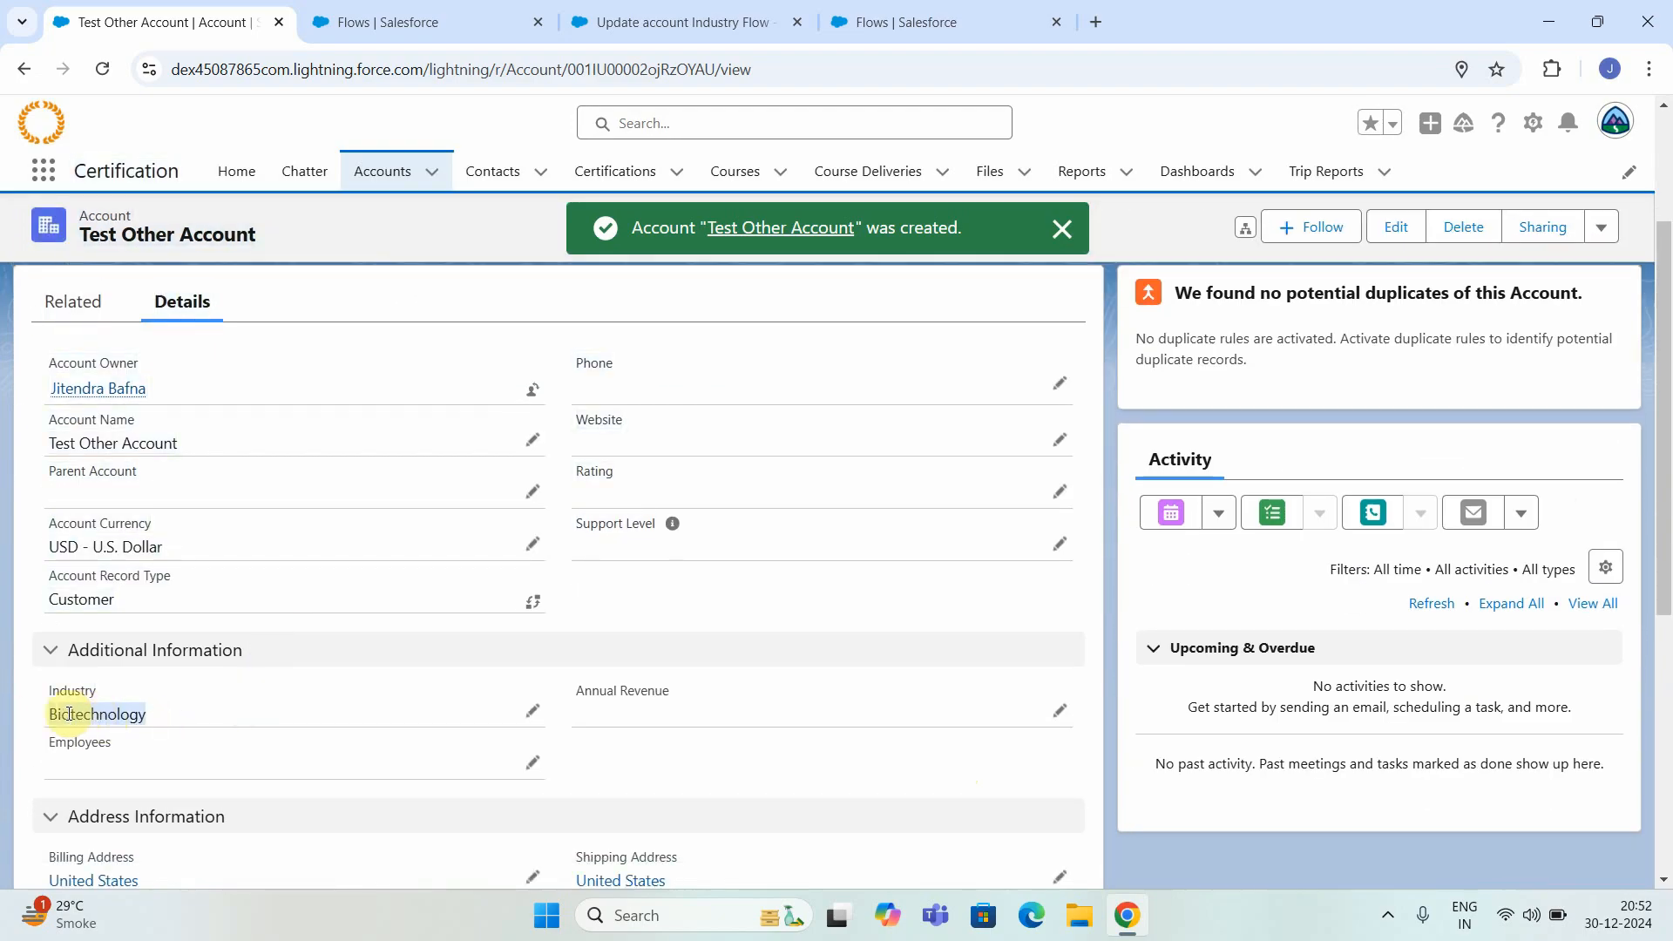
# Change the Test Other Account's Industry to Chemicals, save the record, and check the resulting Industry value.
pyautogui.click(533, 711)
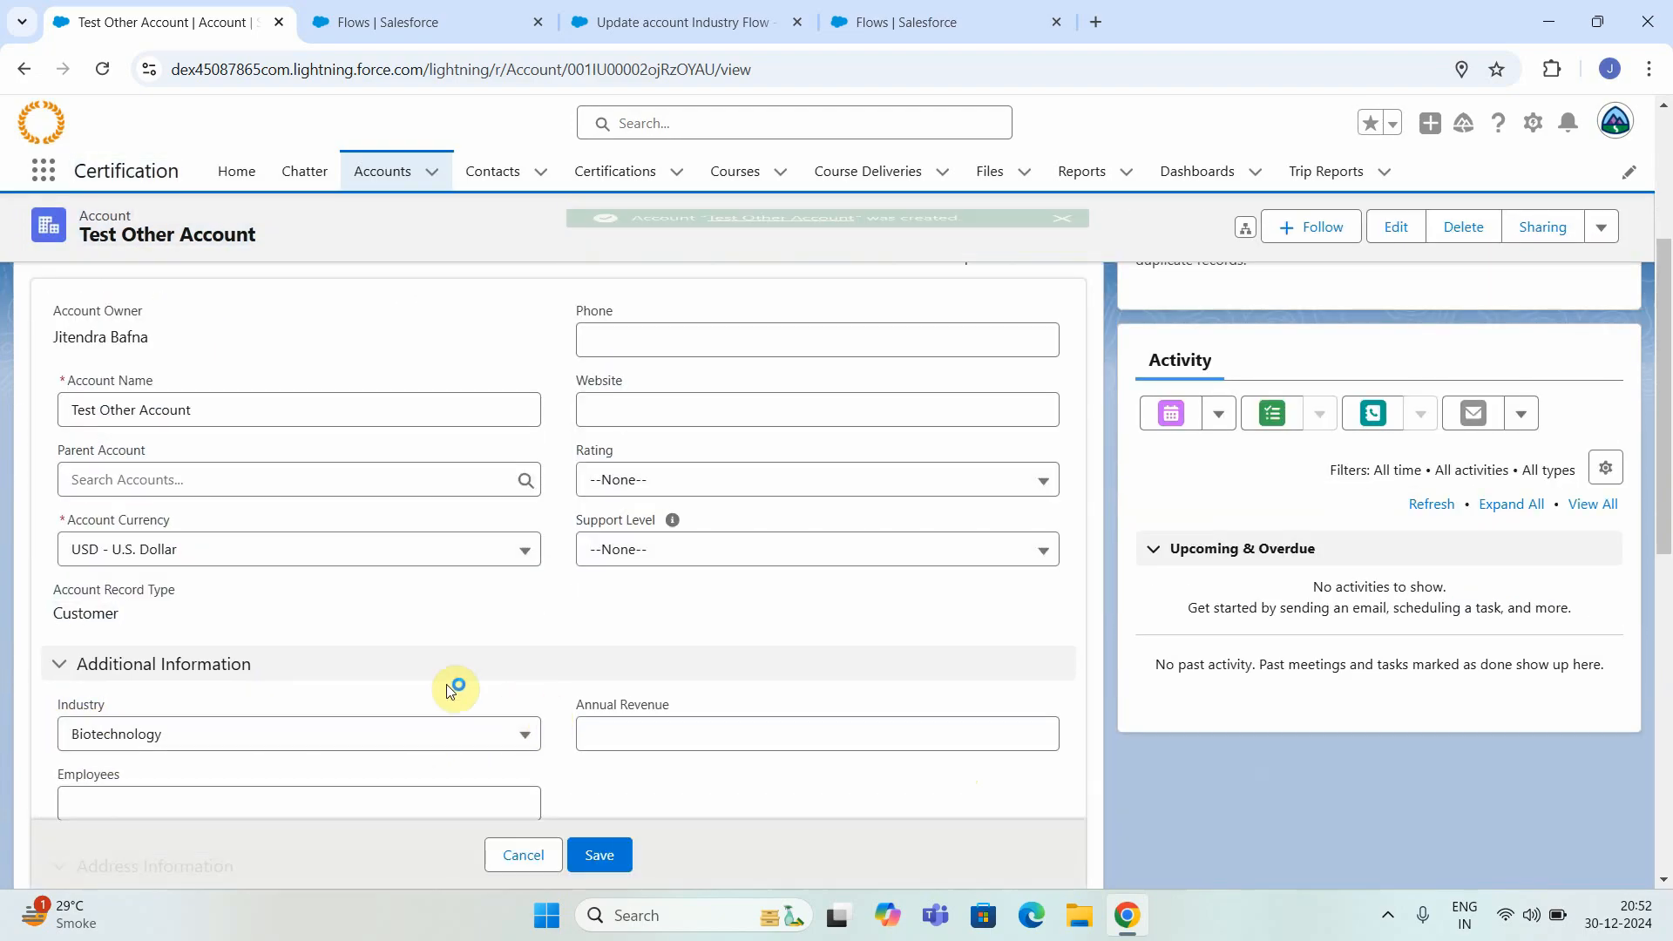
pyautogui.click(519, 739)
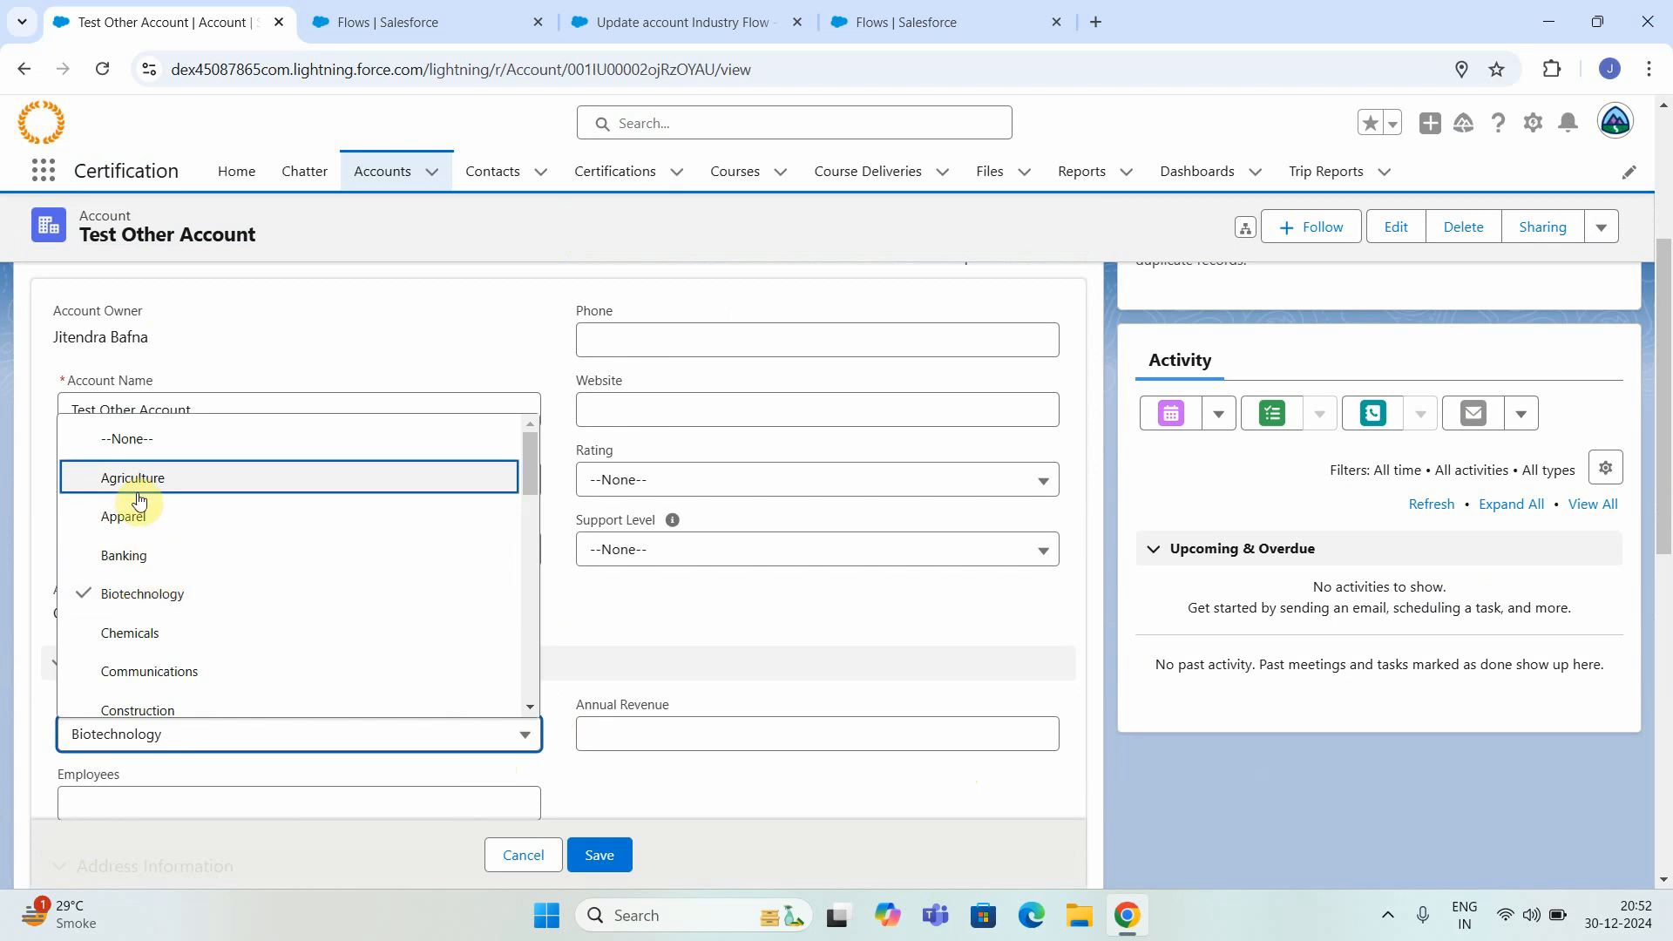
pyautogui.click(135, 636)
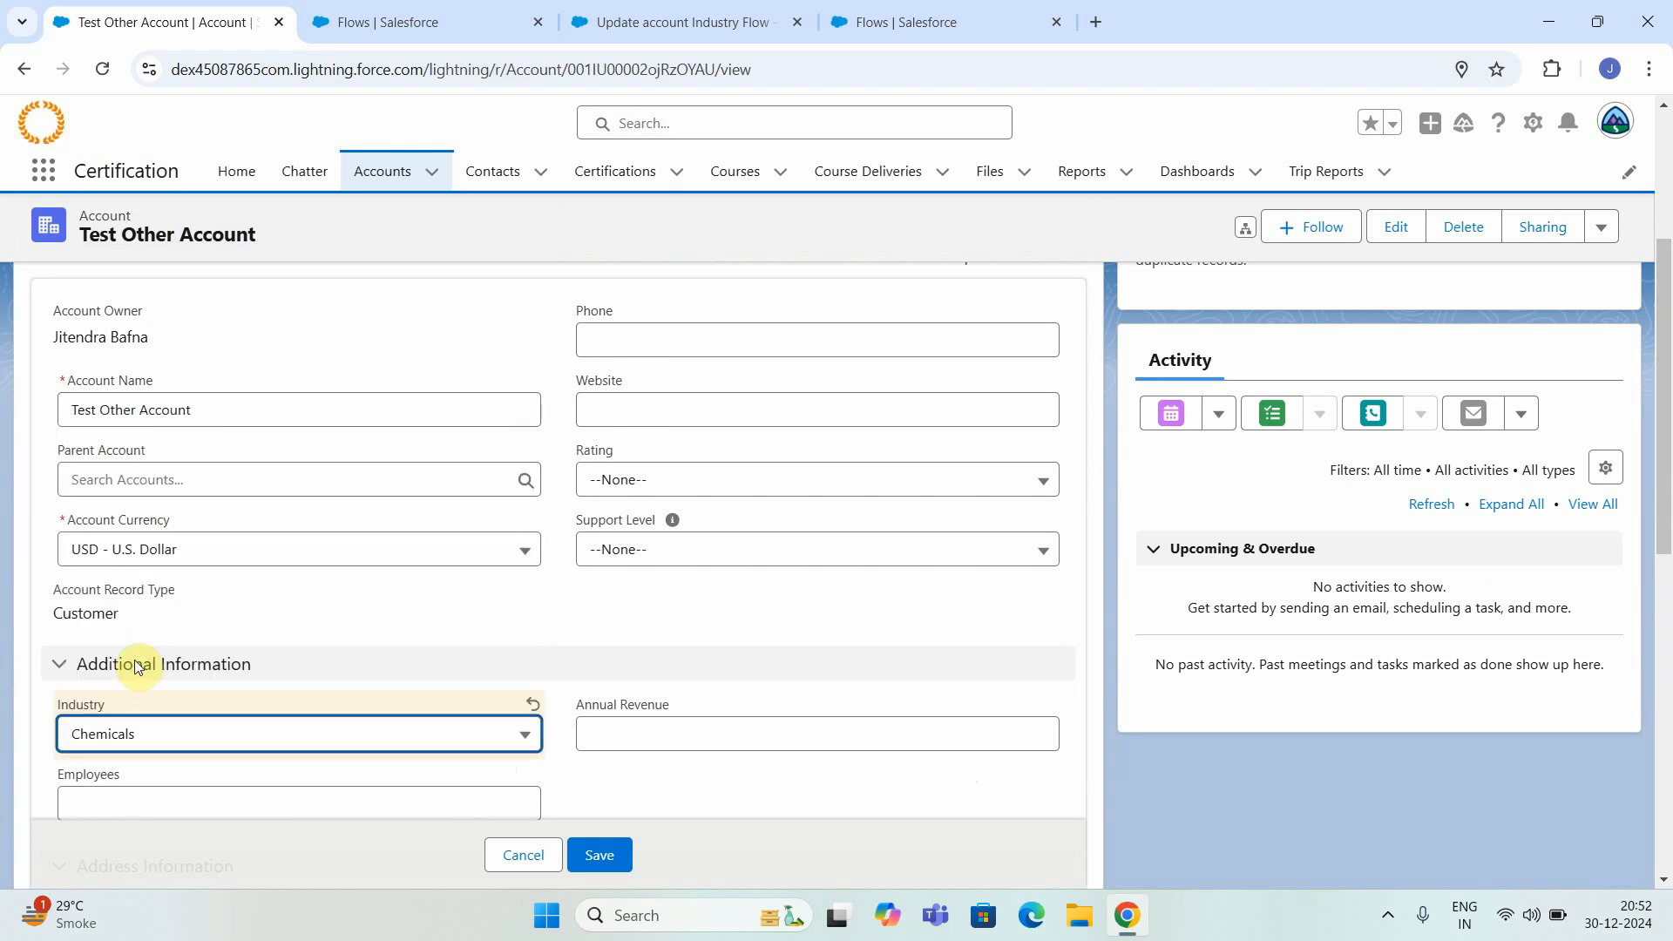
pyautogui.click(599, 855)
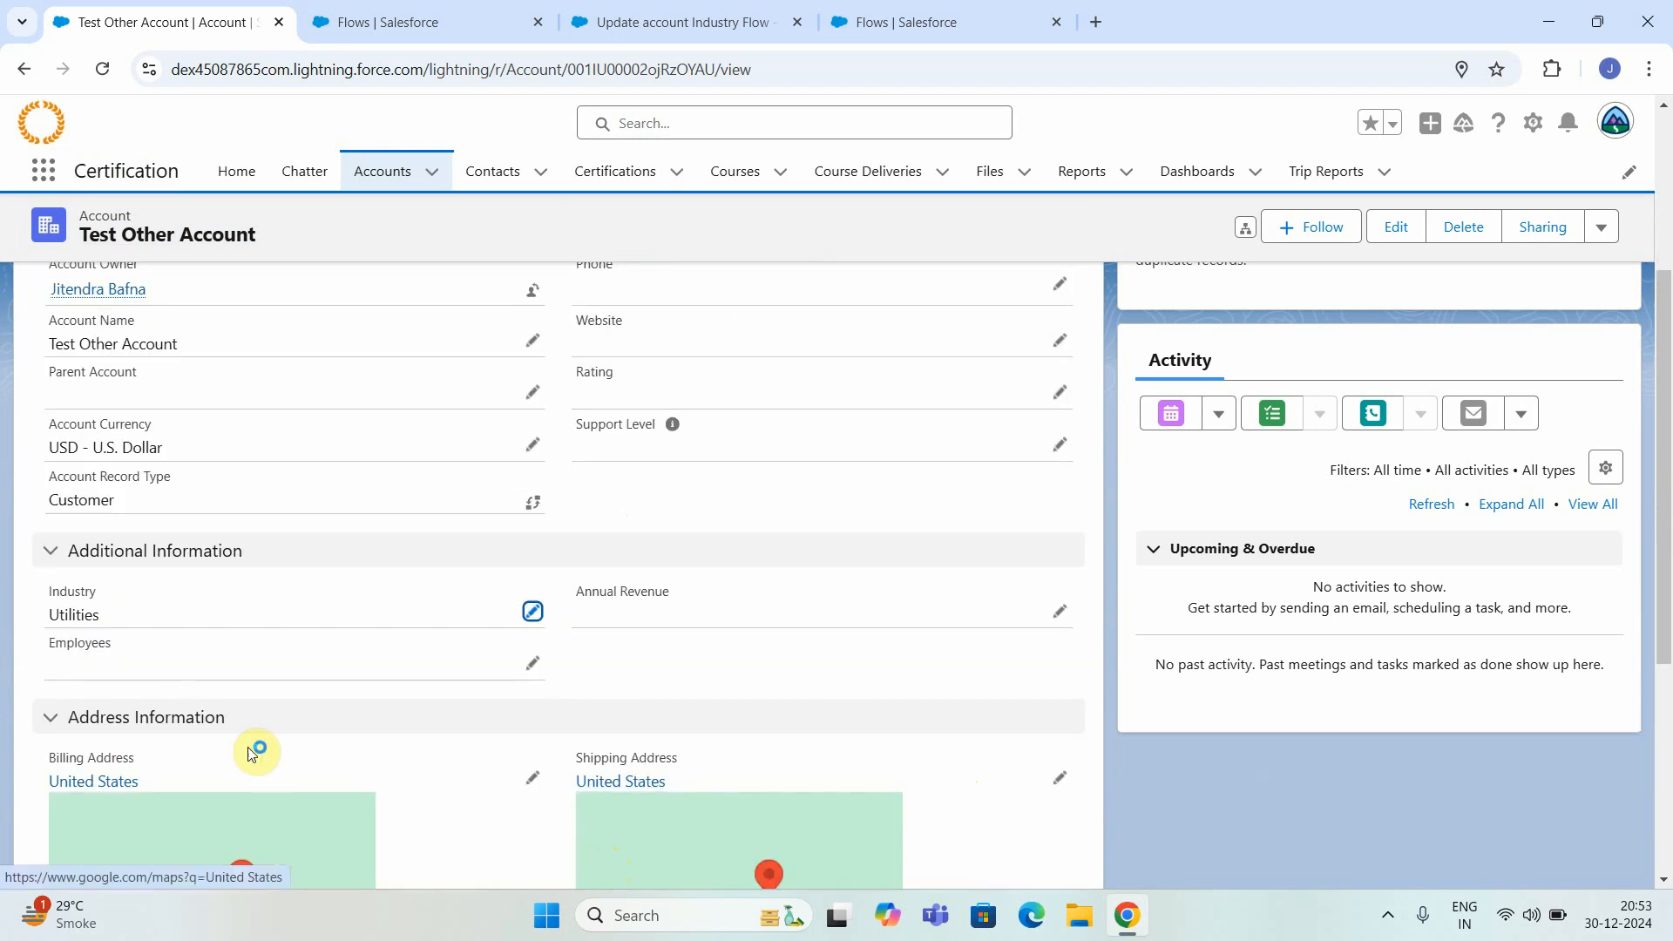
pyautogui.moveTo(108, 619); pyautogui.dragTo(26, 618)
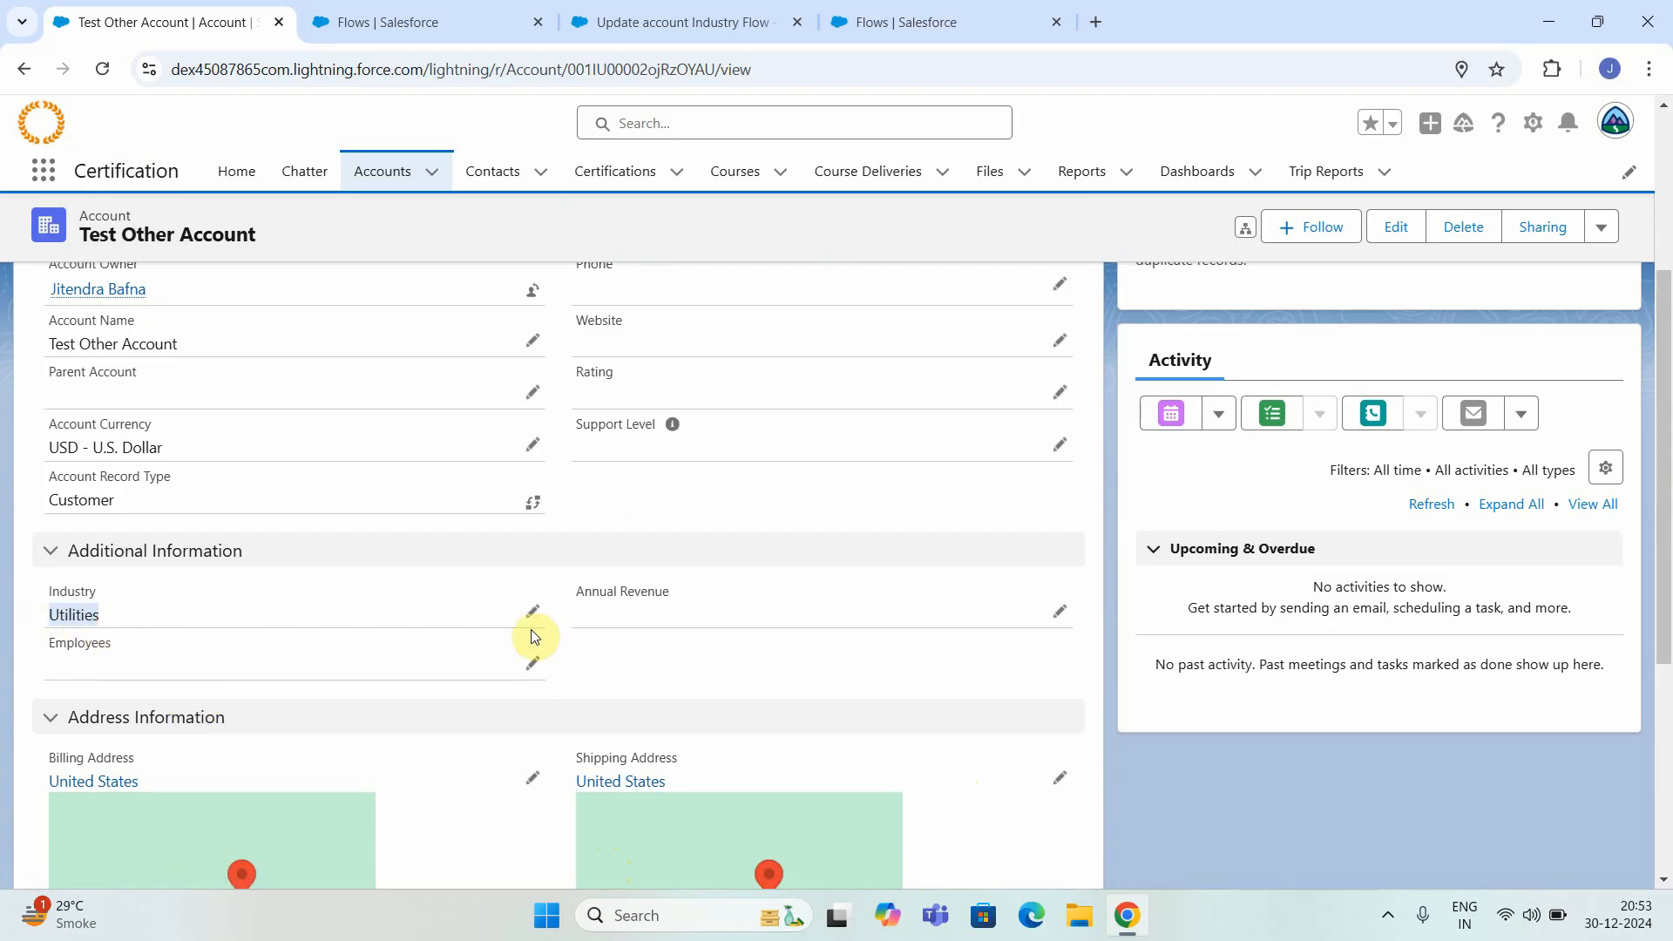